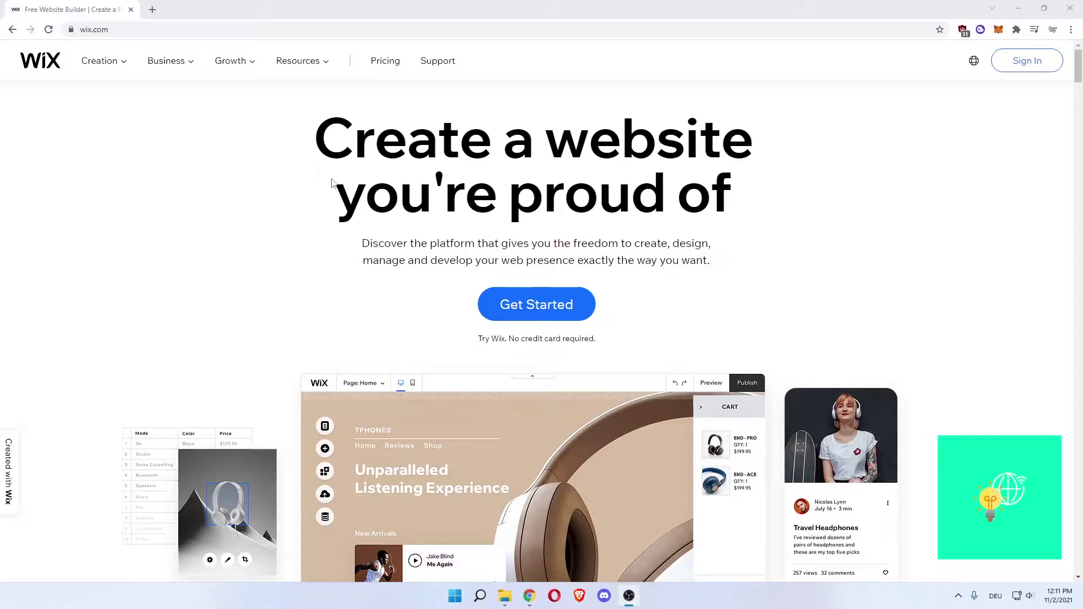
- Sign in to Wix with Continue with Google to reach the Htgtest1 site dashboard
left_click_drag(326, 143, 742, 210)
left_click(499, 171)
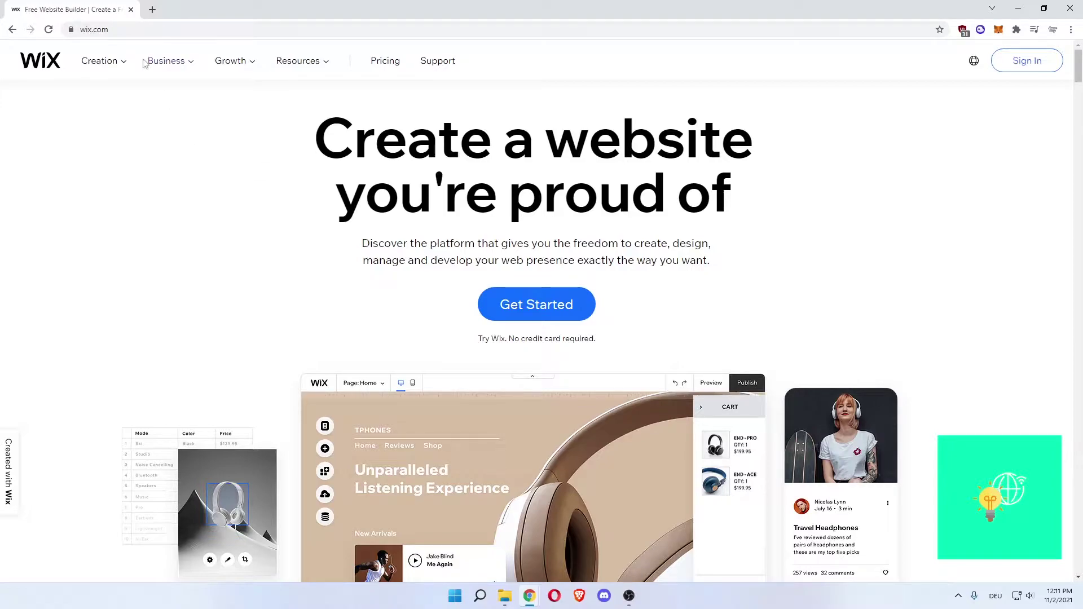
left_click_drag(138, 31, 78, 33)
left_click(115, 124)
left_click_drag(494, 339, 591, 339)
left_click(631, 328)
left_click(1028, 62)
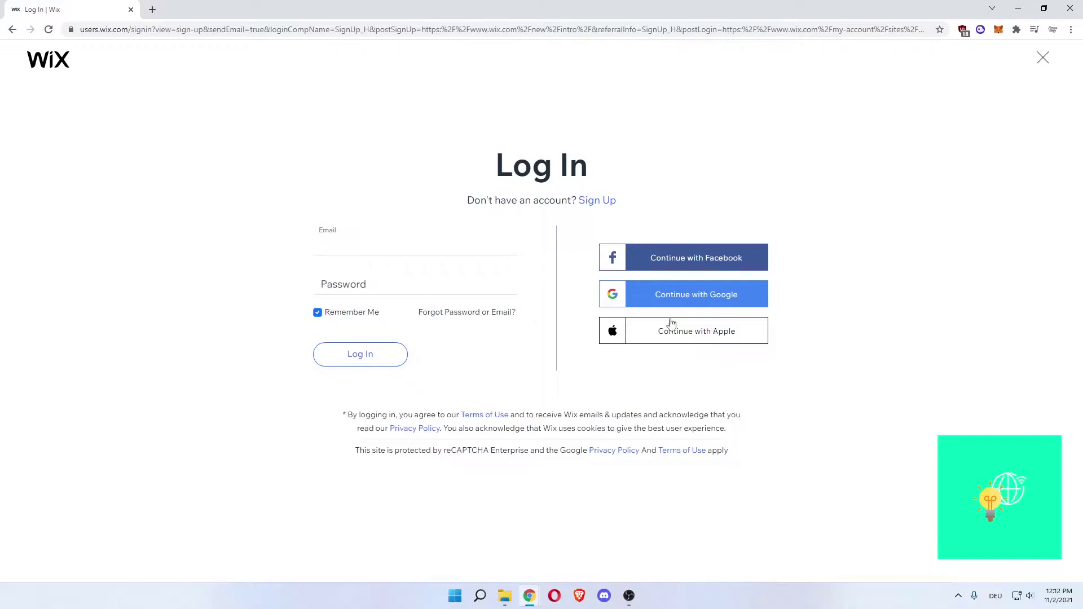
left_click(671, 298)
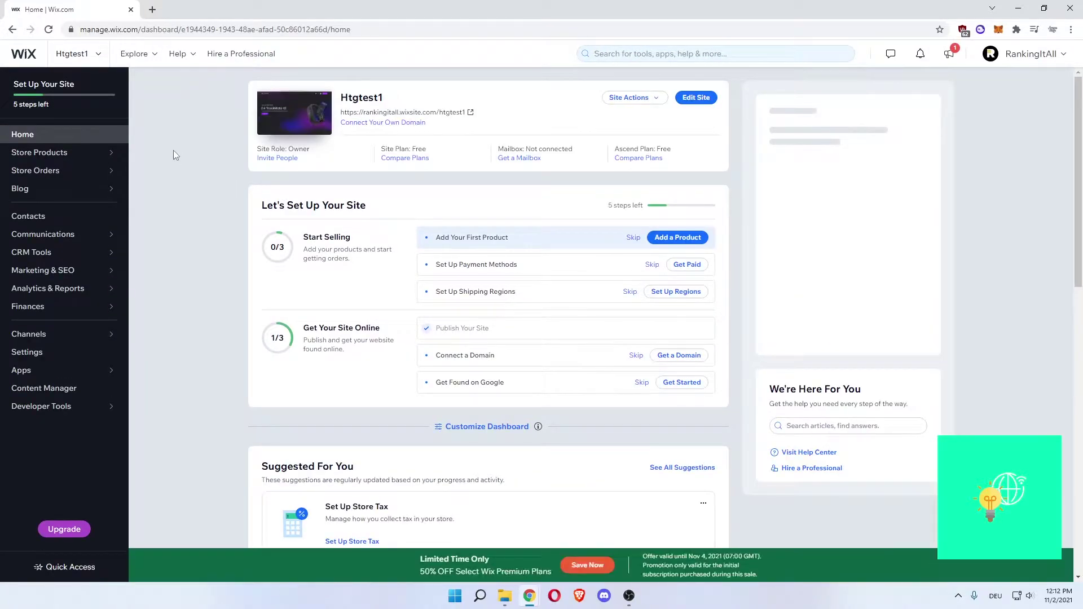
- Open the recent sites dropdown and go to the My Sites page listing all sites
mouse_move(95, 90)
left_click(75, 53)
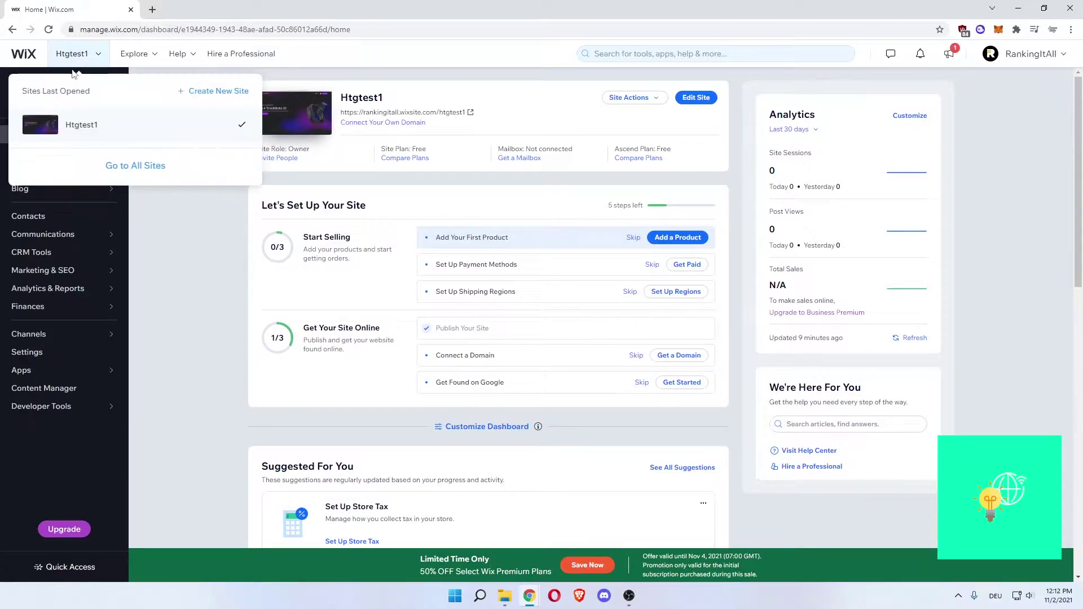
left_click(124, 169)
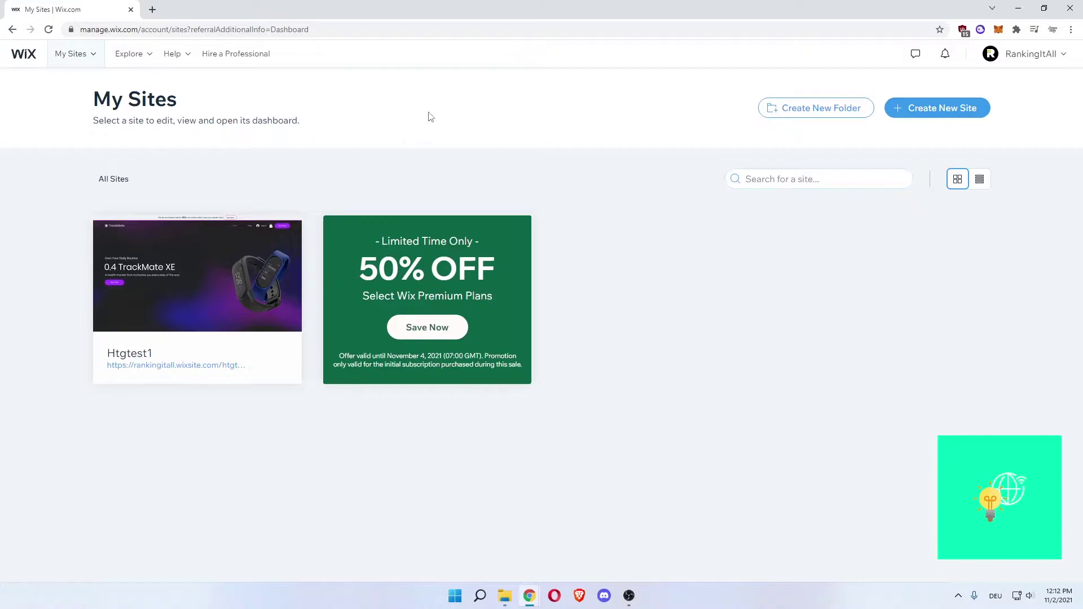
left_click_drag(100, 98, 203, 111)
left_click(97, 122)
left_click_drag(101, 122, 285, 115)
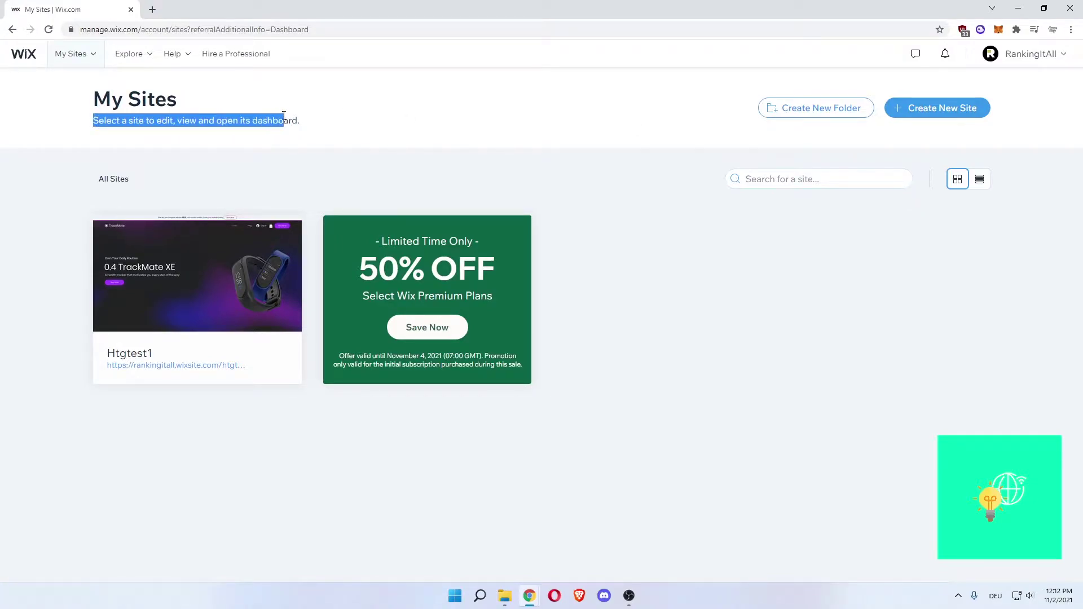
left_click(408, 126)
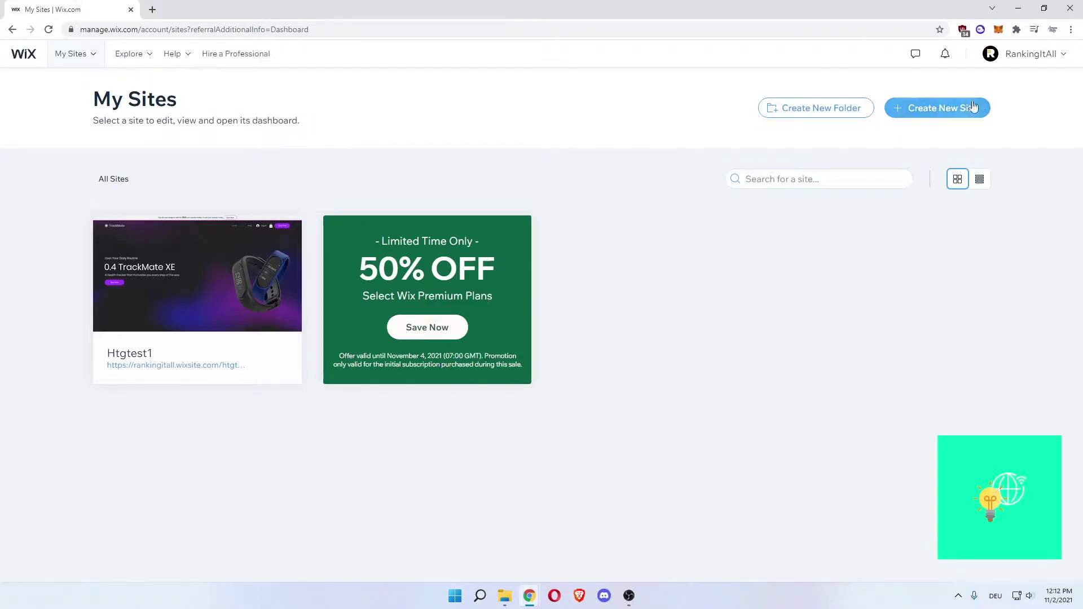
- Check the account options, then open the hire-a-professional page from the sites menu
left_click(1038, 54)
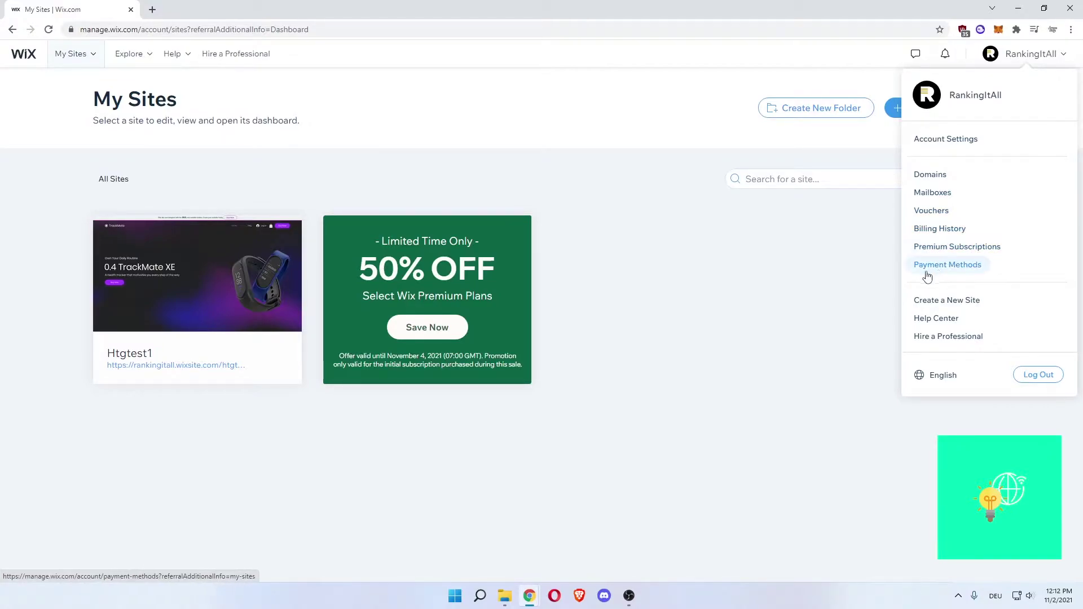
left_click(819, 283)
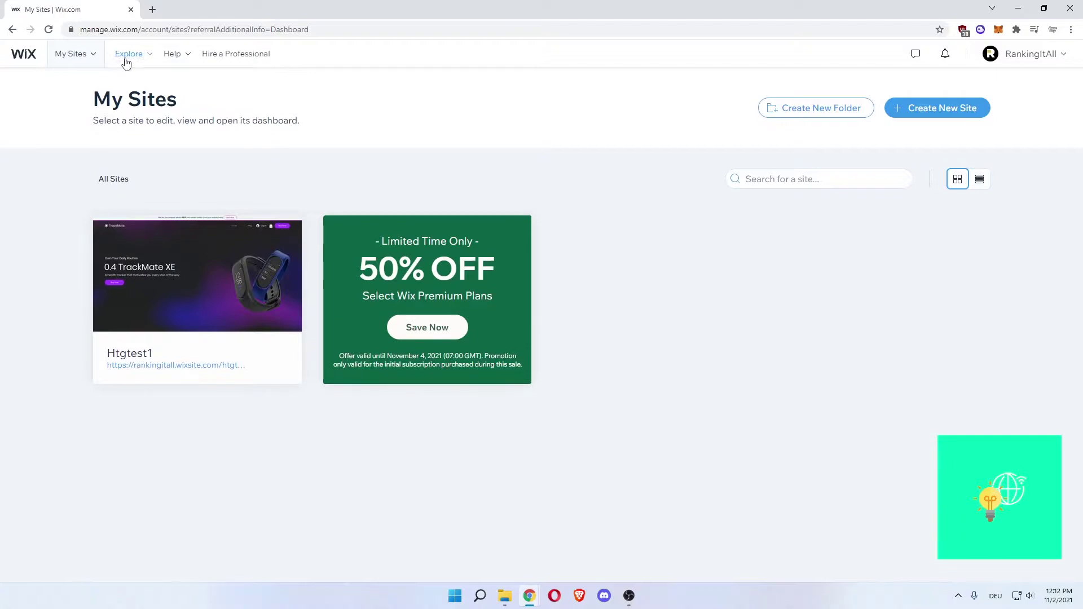
left_click(102, 53)
mouse_move(129, 63)
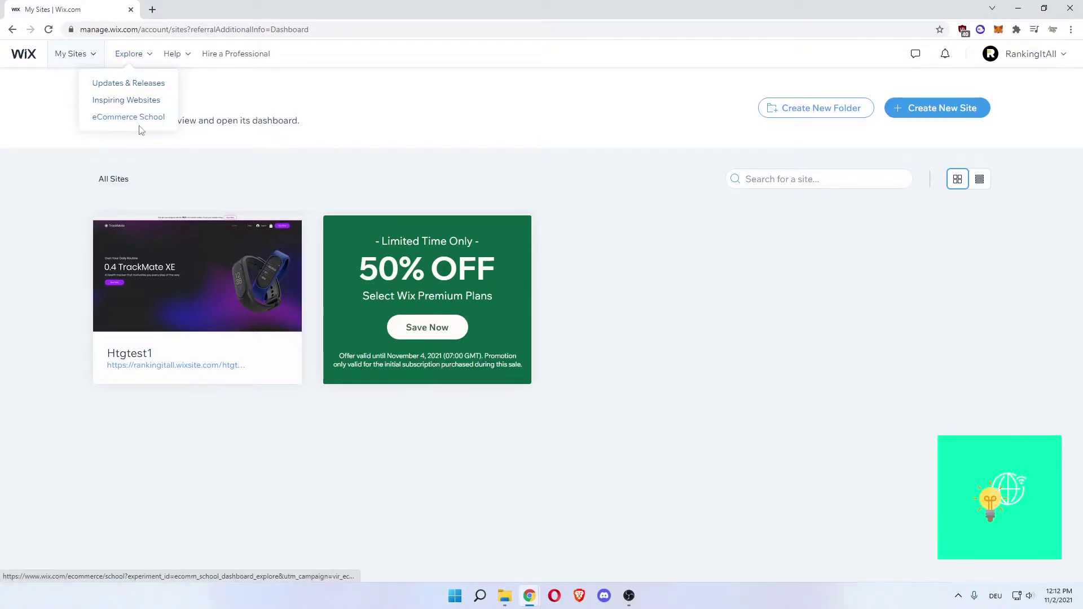
mouse_move(169, 58)
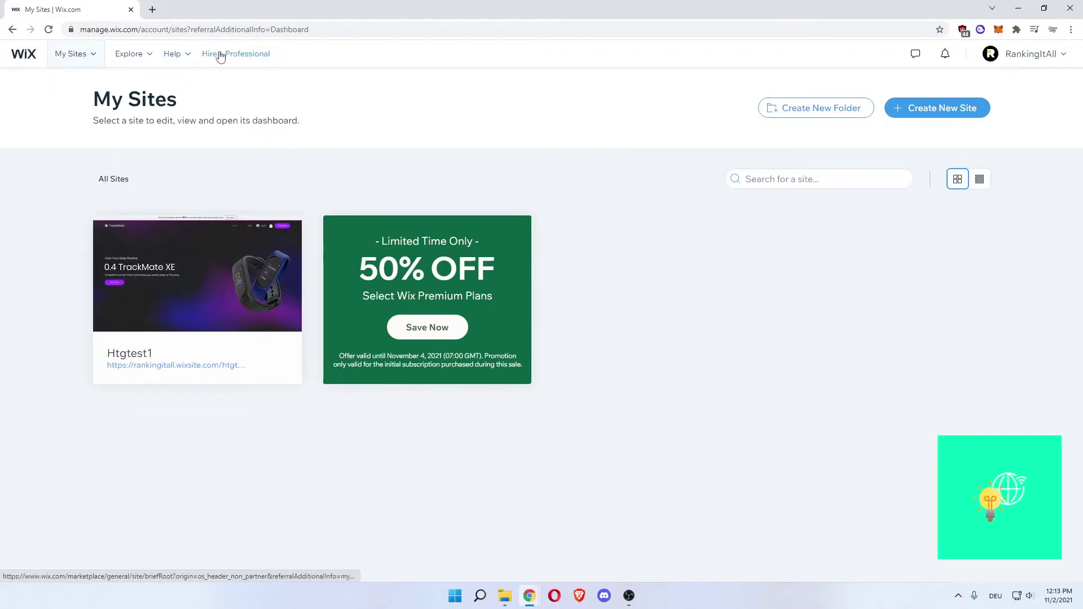
left_click(262, 62)
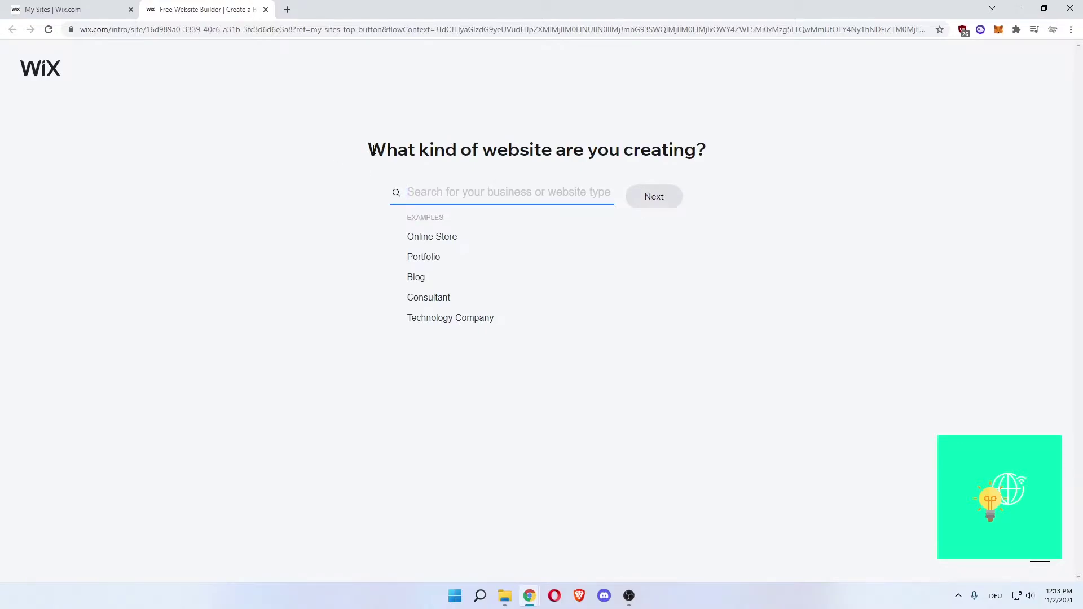
- Search 'art' in the website type box and choose Art Portfolio
left_click_drag(373, 149, 710, 151)
left_click(429, 165)
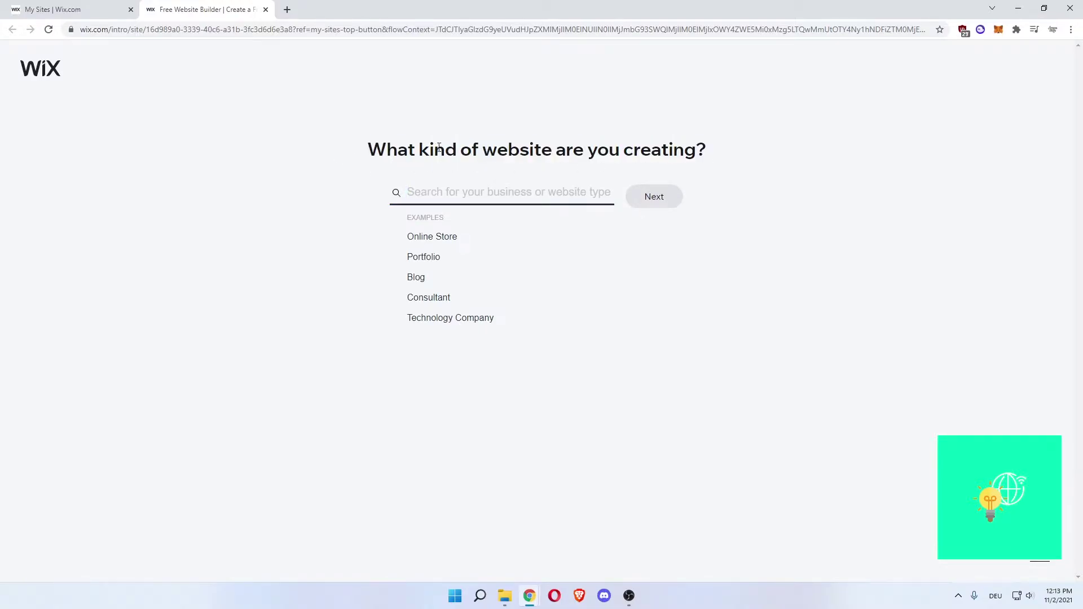
left_click_drag(439, 147, 683, 154)
left_click(484, 192)
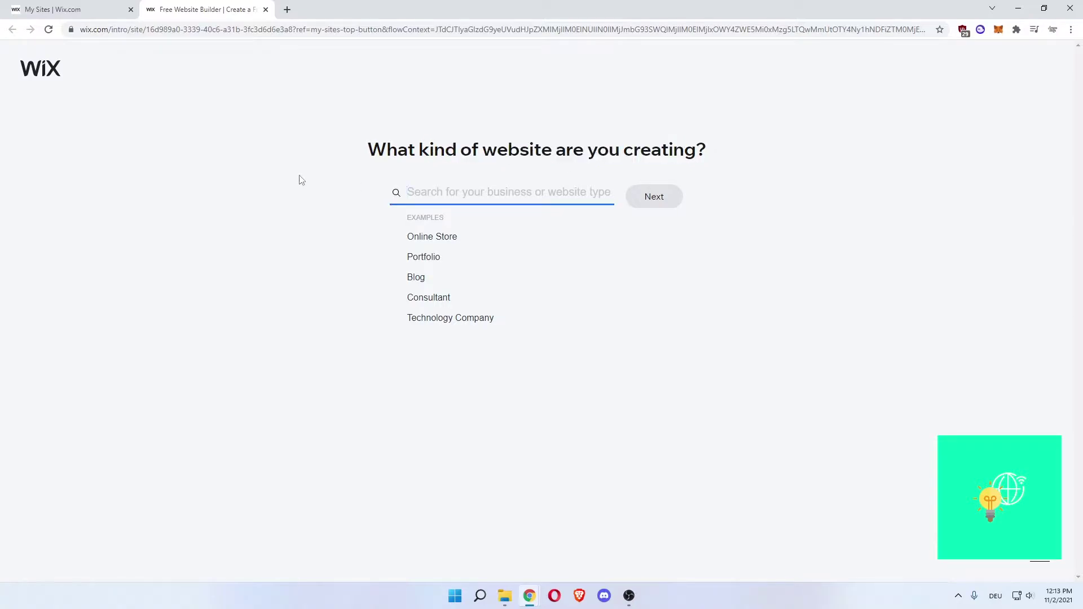
type("art port")
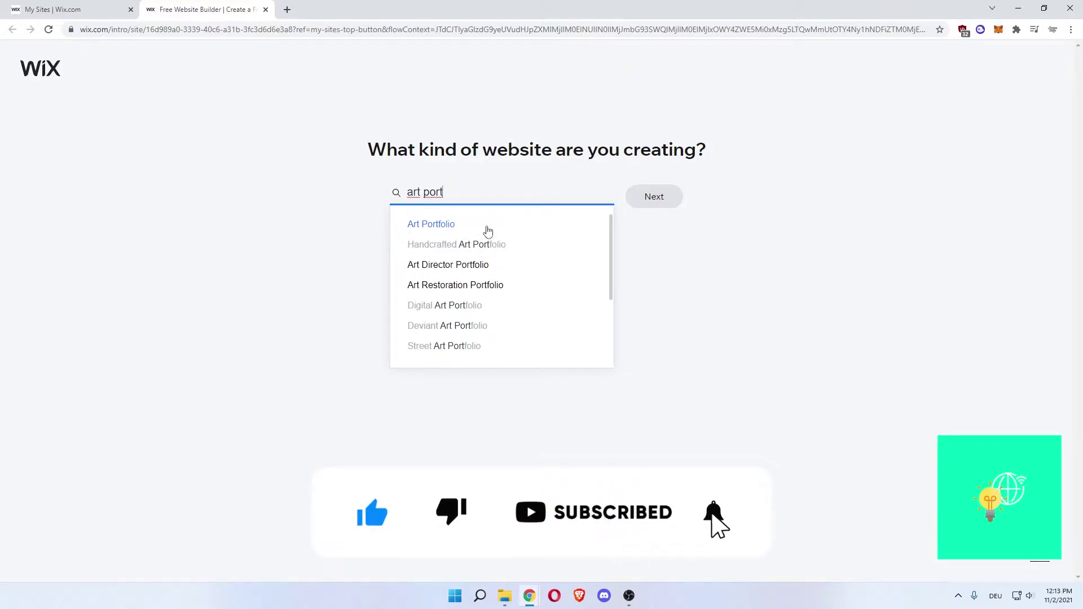
scroll(488, 231, "down", 3)
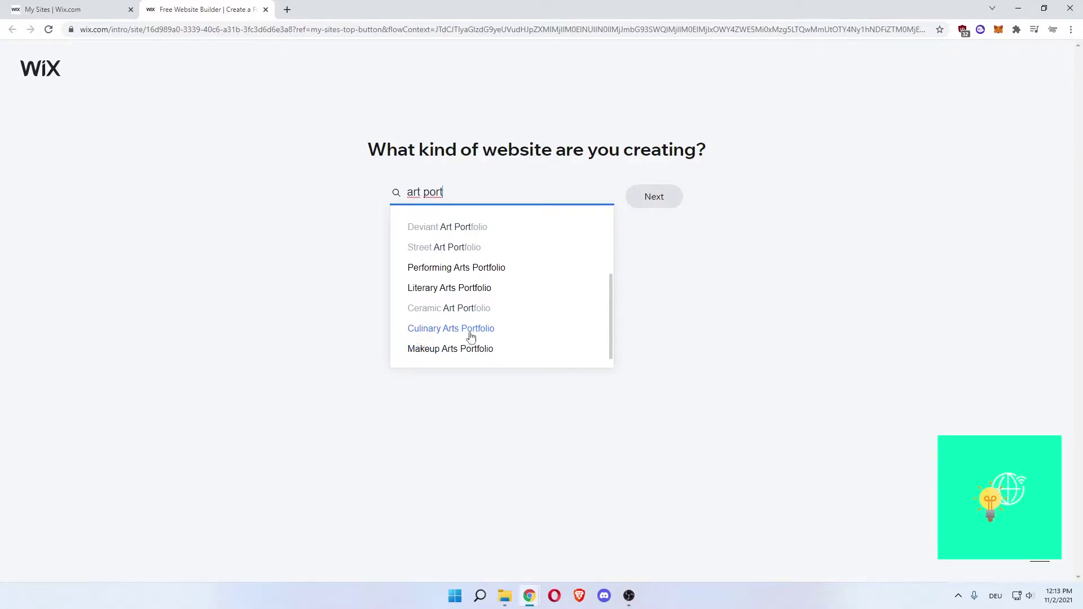
scroll(519, 317, "up", 2)
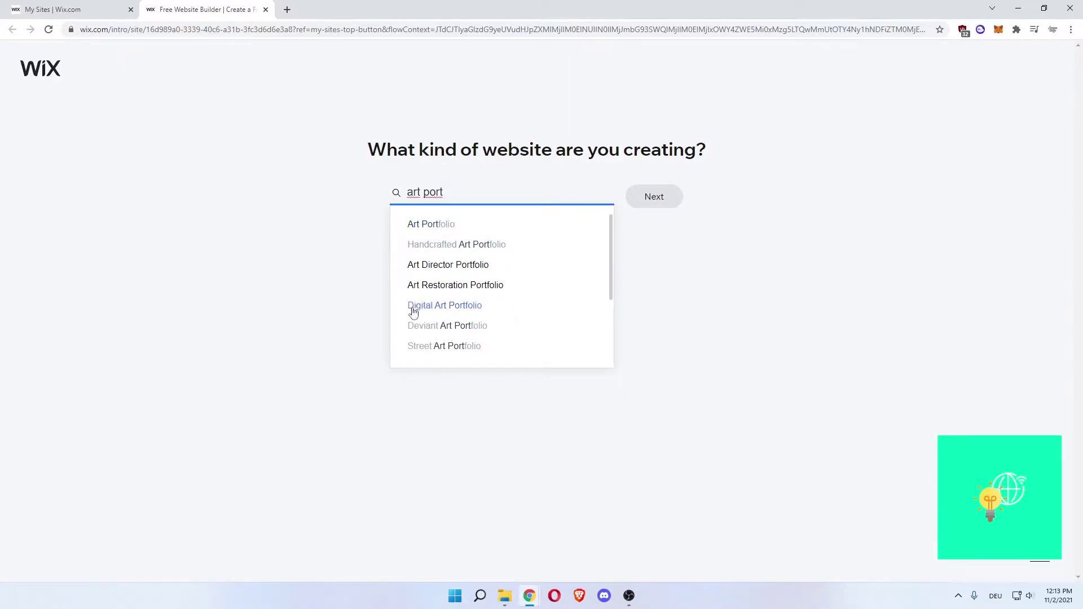
left_click(430, 226)
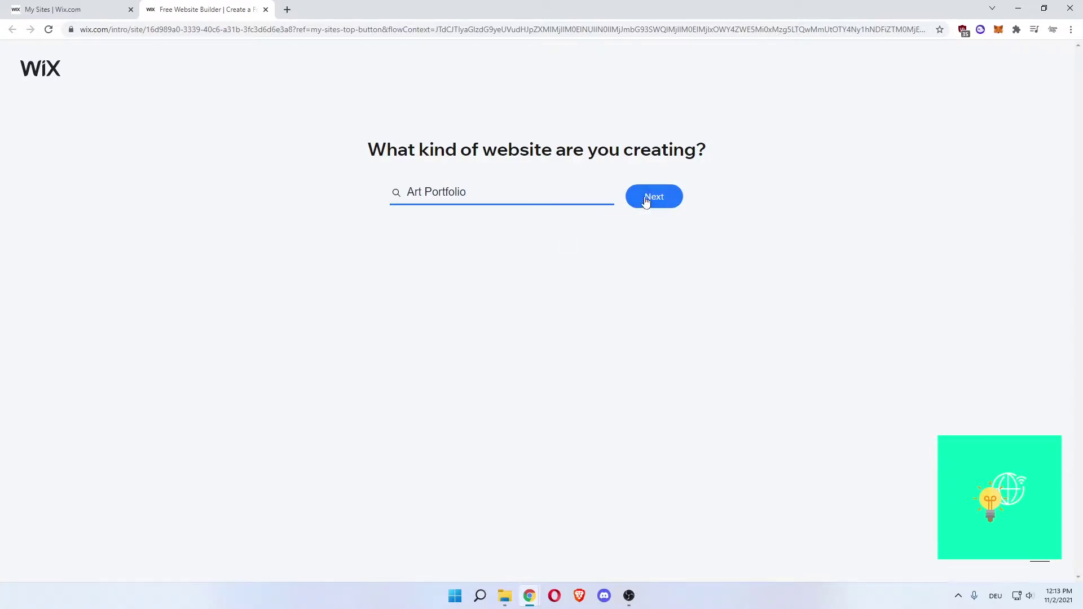
- Continue to the 'What do you want to add to your website?' feature step
left_click(646, 202)
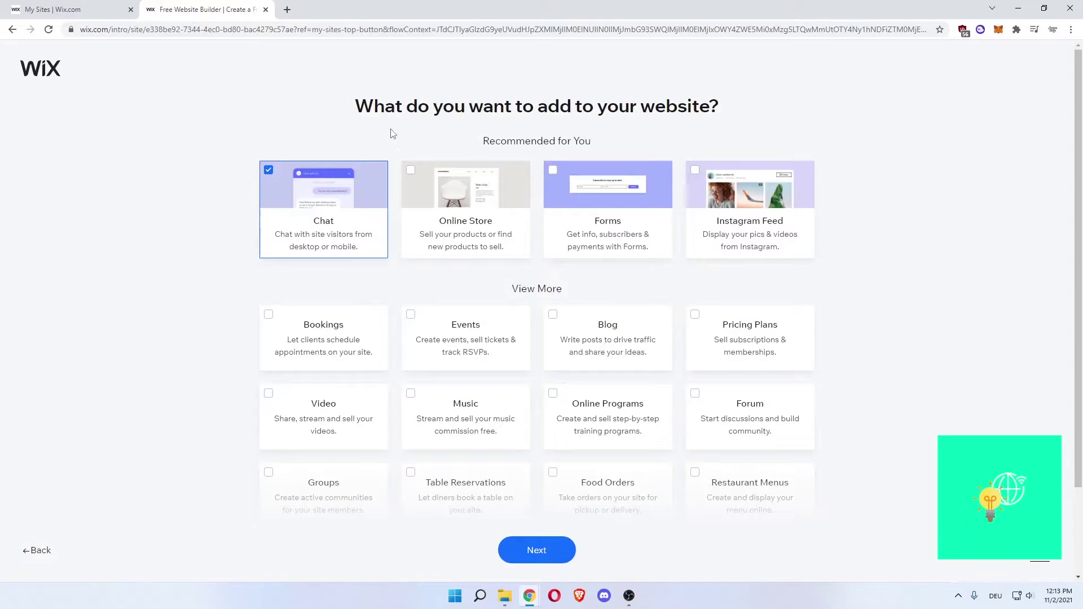
left_click_drag(384, 108, 703, 105)
left_click(700, 97)
scroll(232, 205, "down", 1)
scroll(232, 205, "up", 1)
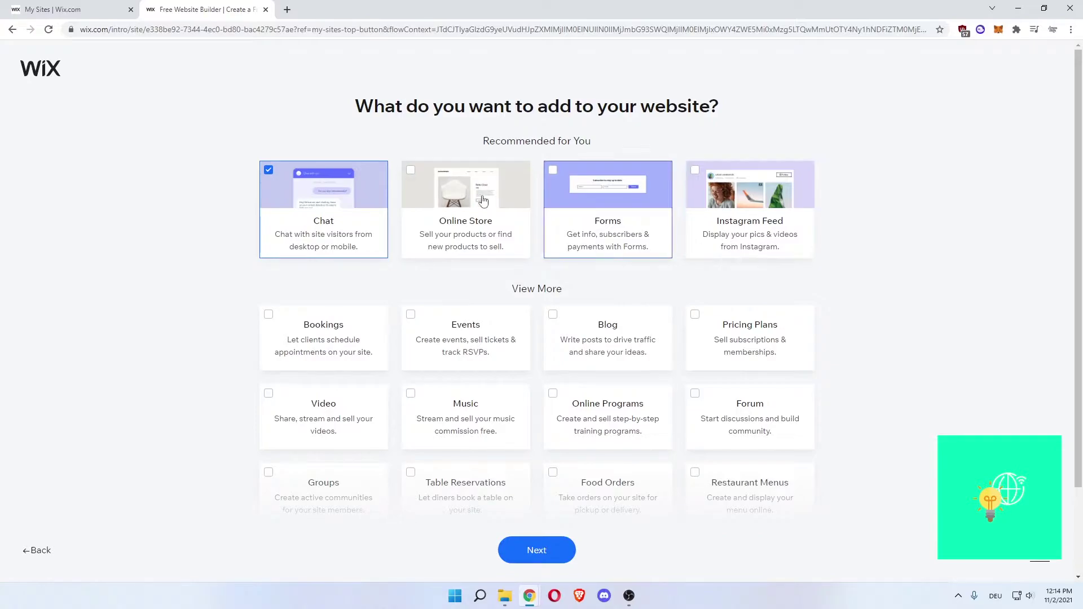
- Tick Online Store, Forms and Instagram Feed, then untick them and Chat so nothing is added
left_click(412, 172)
left_click(559, 180)
left_click(710, 180)
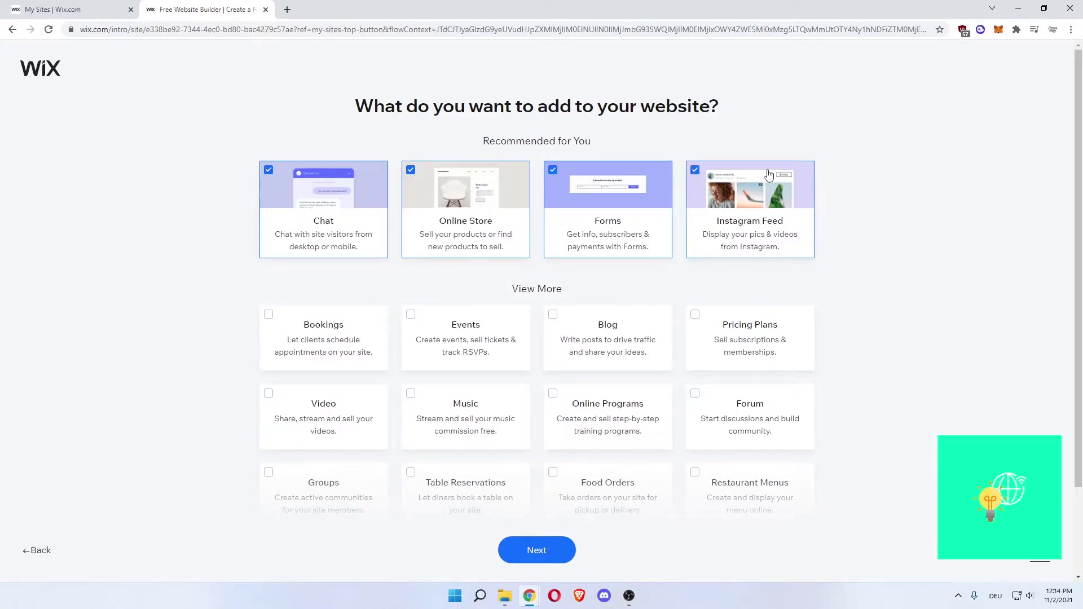
left_click(269, 171)
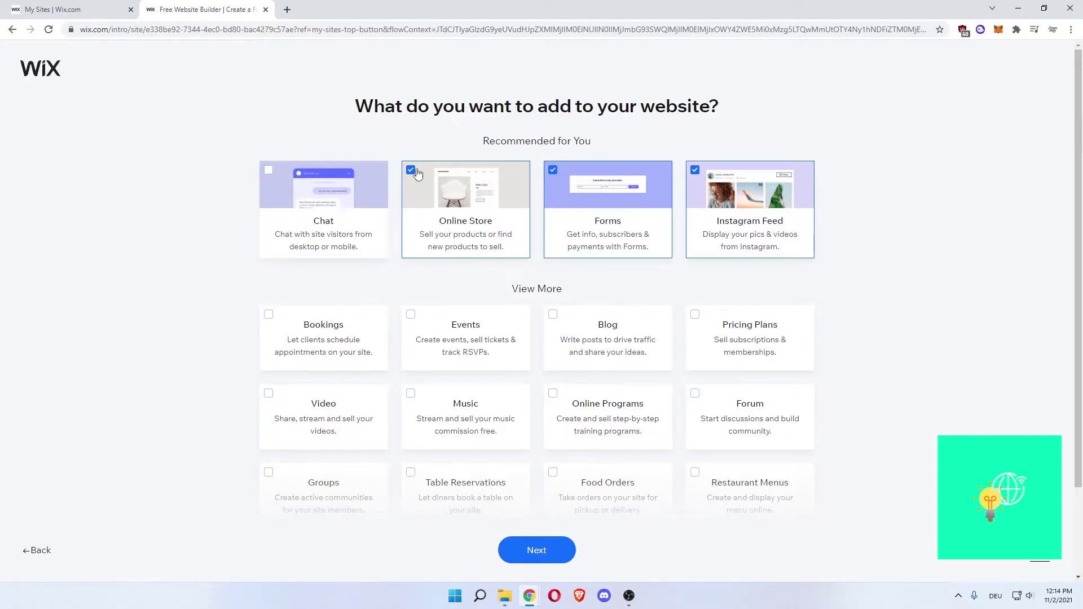
left_click(412, 171)
left_click(554, 173)
left_click(695, 171)
scroll(899, 268, "down", 2)
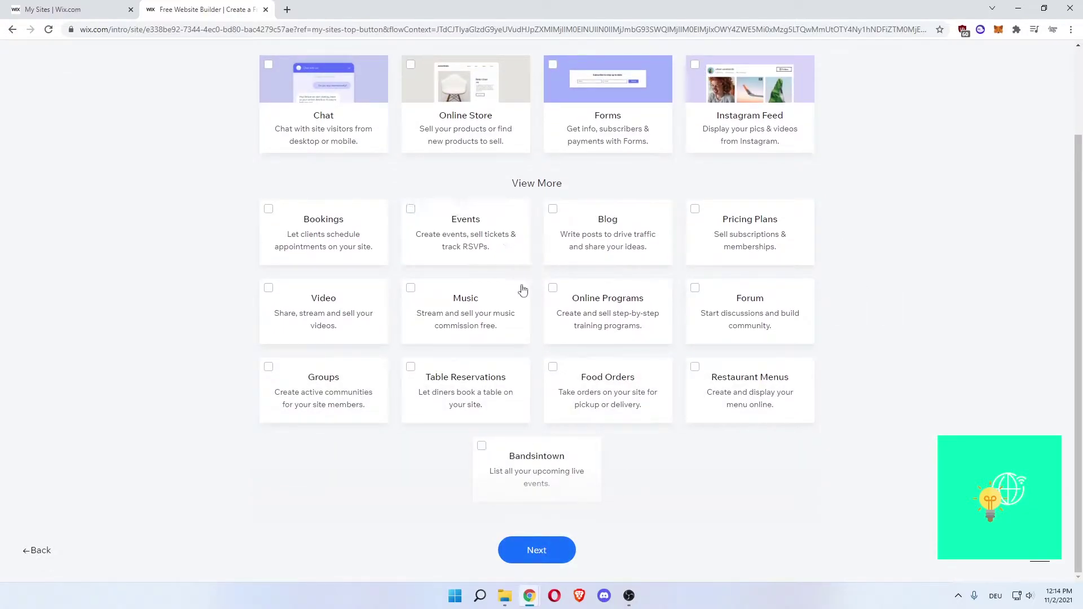
- Continue without extra features to the choice between Wix ADI and the Editor
left_click(545, 550)
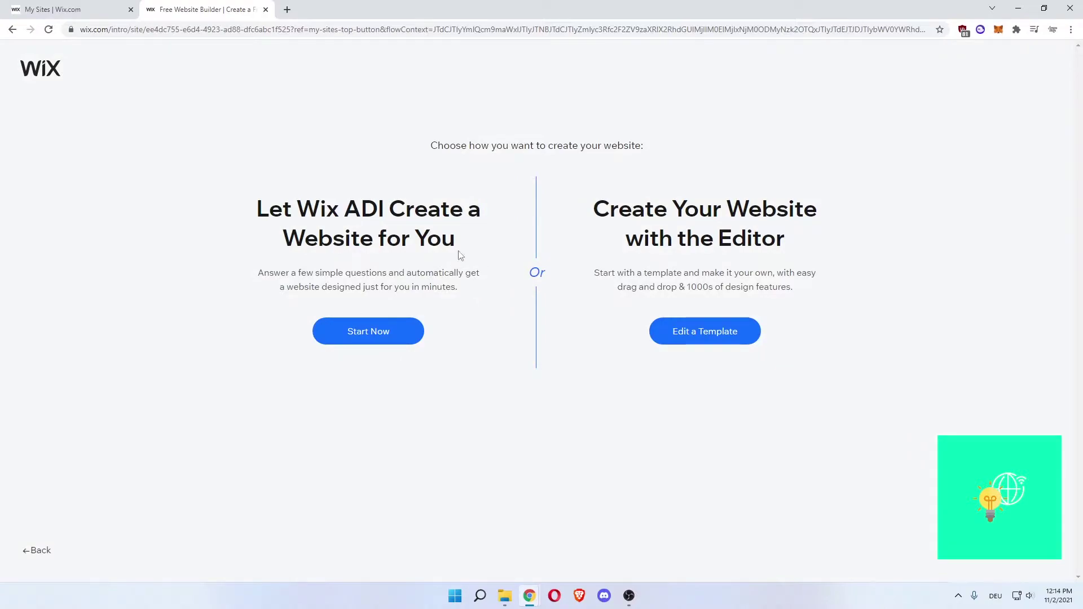
left_click_drag(438, 146, 628, 145)
left_click(629, 146)
left_click_drag(296, 203, 386, 208)
left_click(378, 208)
left_click(357, 206)
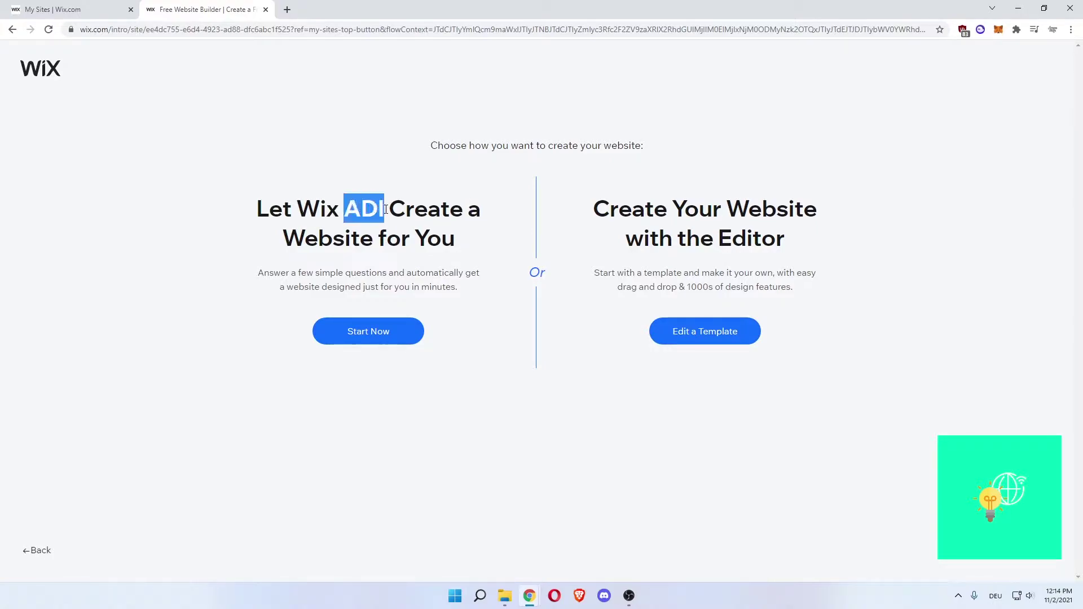
left_click_drag(252, 207, 460, 244)
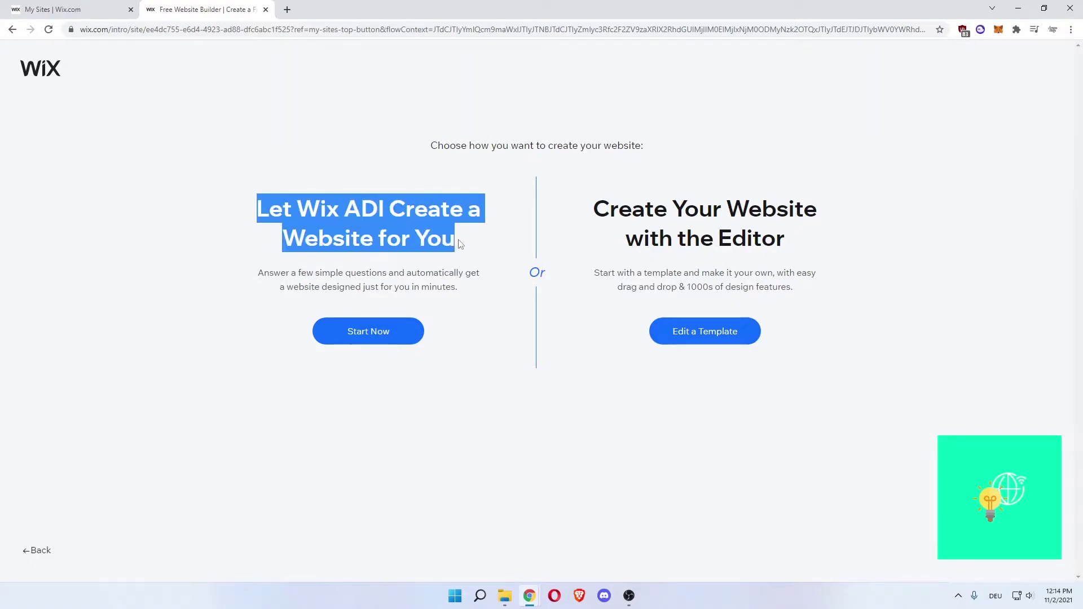
left_click(460, 244)
left_click_drag(593, 213, 653, 210)
left_click_drag(593, 209, 786, 242)
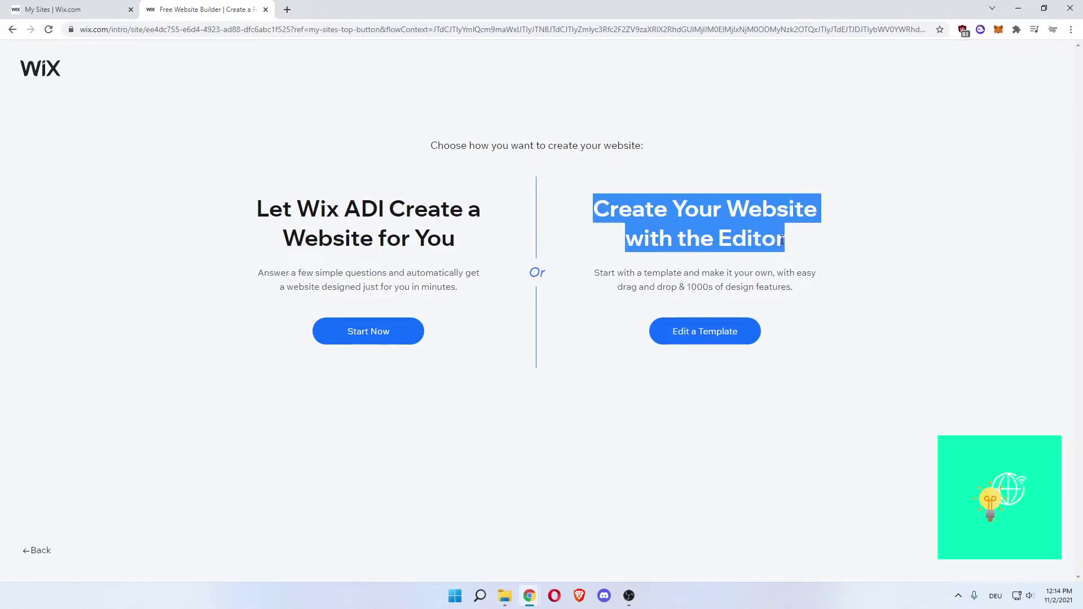
left_click(552, 201)
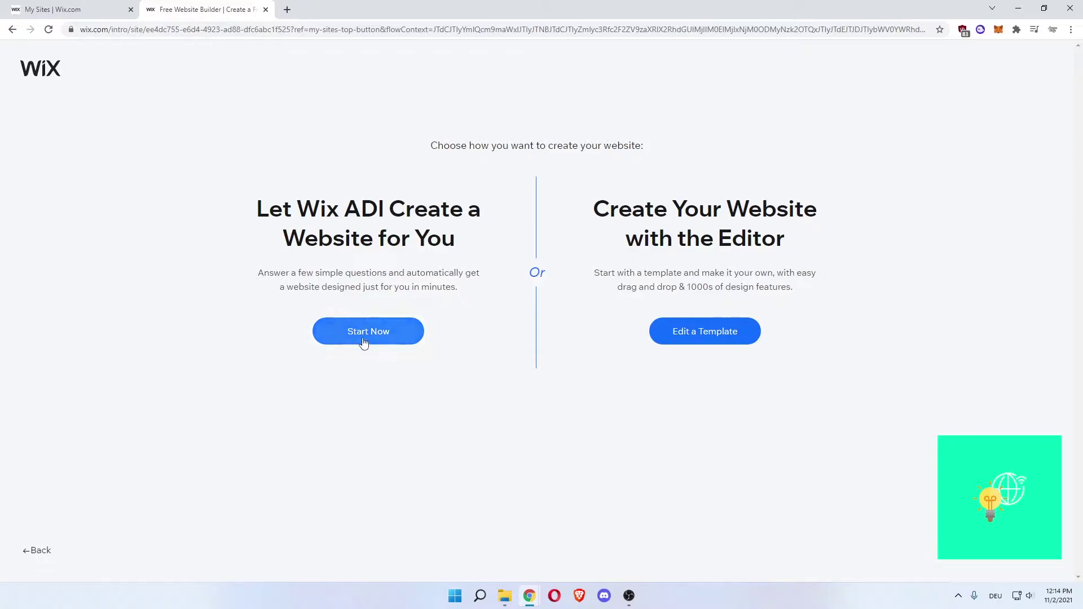
- Choose to start from a template and bring up the 'Art Portfolio' template results
left_click(708, 338)
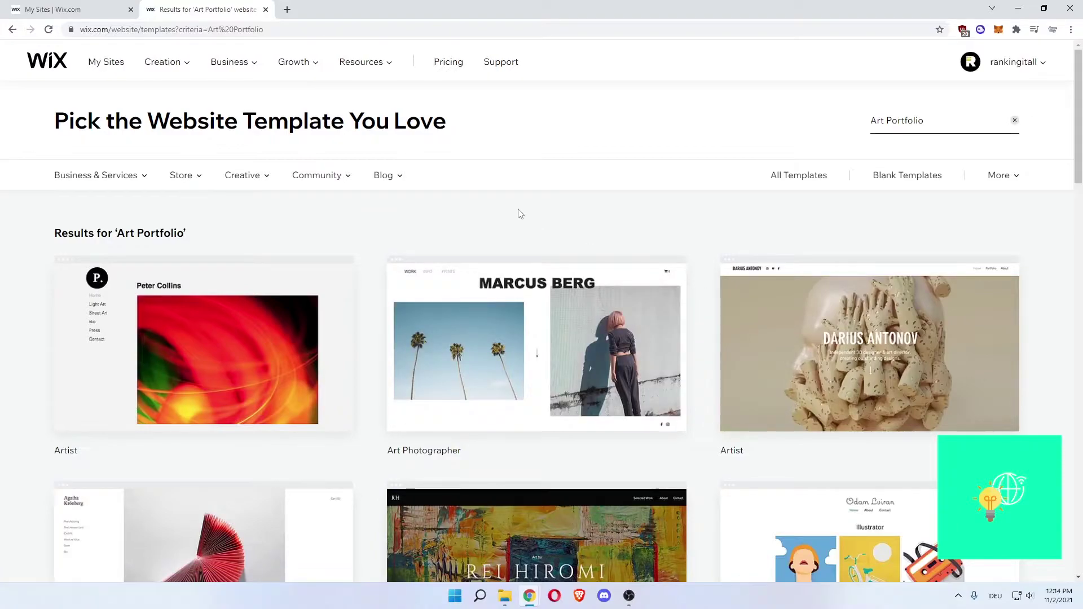
left_click_drag(130, 136, 450, 130)
left_click(450, 130)
left_click_drag(55, 233, 188, 236)
left_click(282, 225)
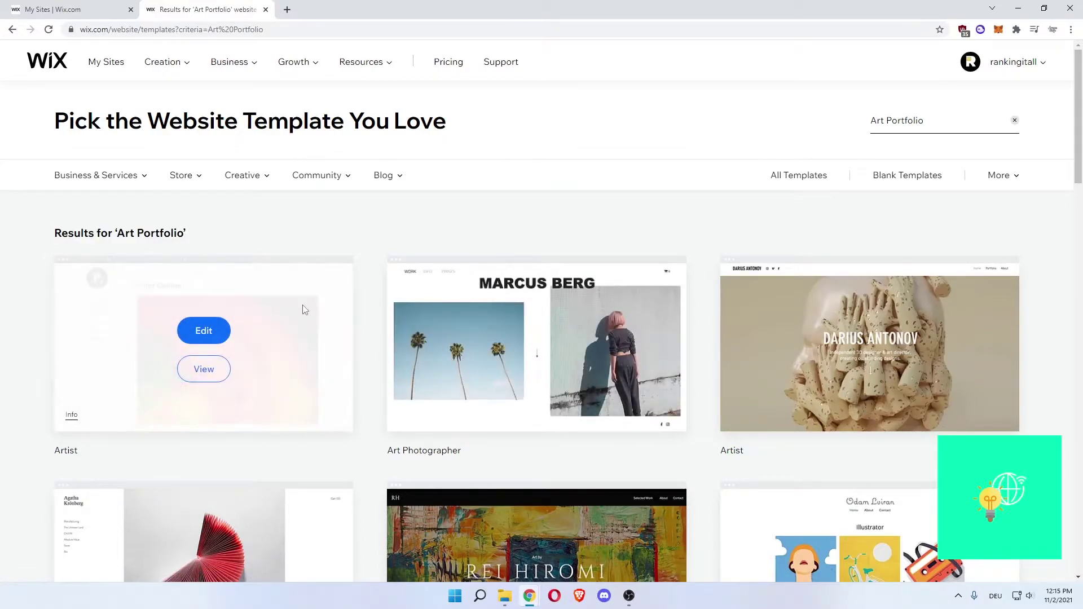
- Scroll through the Art Portfolio templates and open REMO Art Gallery in the editor
scroll(635, 333, "down", 2)
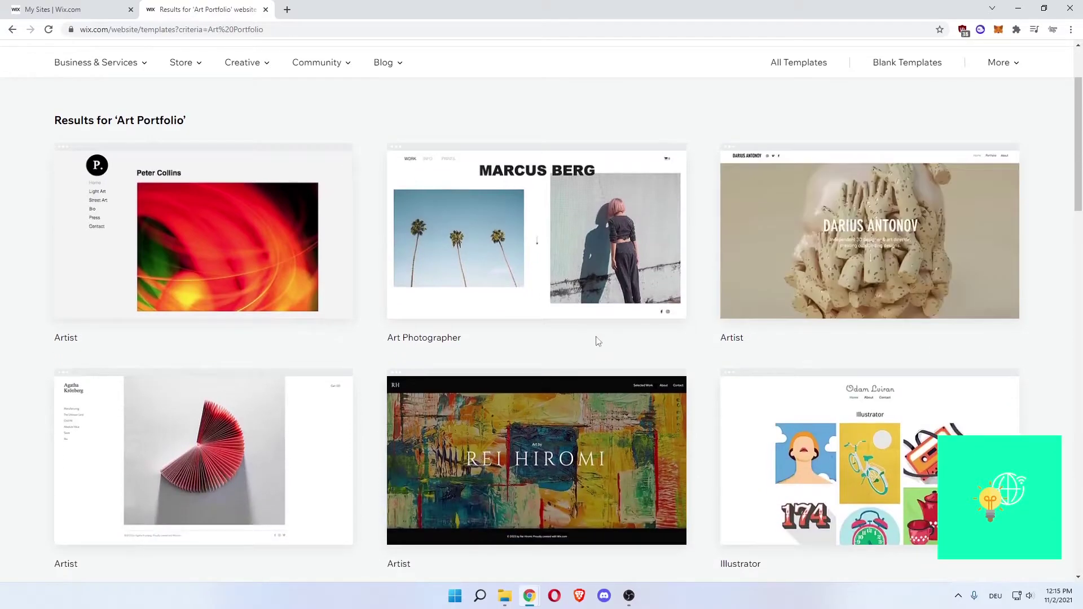
scroll(558, 258, "down", 7)
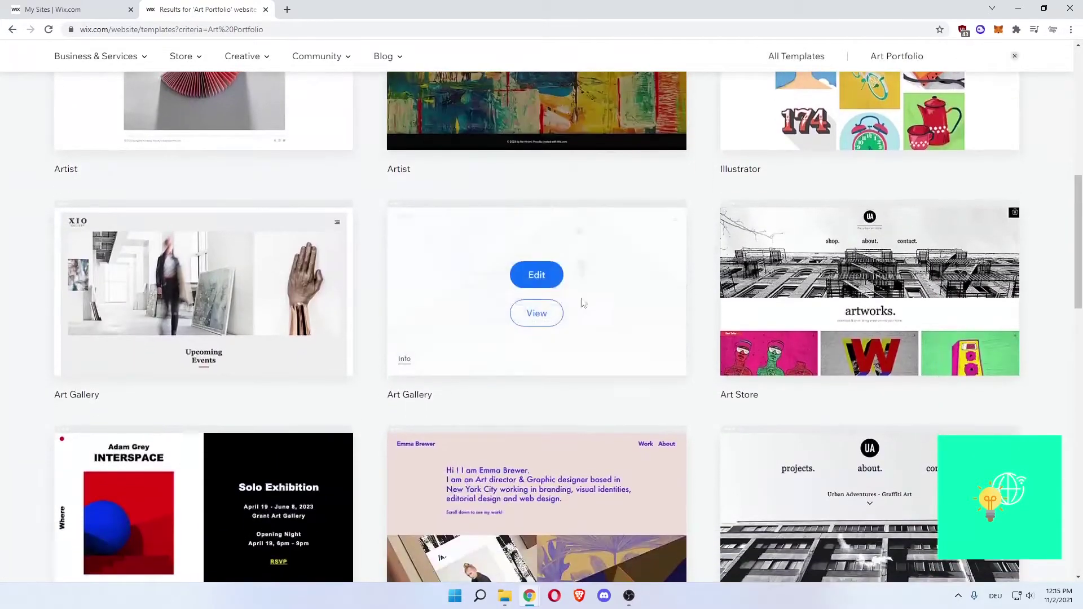
scroll(583, 303, "down", 4)
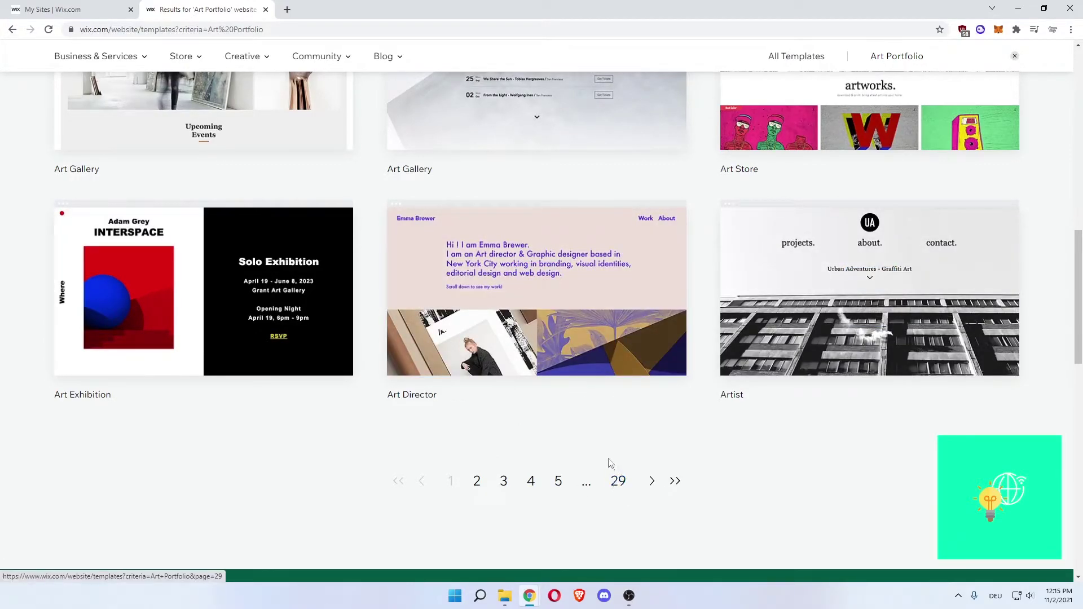
scroll(609, 463, "up", 4)
scroll(558, 417, "down", 4)
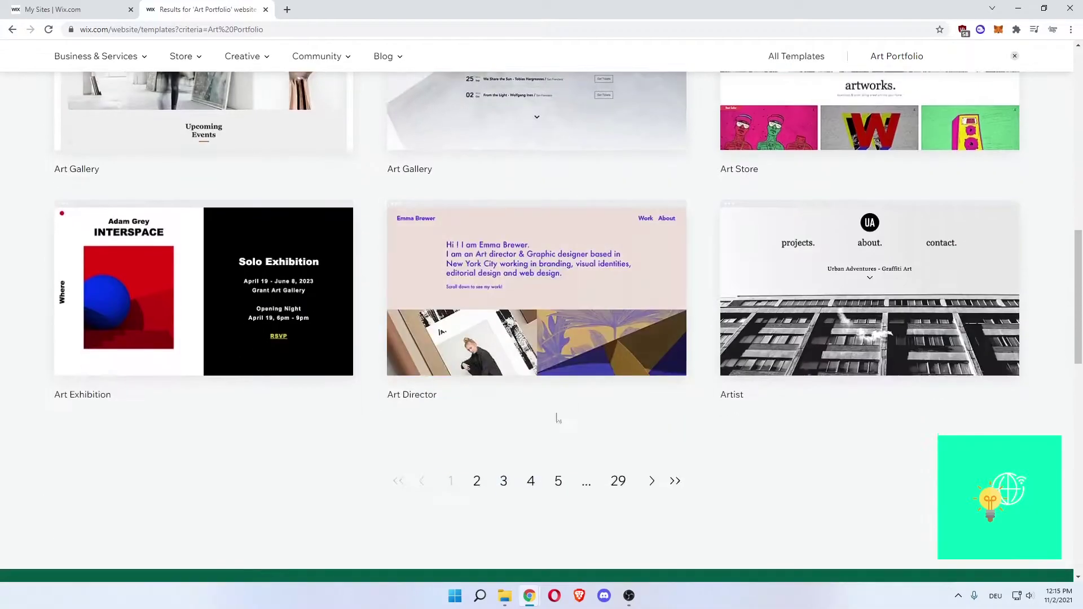
scroll(488, 446, "up", 4)
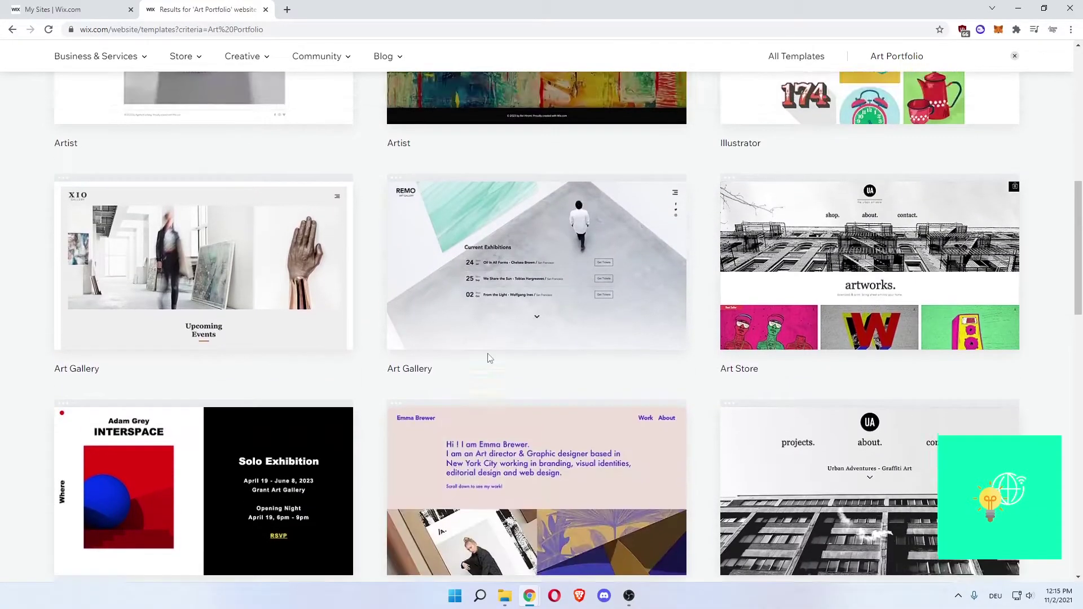
scroll(478, 355, "up", 1)
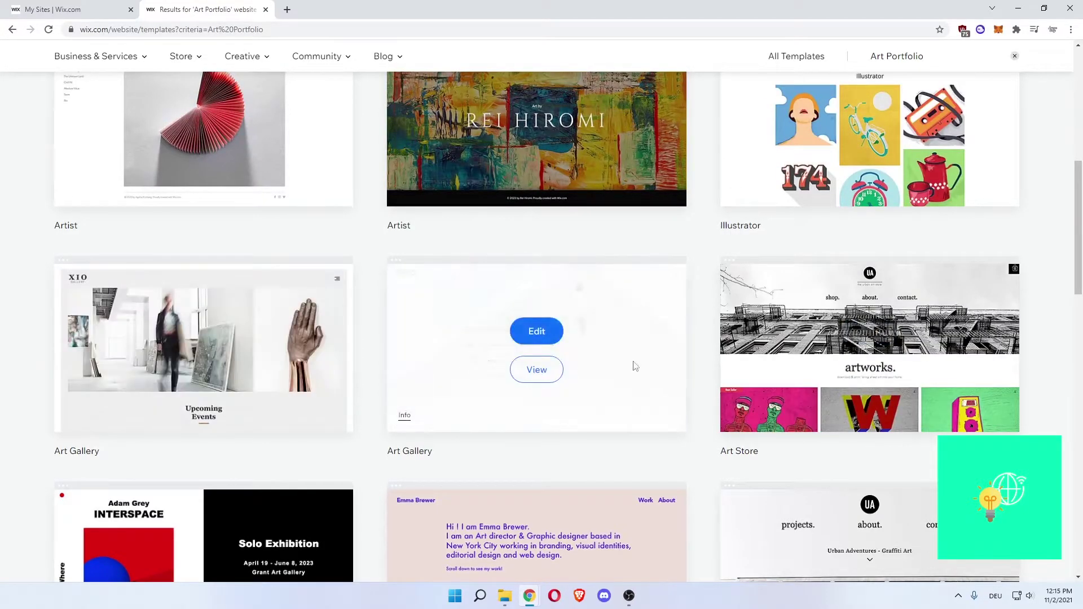
scroll(762, 369, "down", 2)
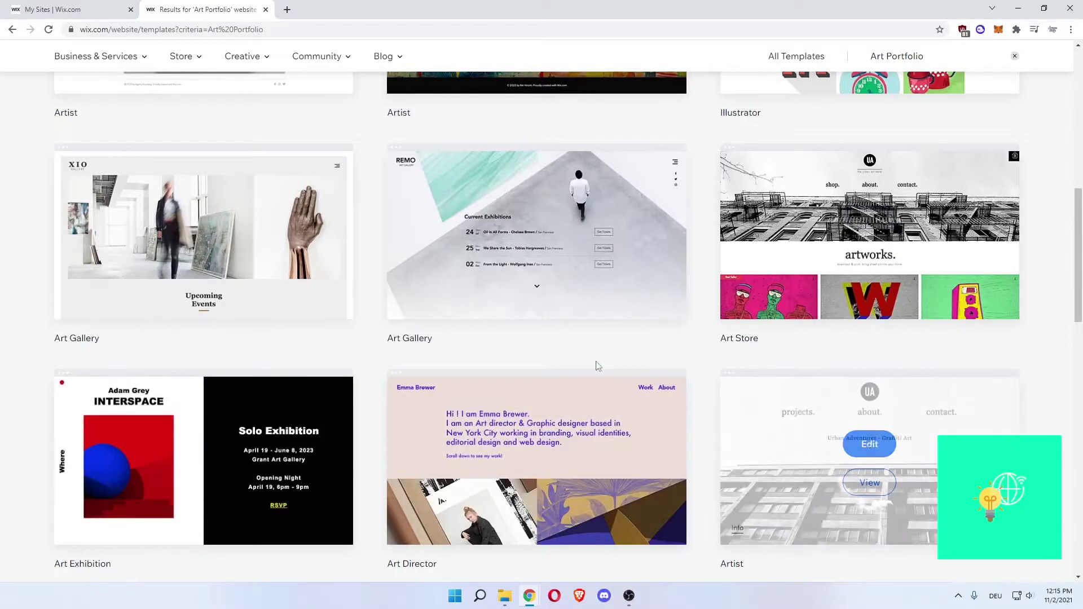
scroll(519, 290, "up", 1)
scroll(769, 286, "up", 5)
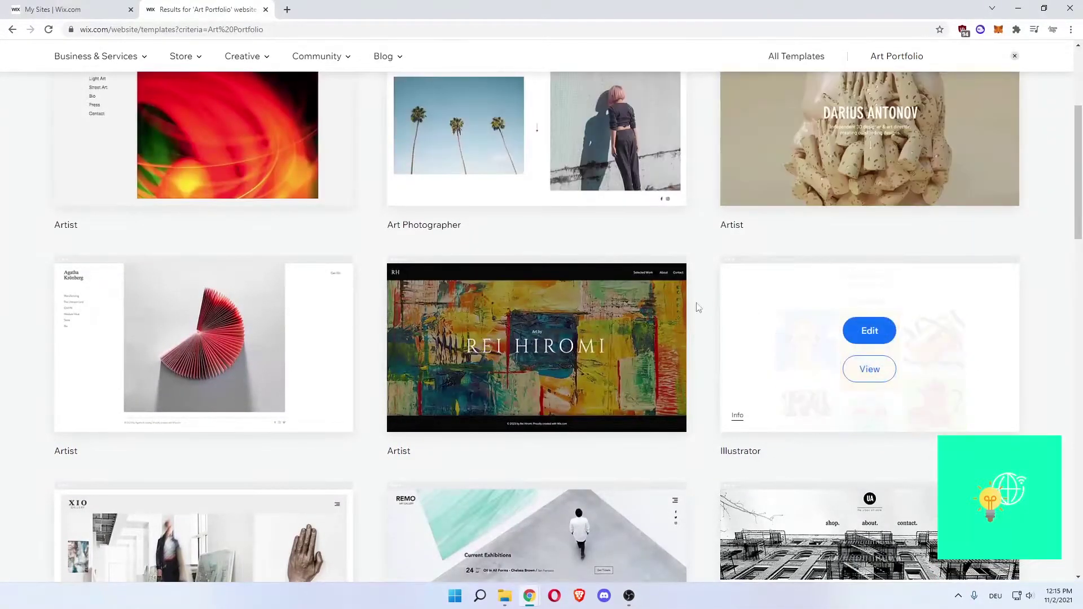
scroll(330, 327, "down", 3)
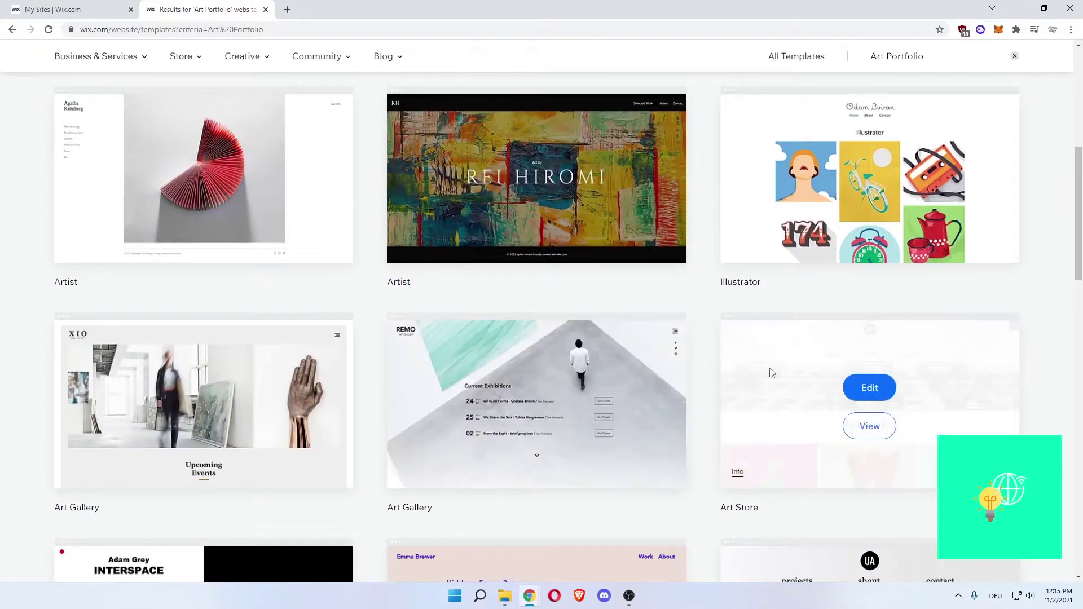
scroll(661, 390, "down", 3)
scroll(508, 372, "up", 4)
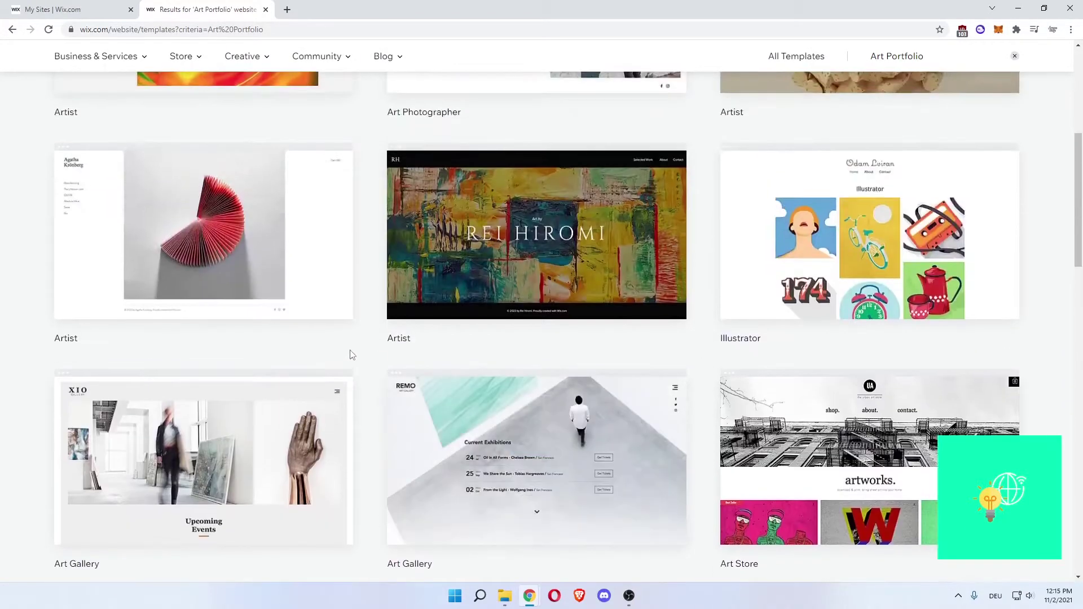
scroll(395, 373, "down", 2)
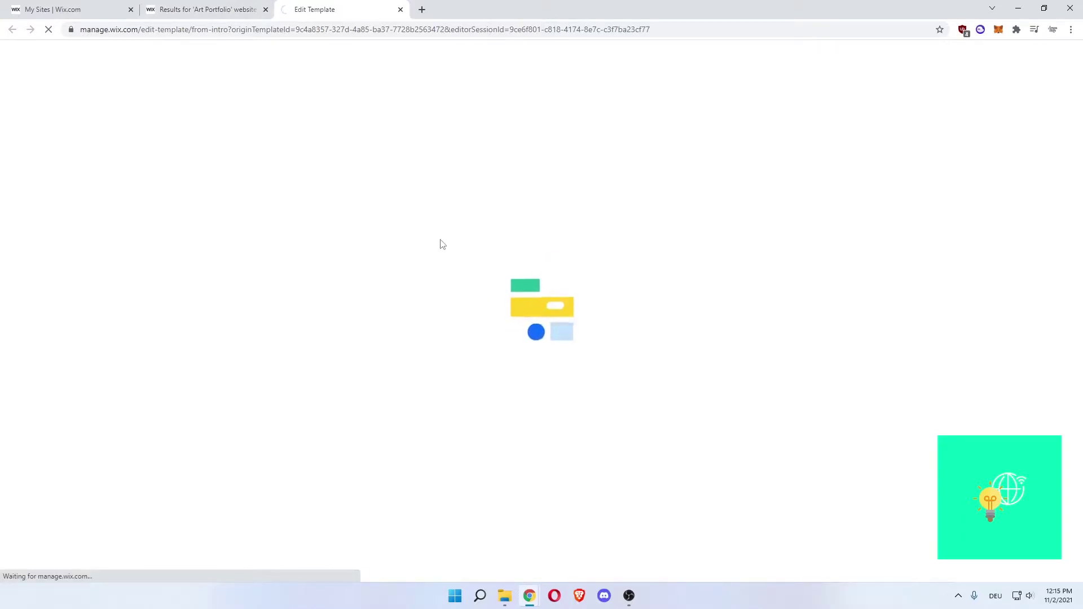
- Return to the Art Portfolio results tab and keep scrolling through the templates
left_click(210, 10)
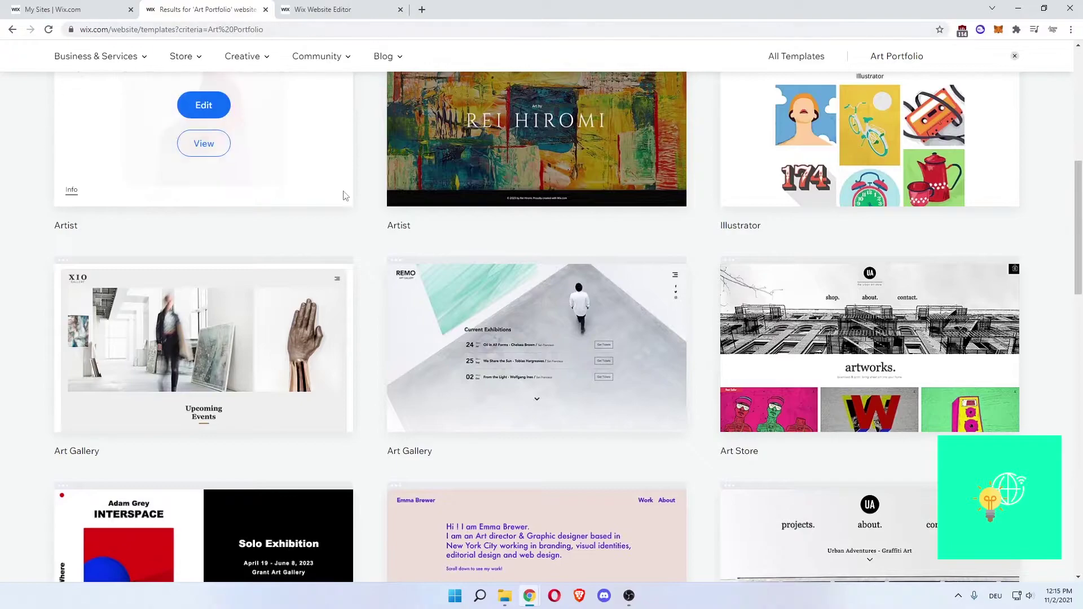
scroll(358, 206, "down", 1)
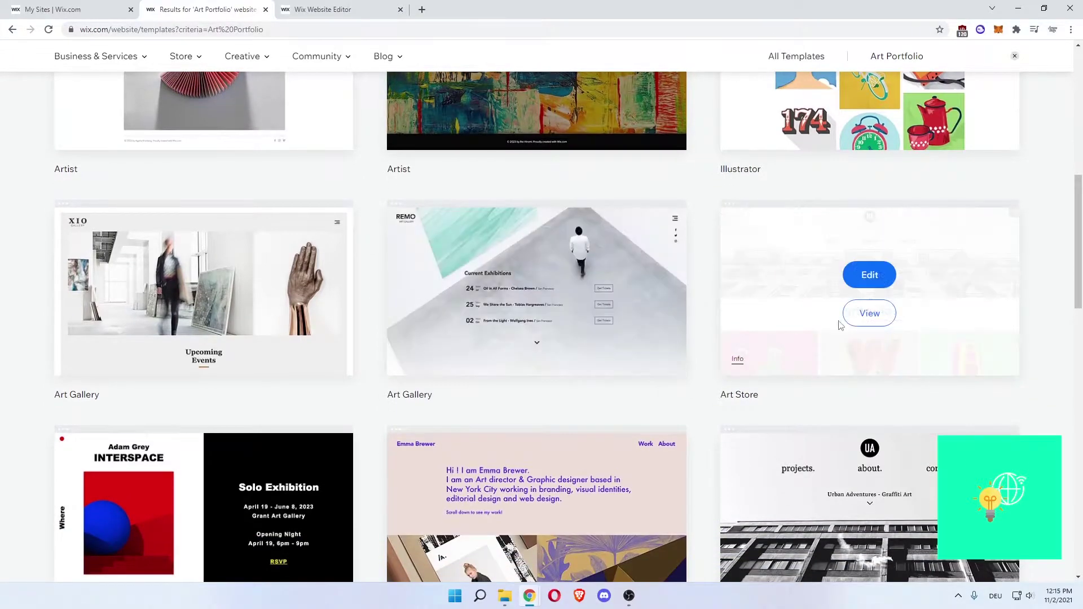
scroll(784, 292, "down", 1)
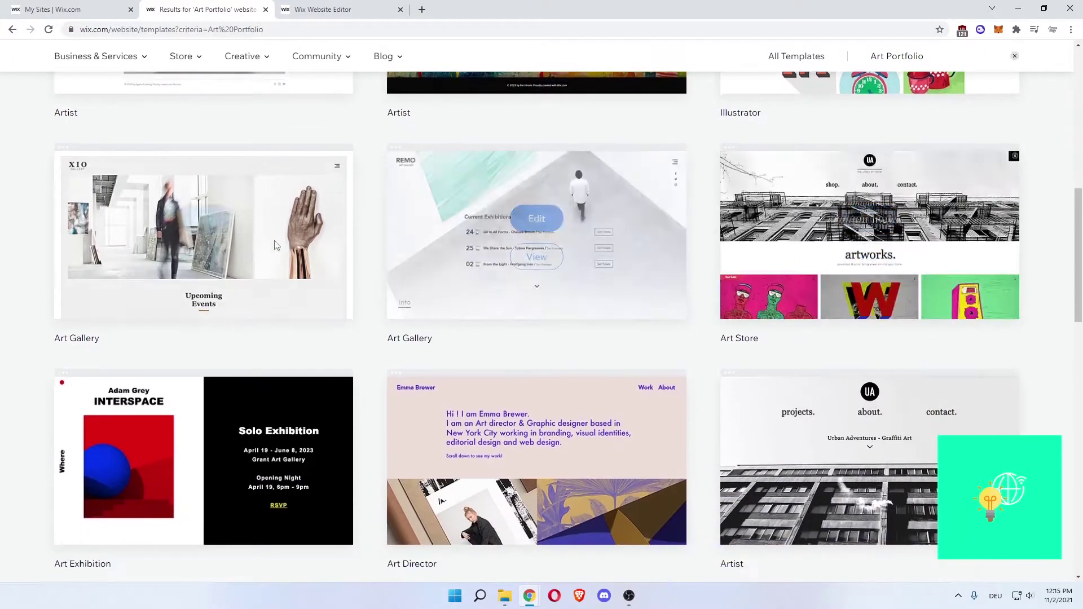
scroll(271, 253, "down", 3)
scroll(618, 336, "up", 9)
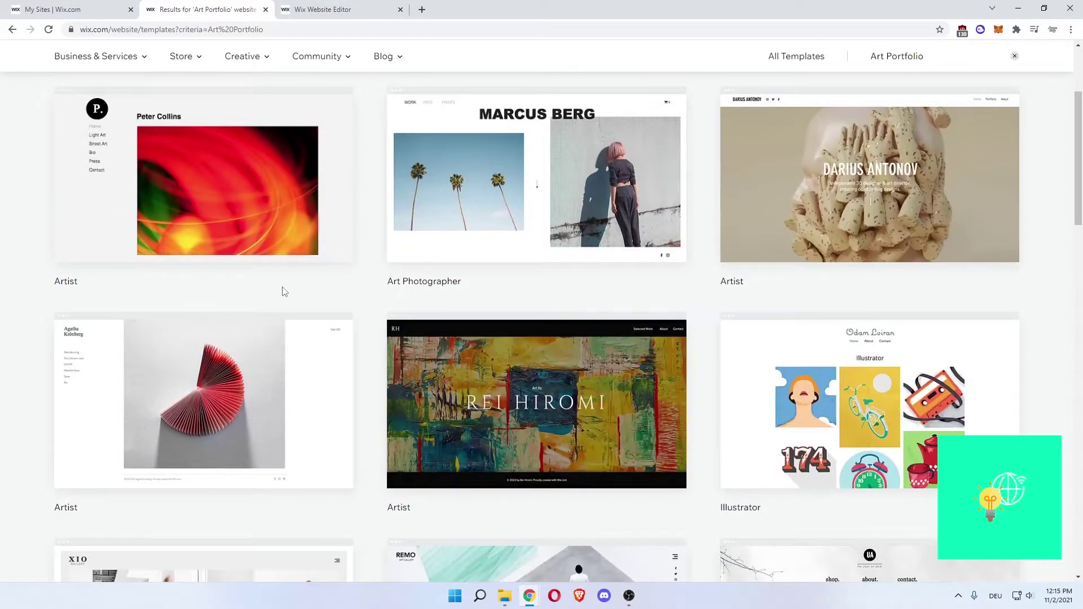
scroll(269, 305, "down", 1)
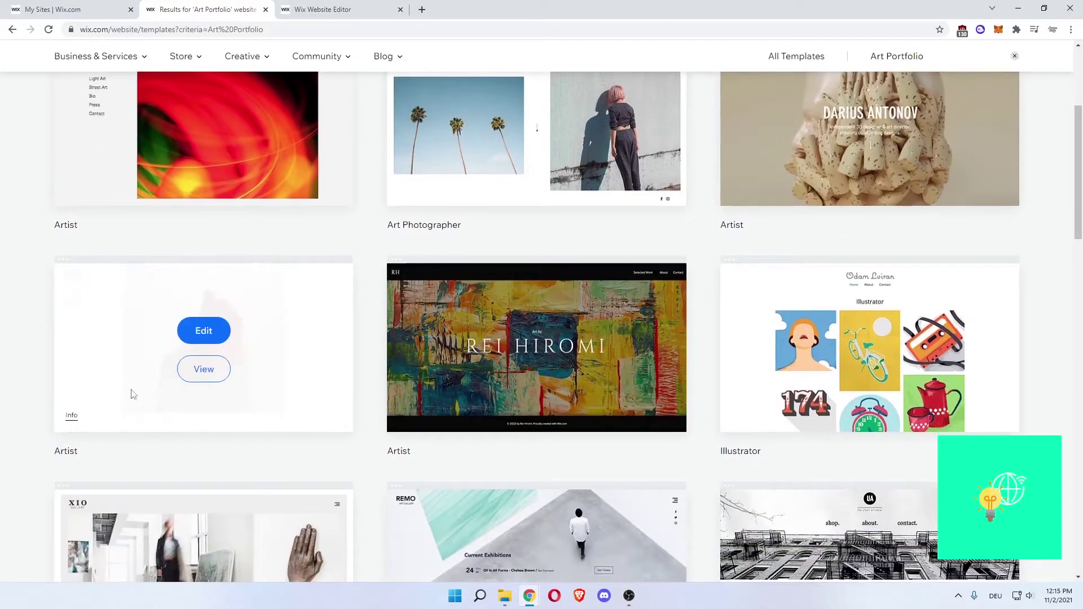
- Preview the Artist template with the red paper fan and dismiss the use-this-template prompt
left_click(203, 370)
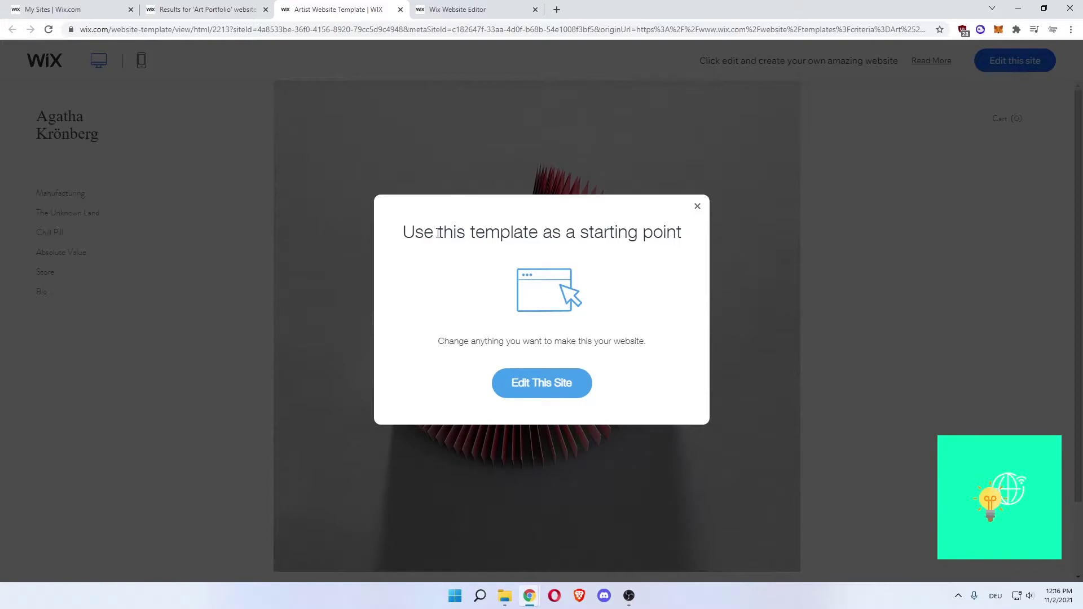
left_click_drag(439, 233, 653, 234)
left_click(667, 234)
left_click(697, 208)
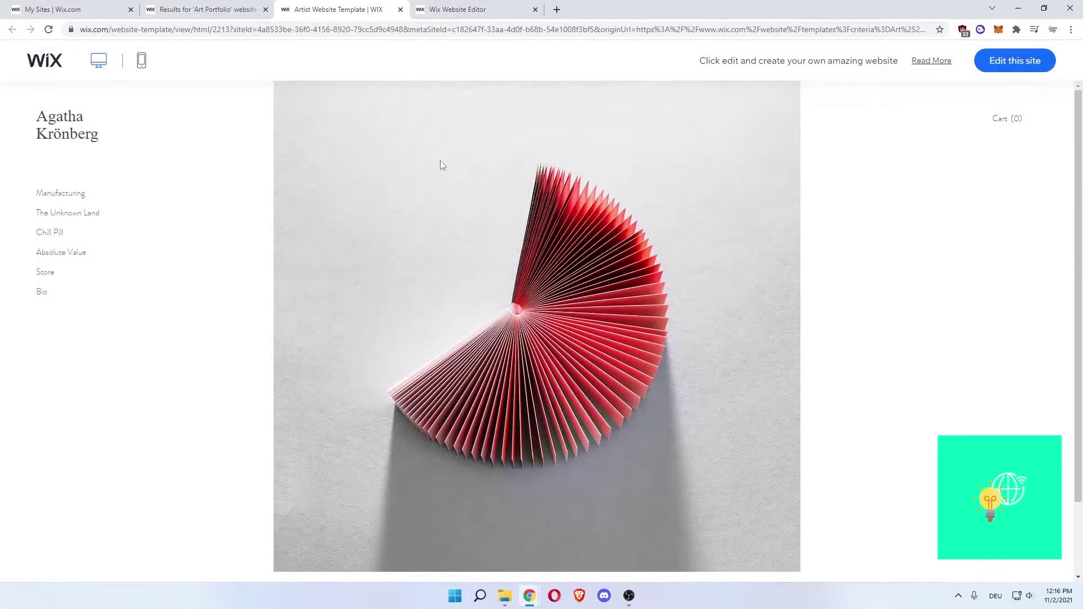
scroll(442, 164, "down", 3)
scroll(440, 187, "up", 3)
- Visit its Manufacturing and The Unknown Land pages, then return to the REMO editor tab
left_click(65, 202)
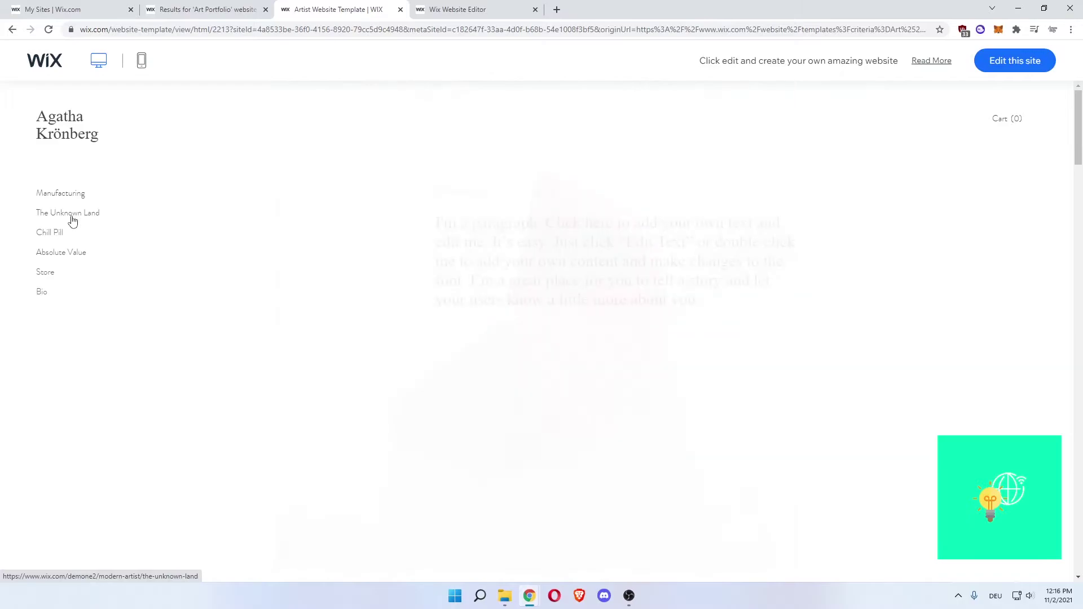
left_click(62, 213)
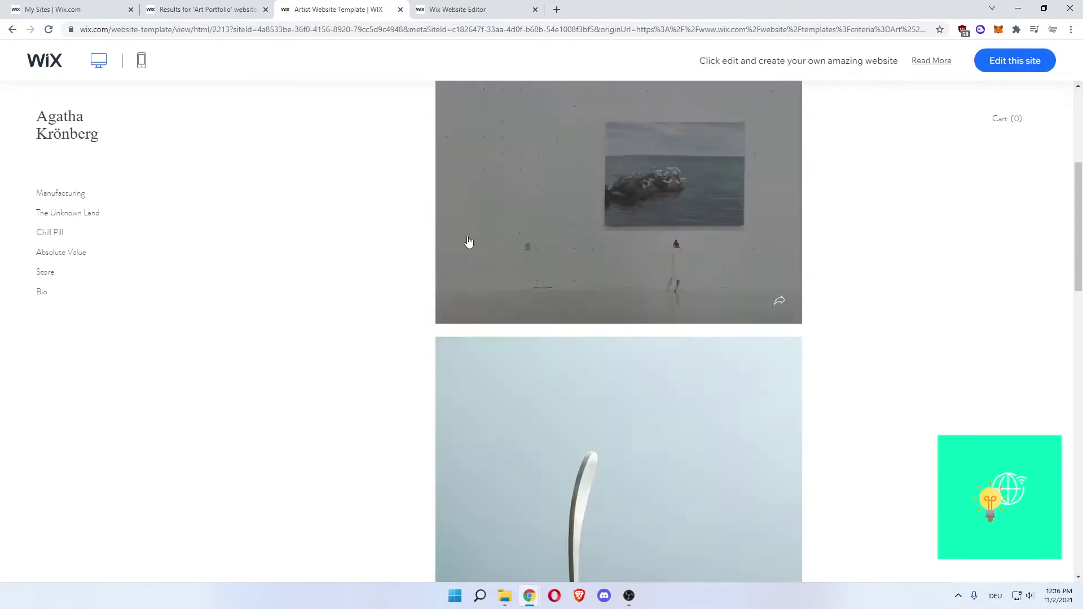
left_click(443, 7)
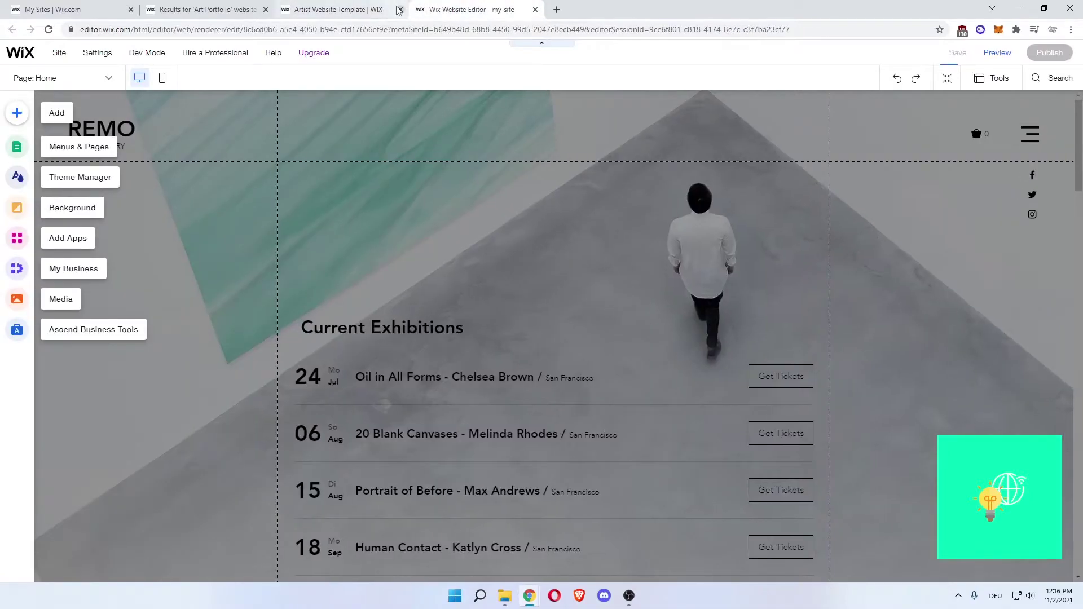
left_click(400, 9)
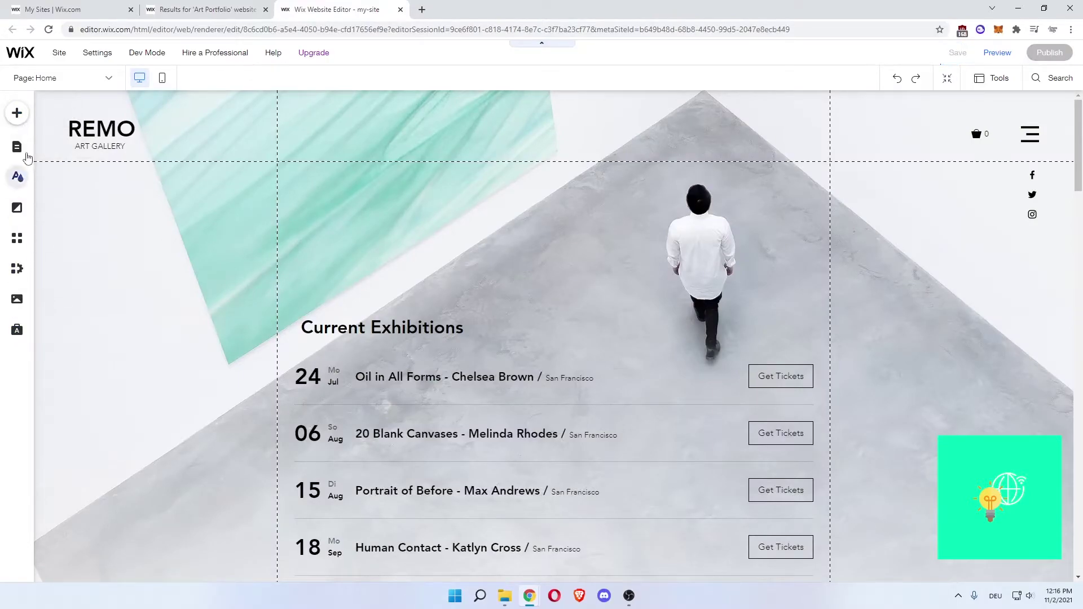
mouse_move(89, 56)
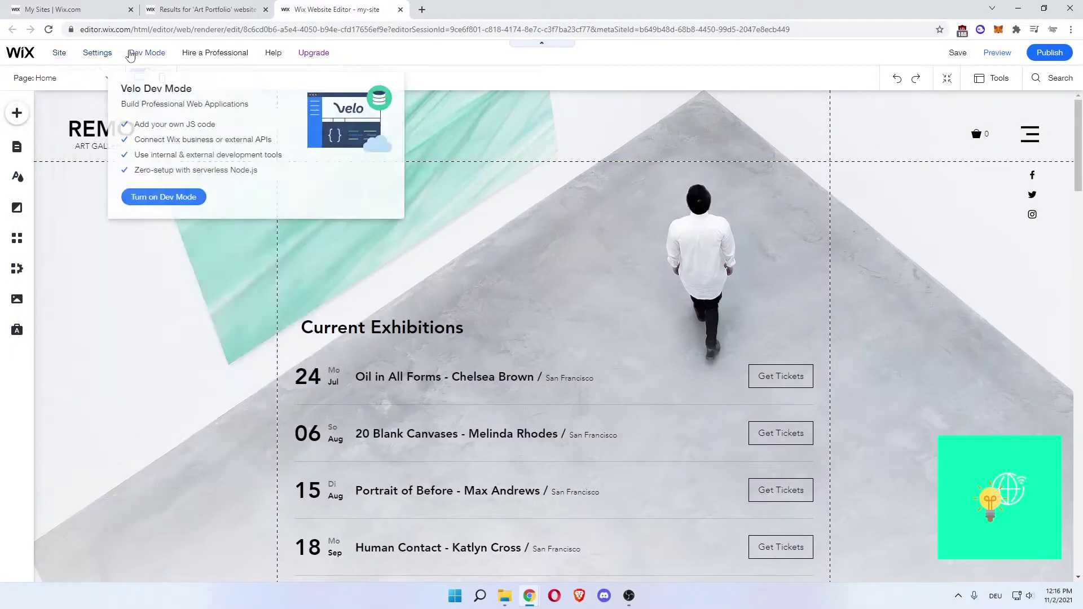
mouse_move(186, 57)
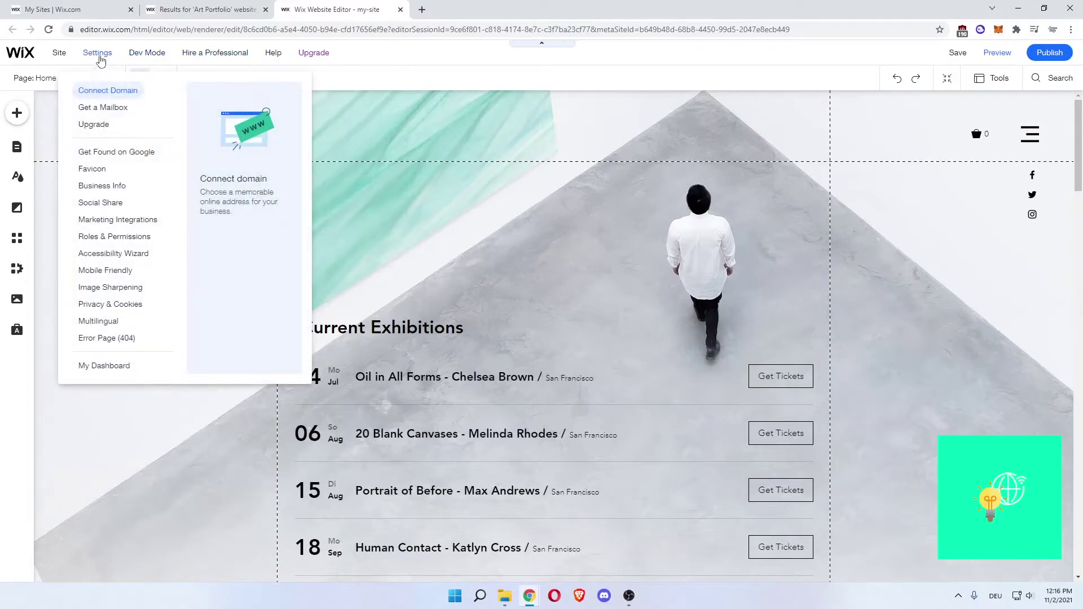
mouse_move(153, 58)
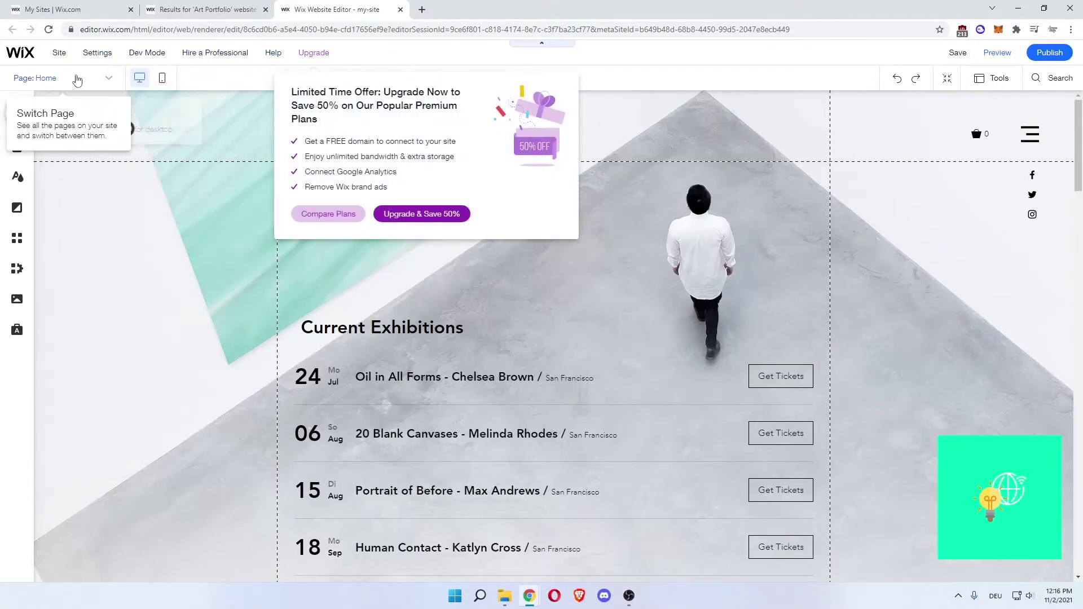
mouse_move(242, 70)
mouse_move(56, 54)
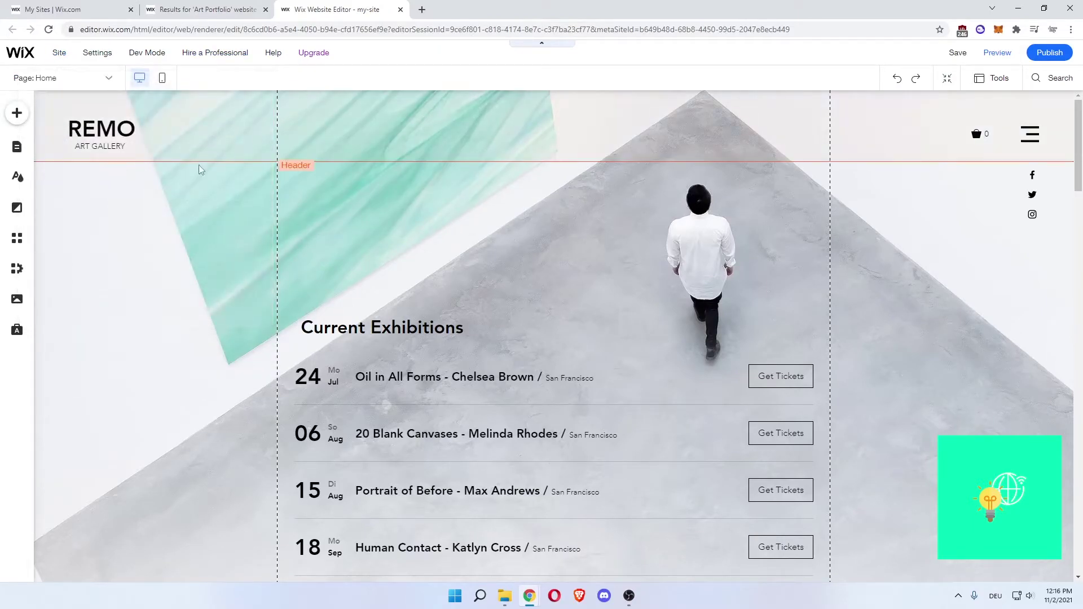
left_click(109, 81)
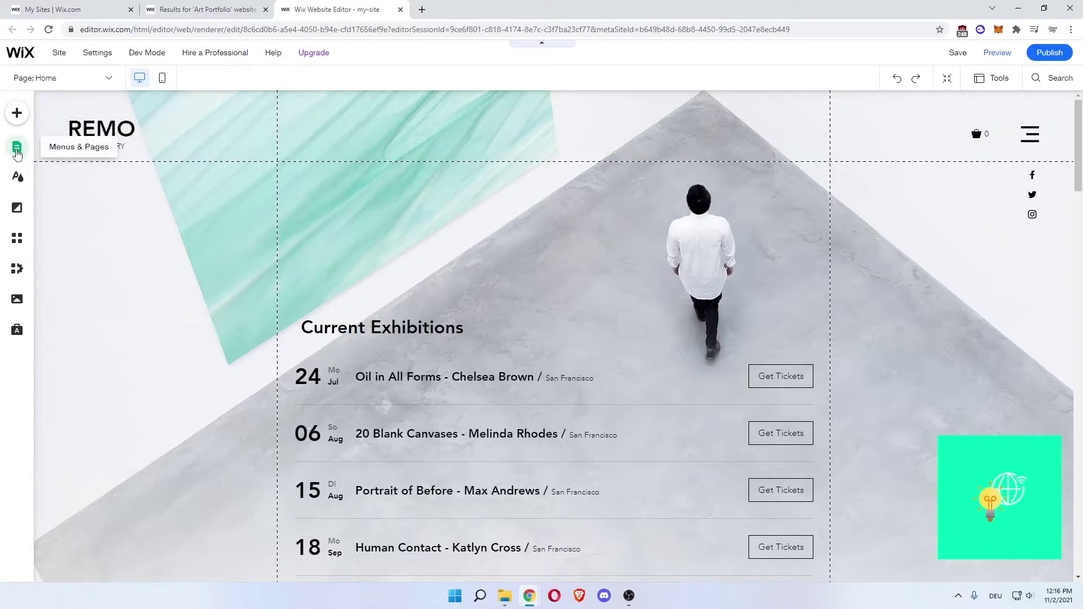
- Delete the Home and About pages and remove the Exhibitions menu link
left_click(17, 150)
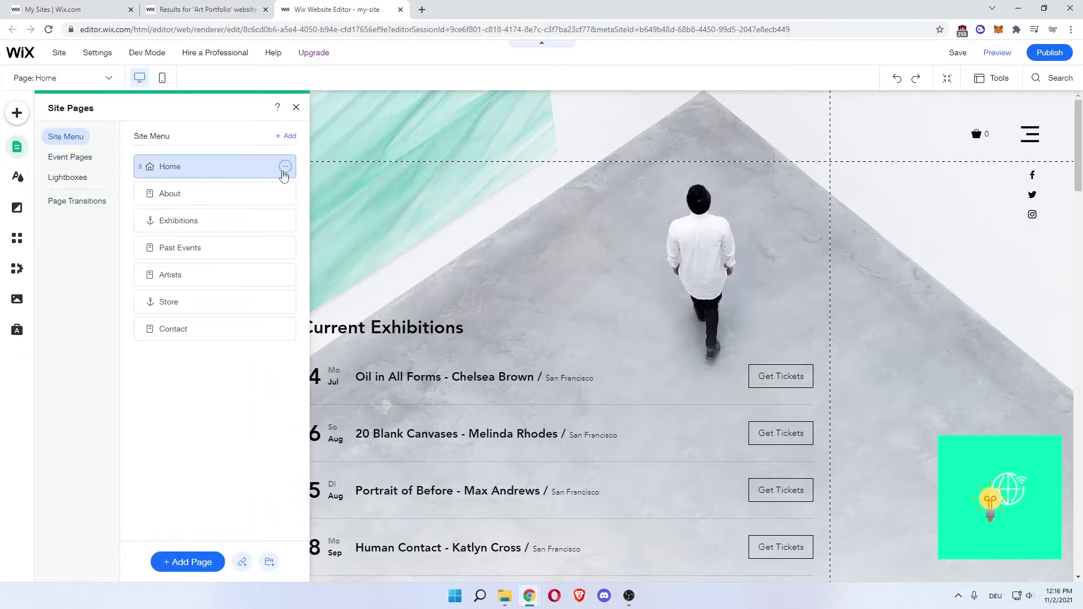
left_click(285, 167)
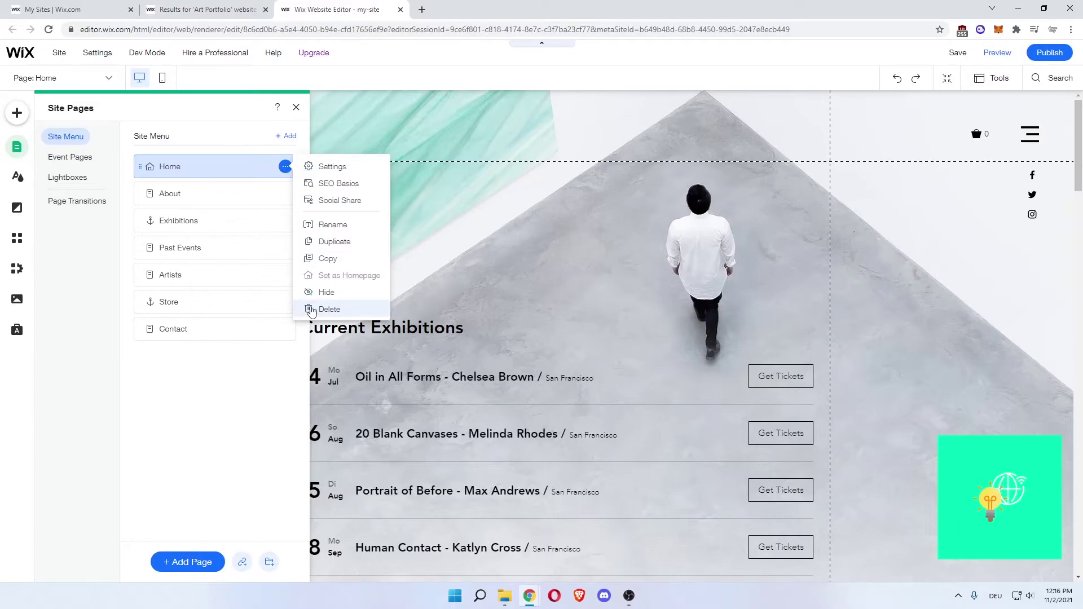
left_click(311, 310)
left_click(667, 356)
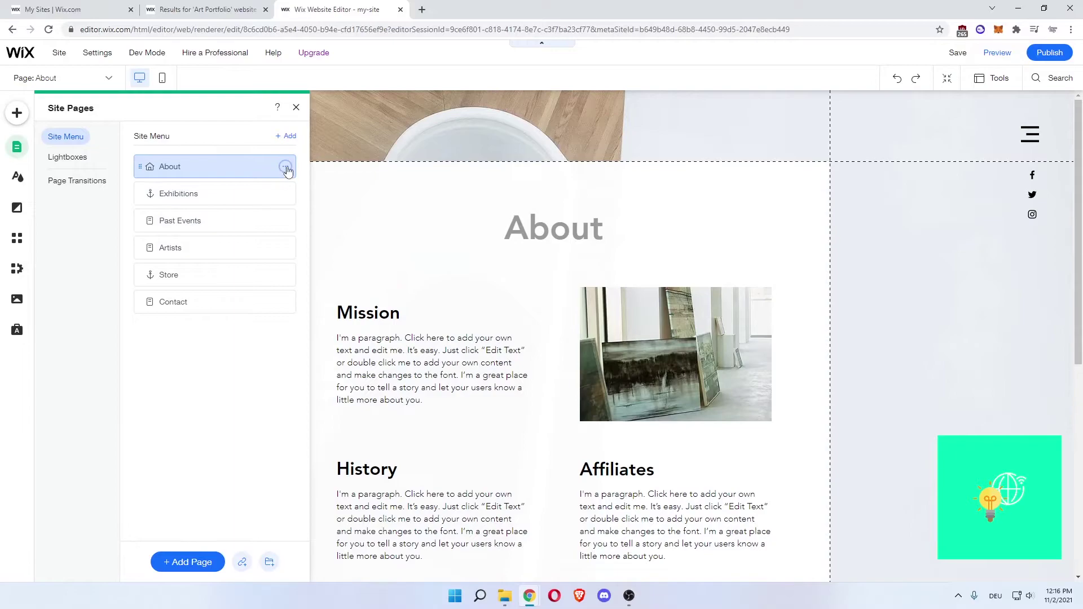
left_click(286, 167)
left_click(319, 304)
left_click(670, 357)
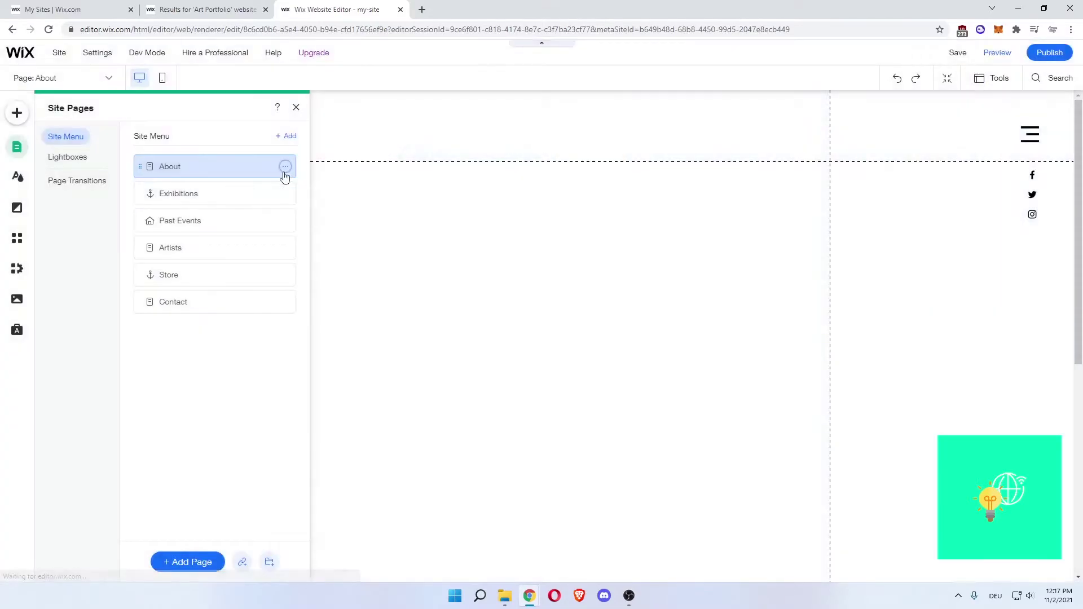
left_click(285, 168)
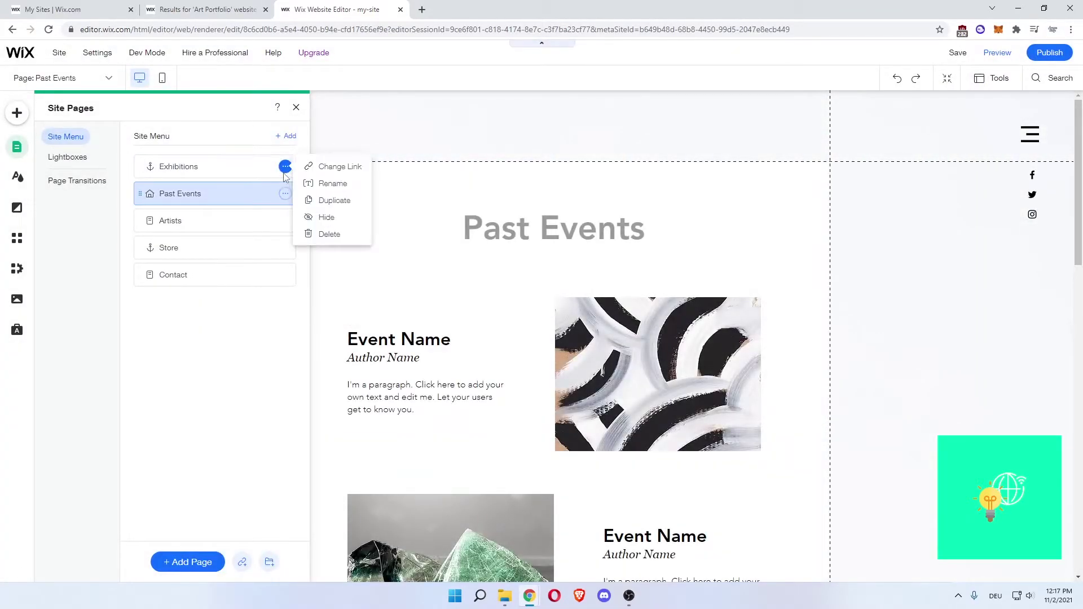
left_click(313, 235)
- Delete the Past Events and Artists pages and remove the Store menu link
left_click(286, 167)
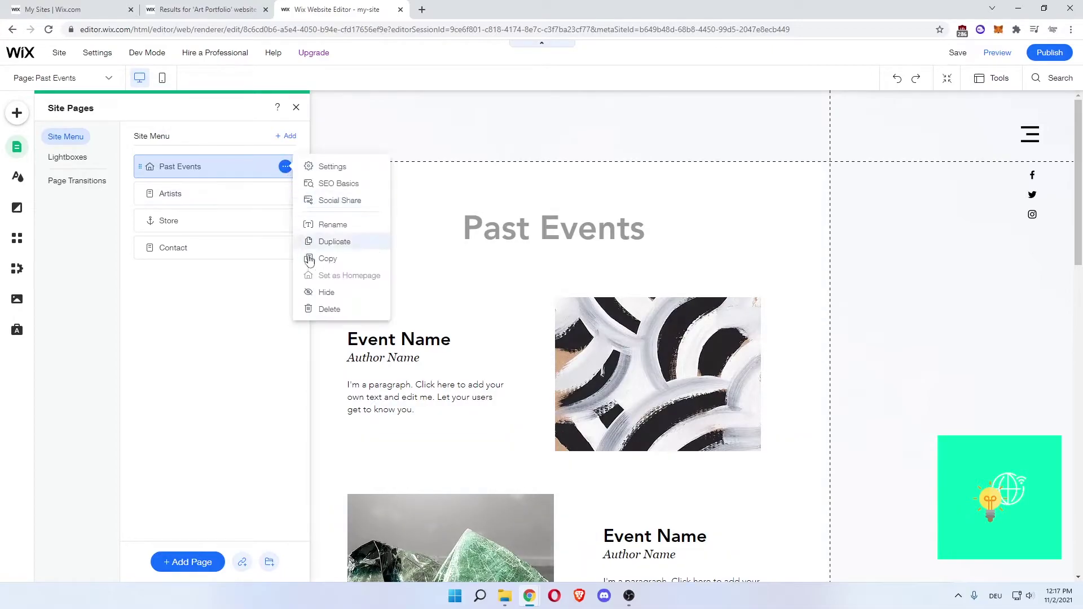
left_click(318, 309)
left_click(672, 355)
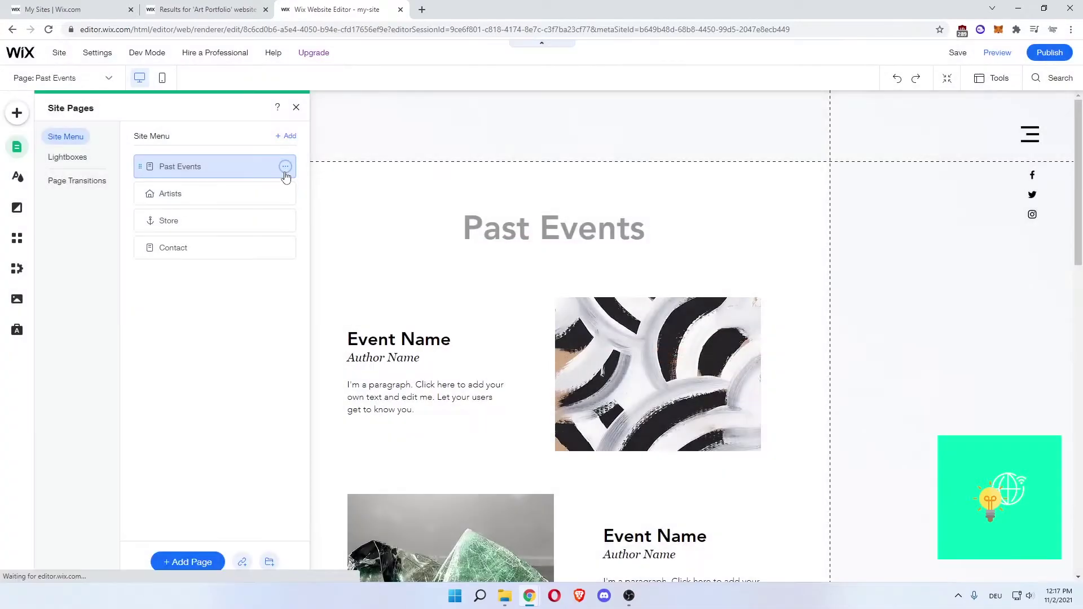
left_click(286, 167)
left_click(285, 167)
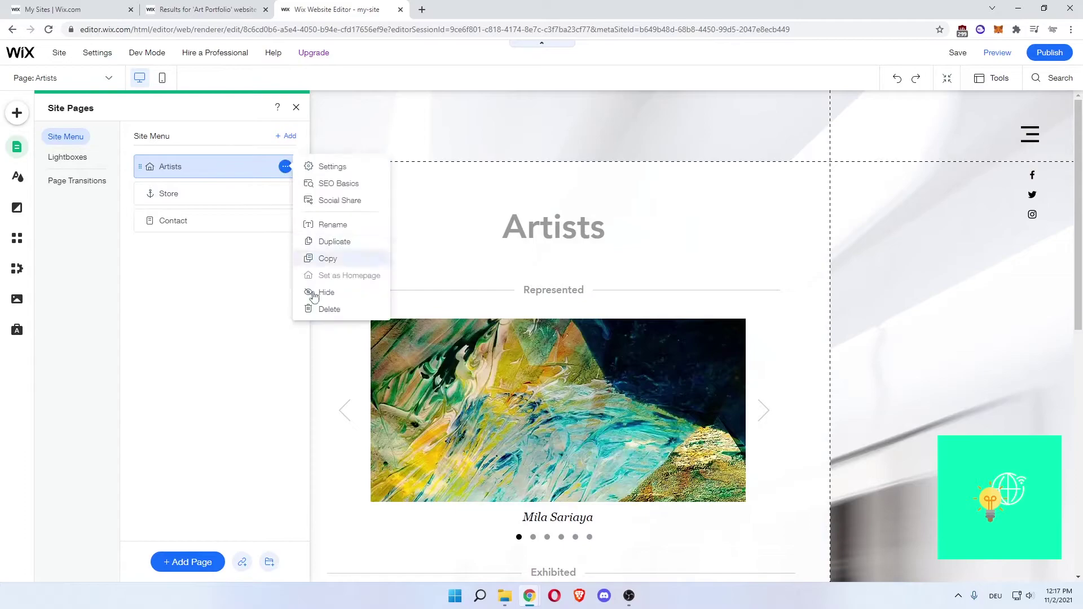
left_click(313, 309)
left_click(672, 354)
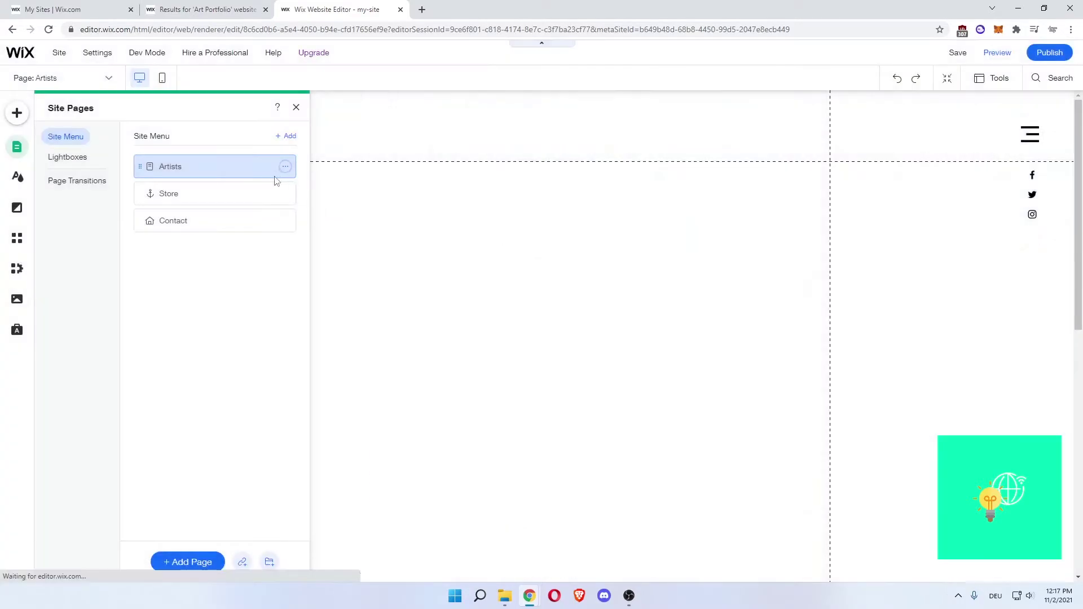
left_click(286, 194)
left_click(330, 251)
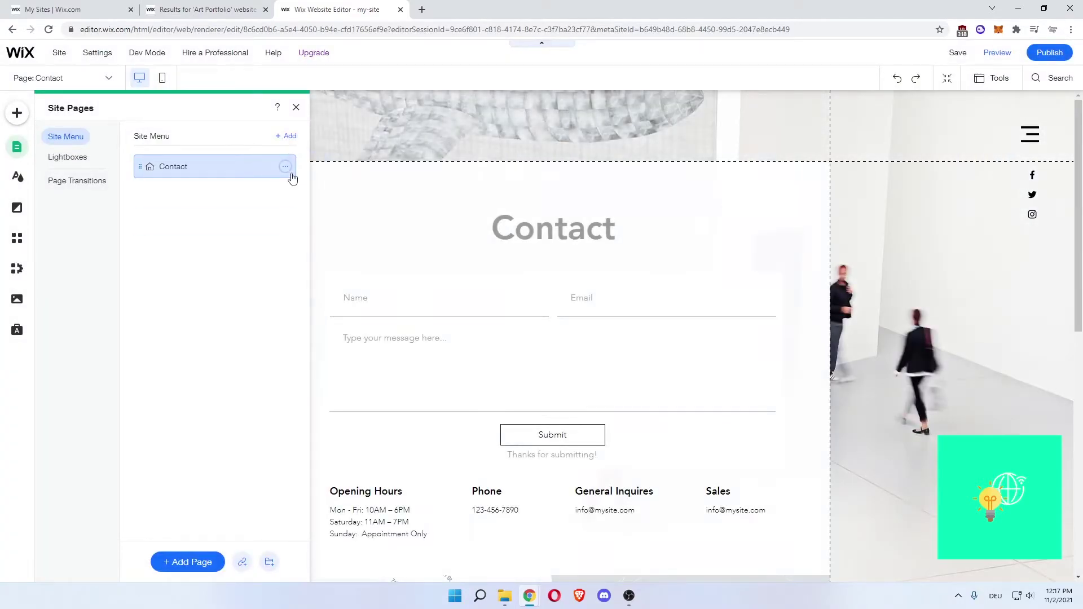
- Hide the Contact page from the site menu and check the Lightboxes list
left_click(286, 167)
left_click(334, 292)
left_click(285, 167)
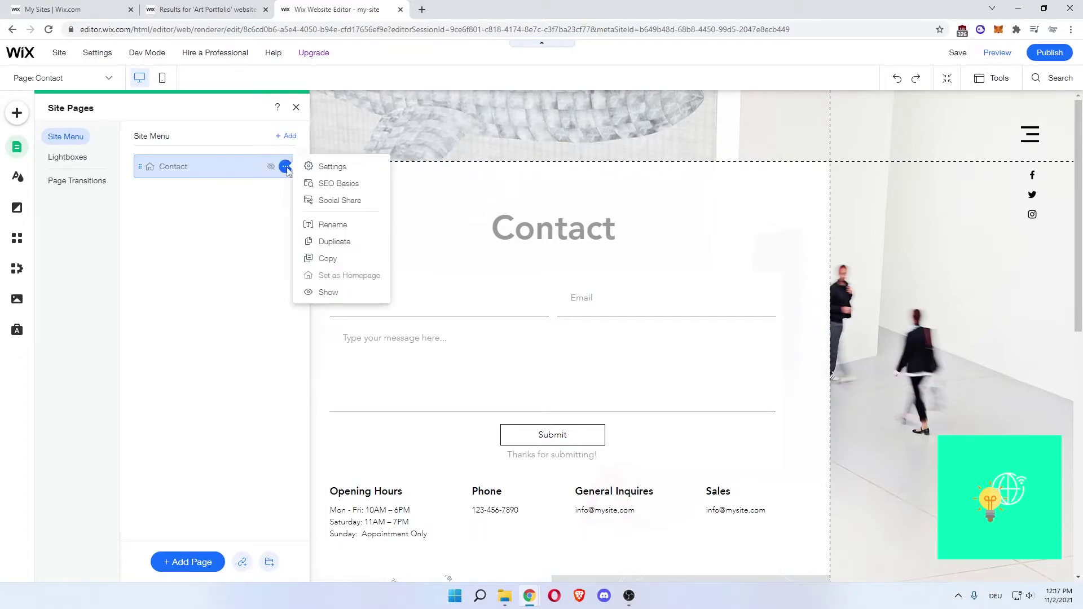
left_click(258, 204)
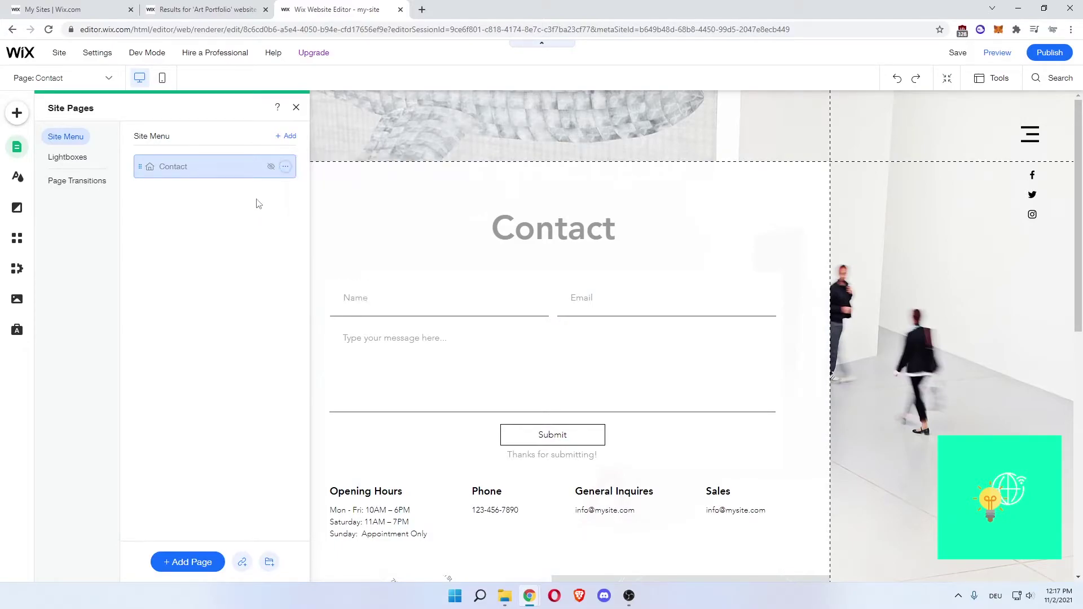
left_click(68, 157)
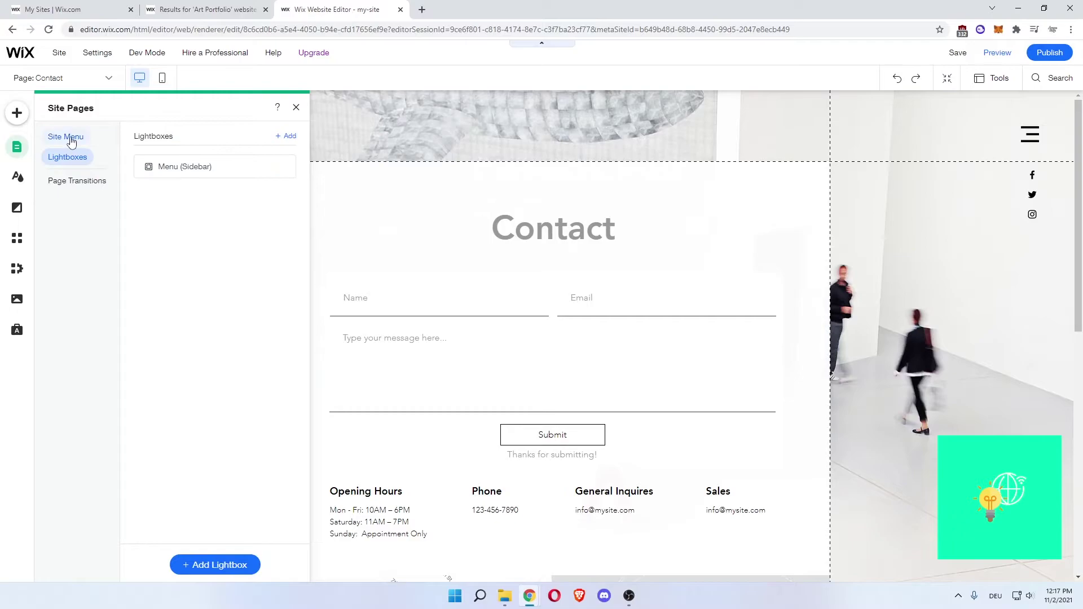
left_click(71, 141)
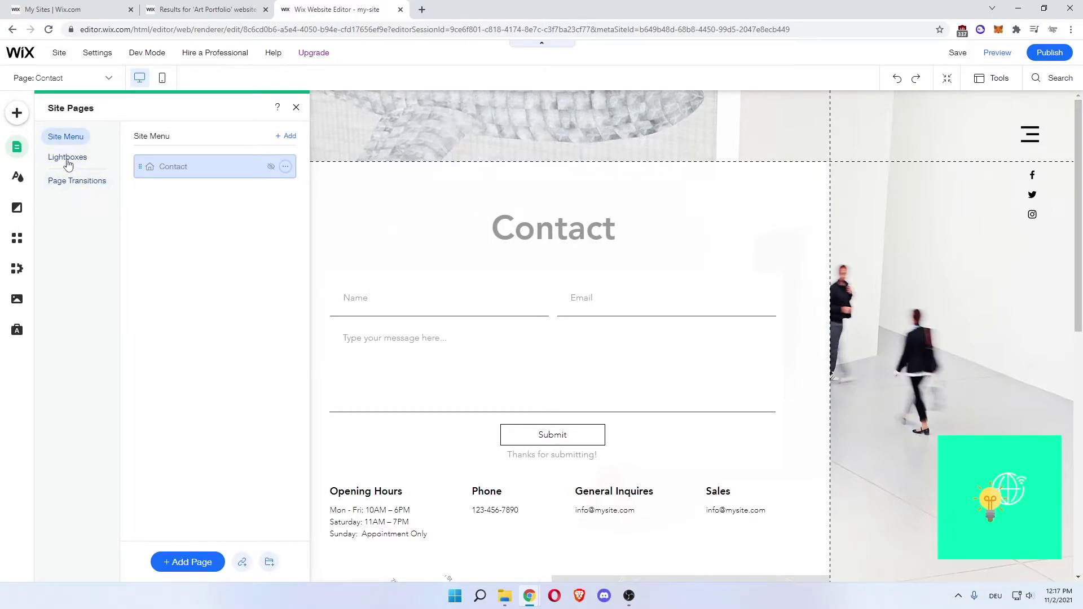
left_click(67, 160)
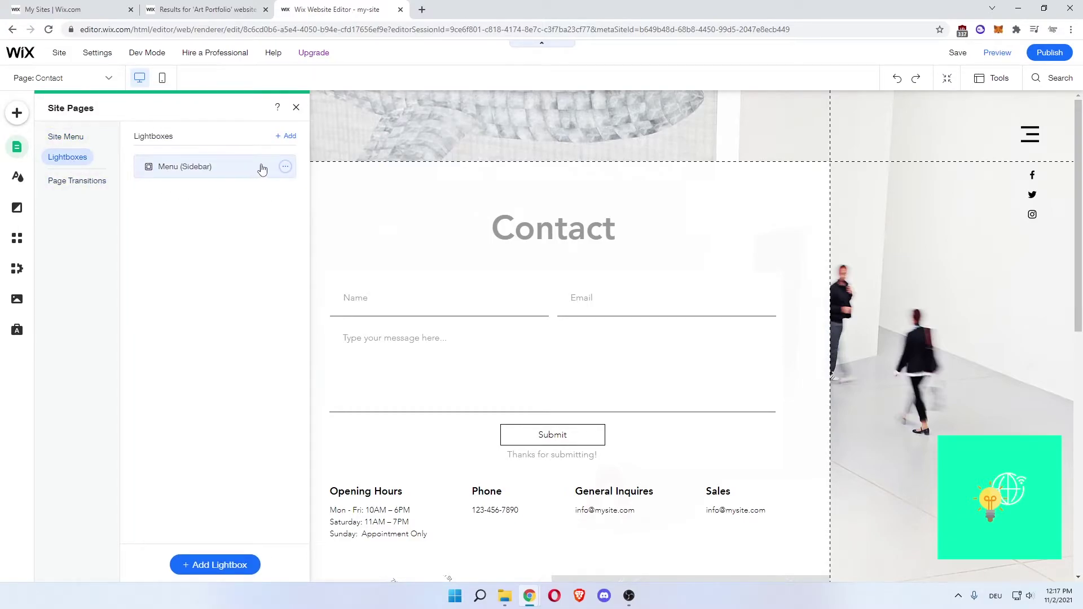
left_click(78, 181)
left_click(69, 137)
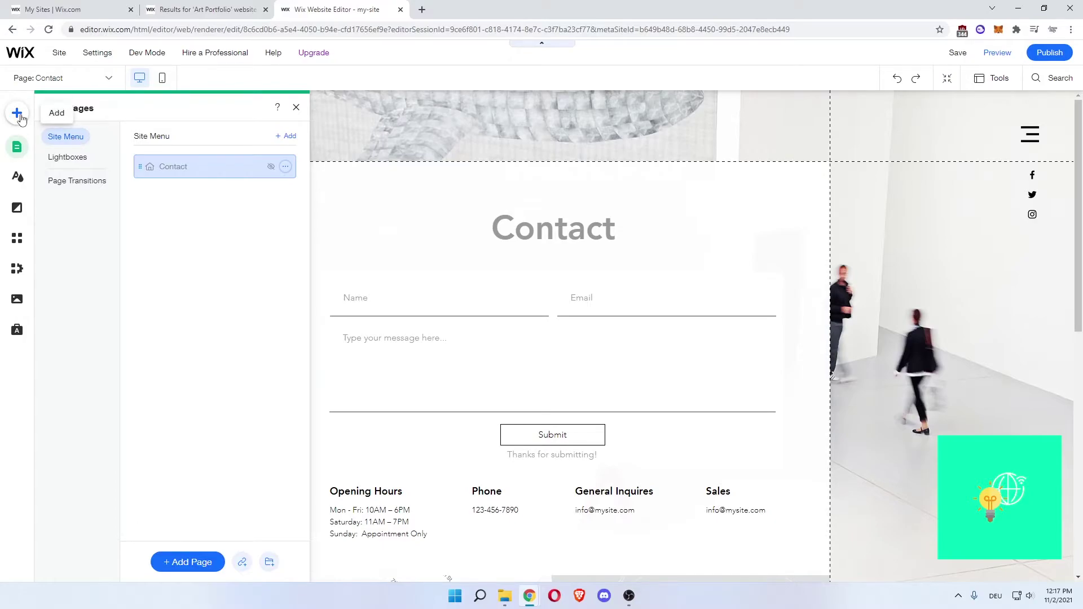
left_click(295, 107)
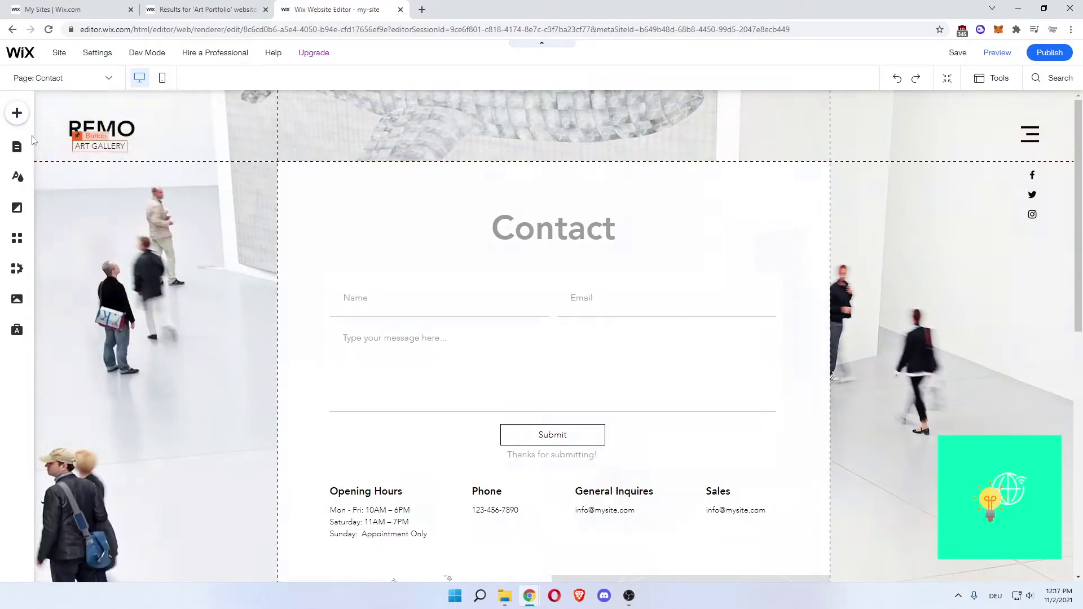
left_click(70, 80)
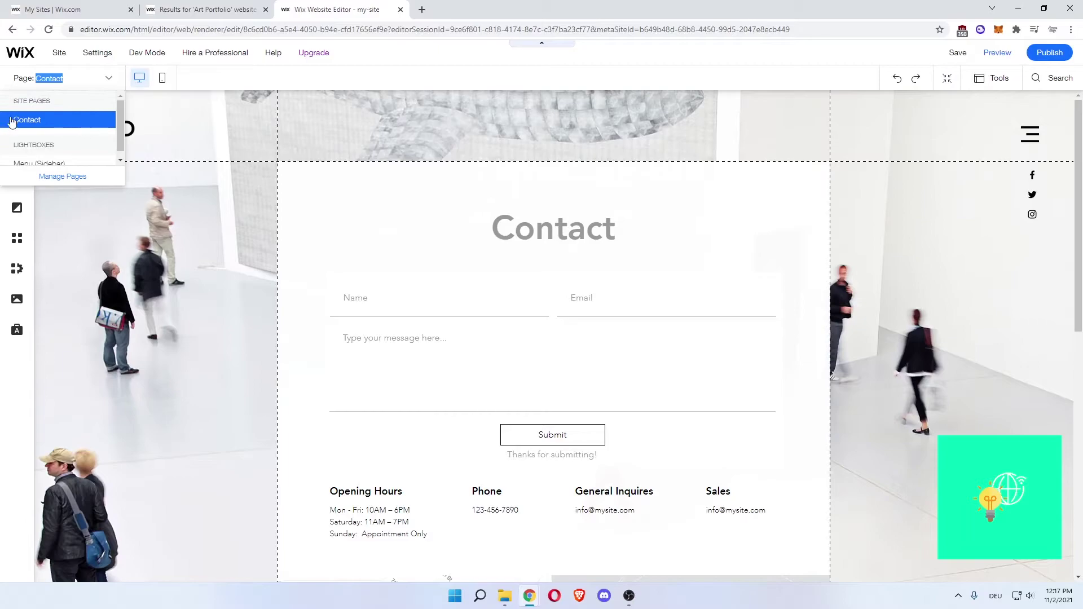
left_click(181, 107)
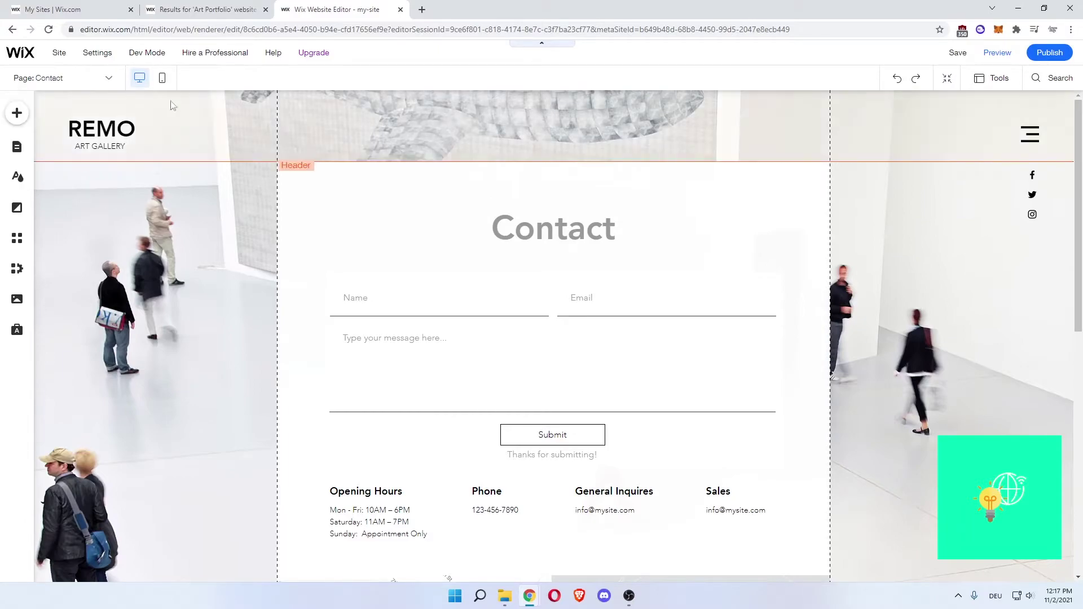
left_click(17, 113)
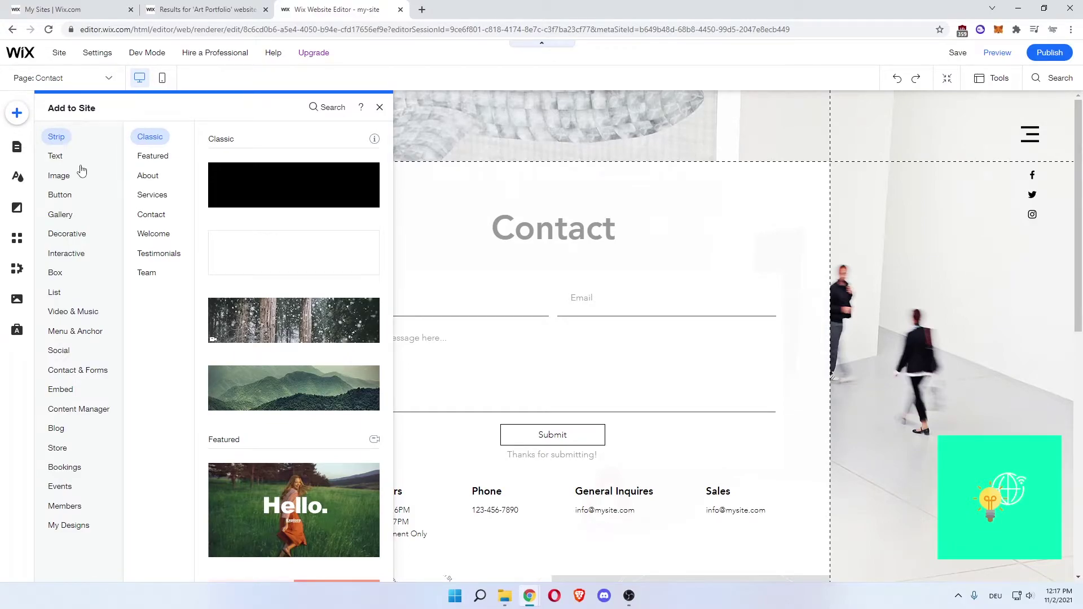
left_click(80, 212)
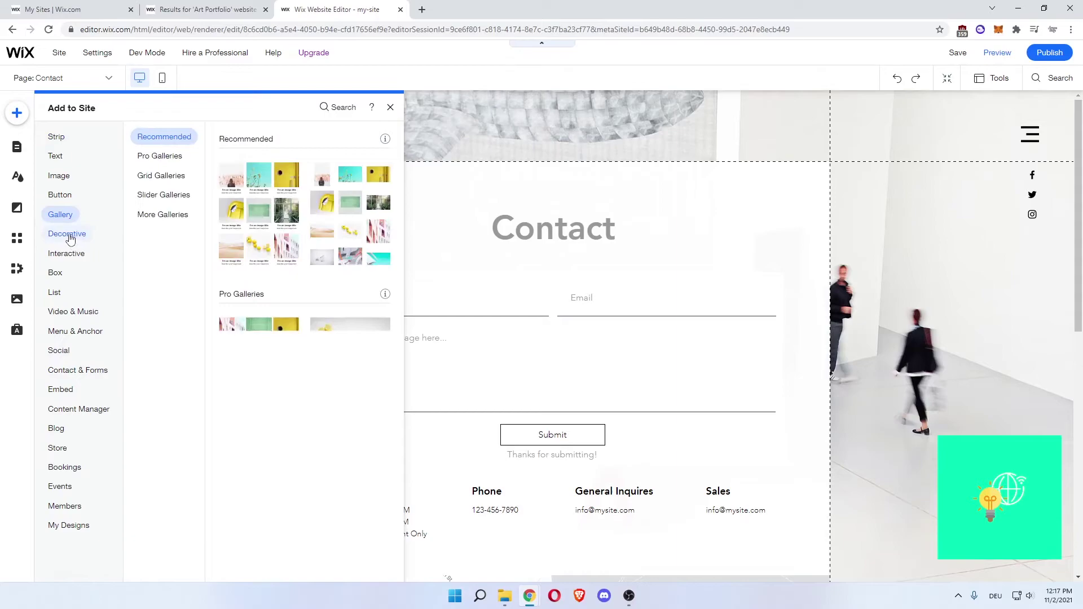
left_click(65, 196)
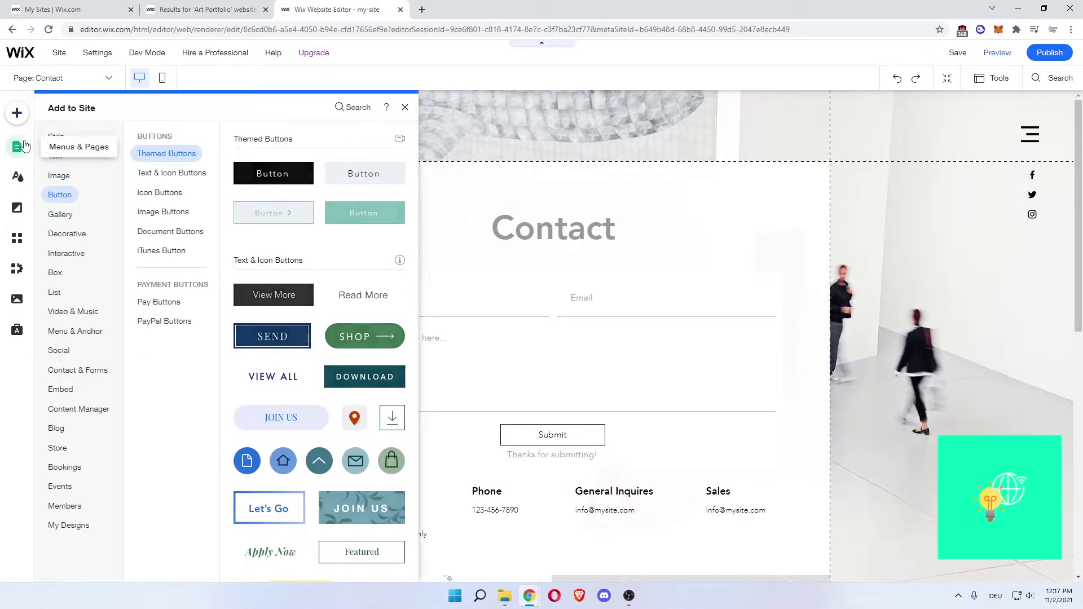
left_click(25, 147)
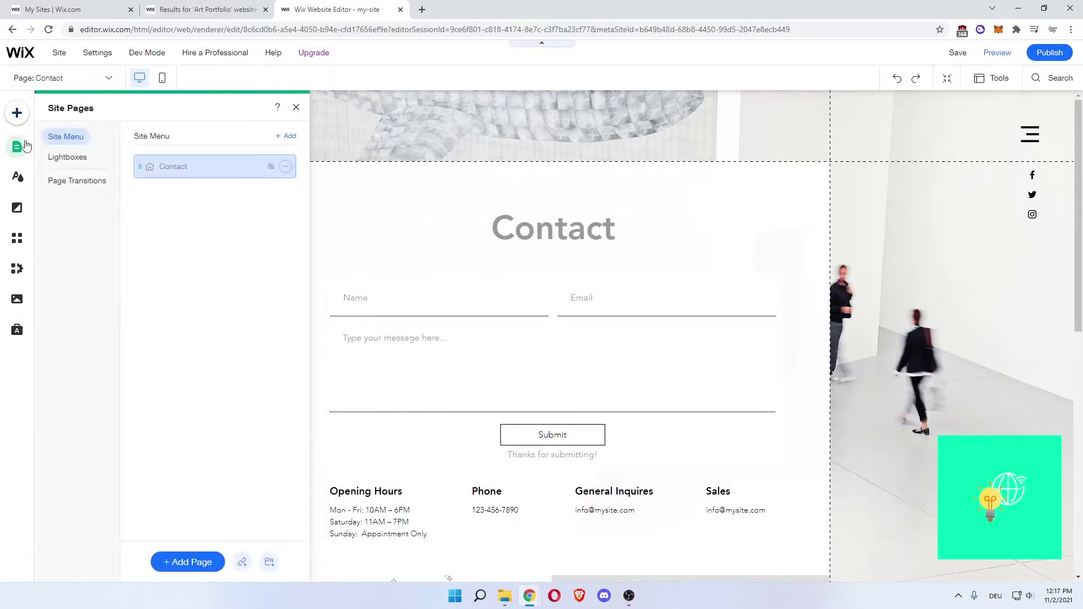
- Add the Coming Soon template from the Landing Page category as a new page
left_click(191, 565)
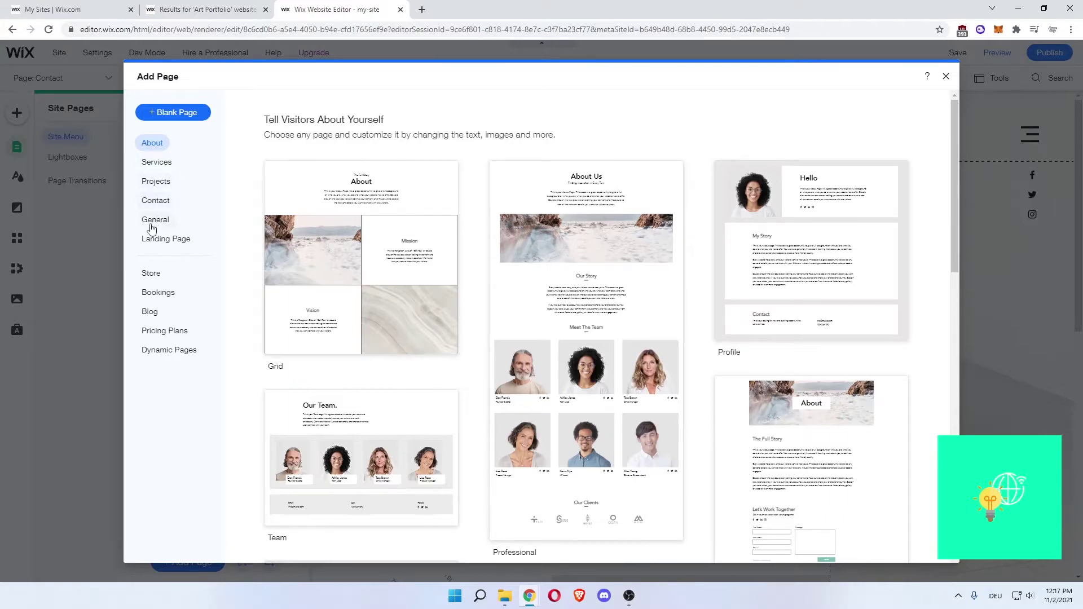
left_click(158, 243)
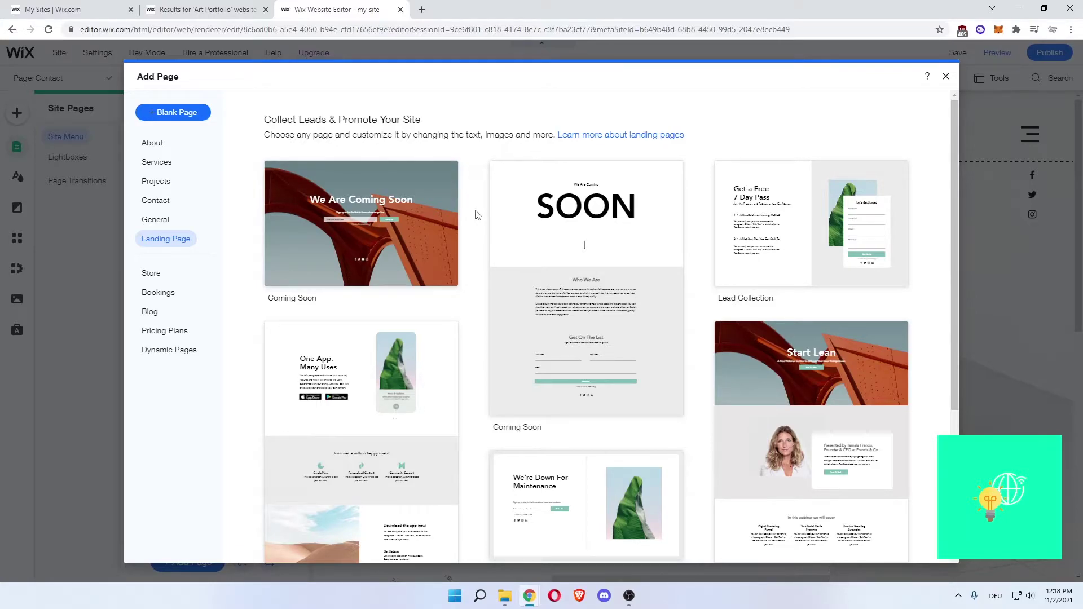
mouse_move(423, 212)
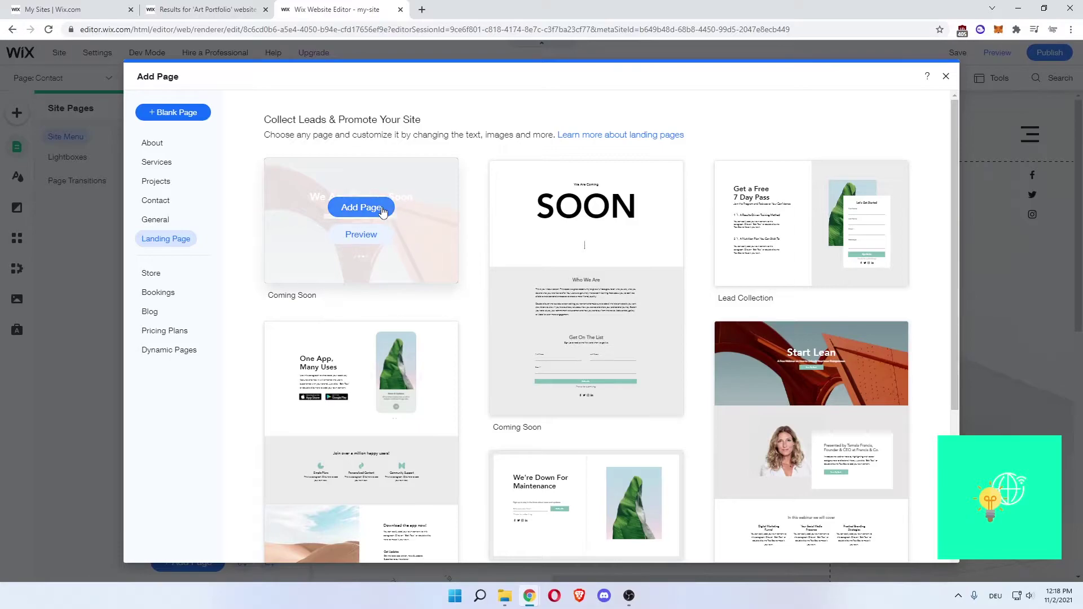
left_click(361, 208)
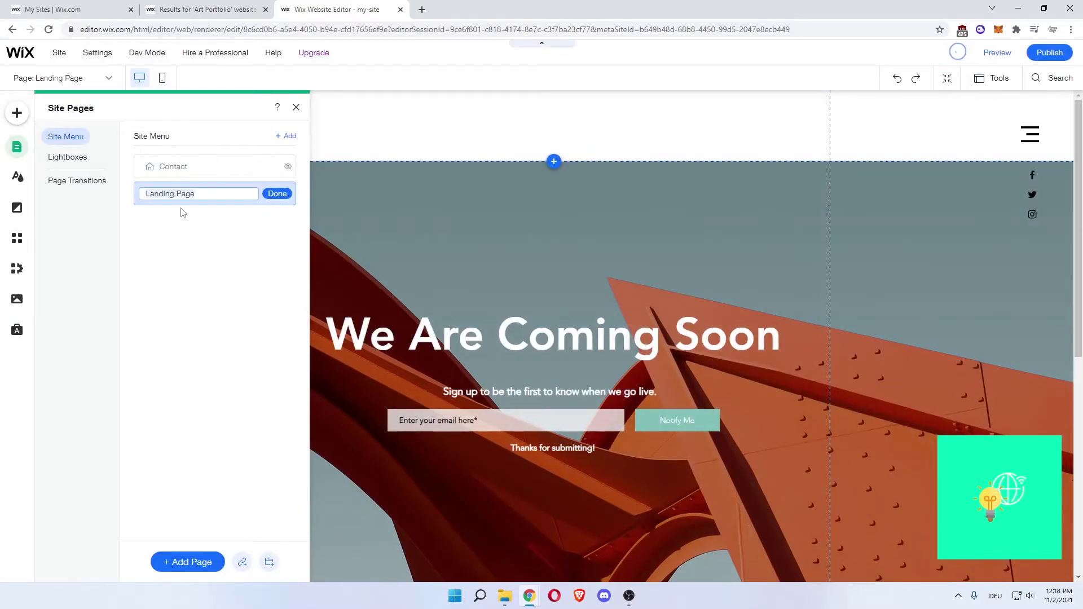
- Rename the Coming Soon page to 'Welcome', drag it above Contact, and close Site Pages
type("Home")
key("BackSpace")
key("BackSpace")
key("BackSpace")
key("BackSpace")
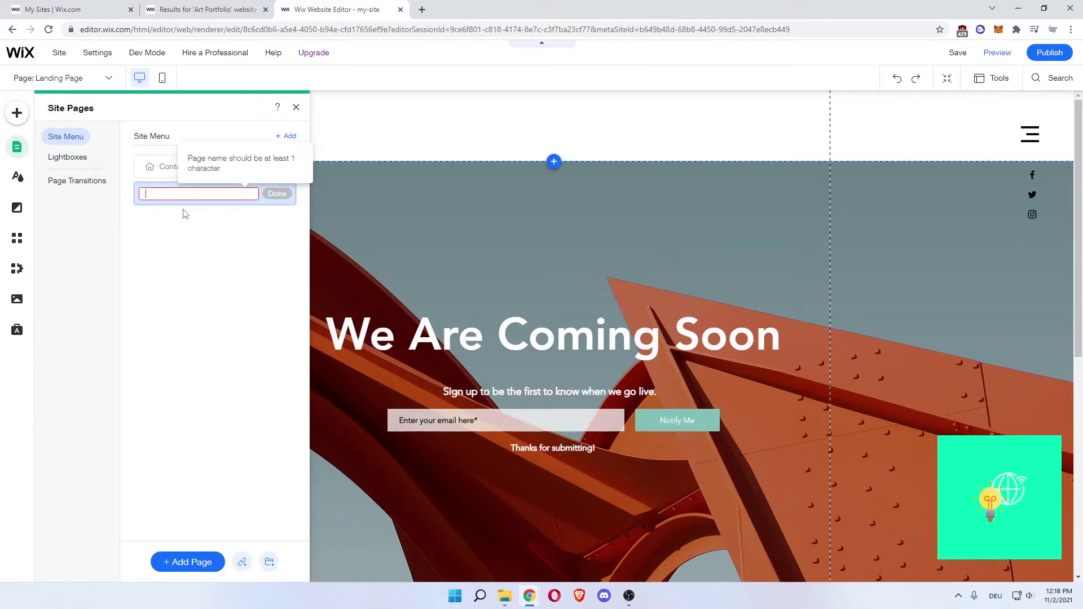
type("Welcome")
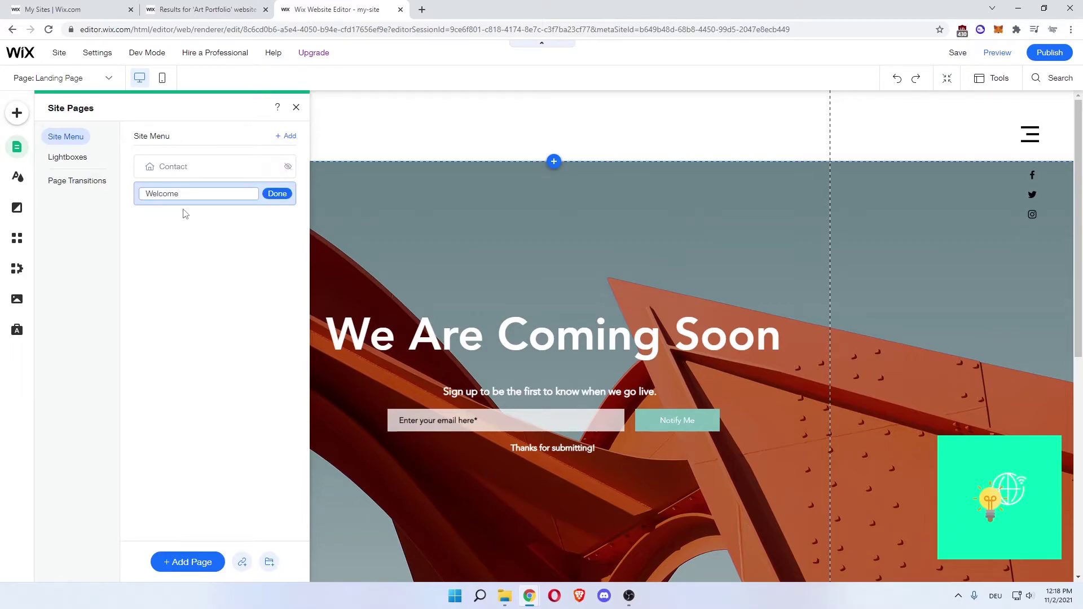
left_click(277, 194)
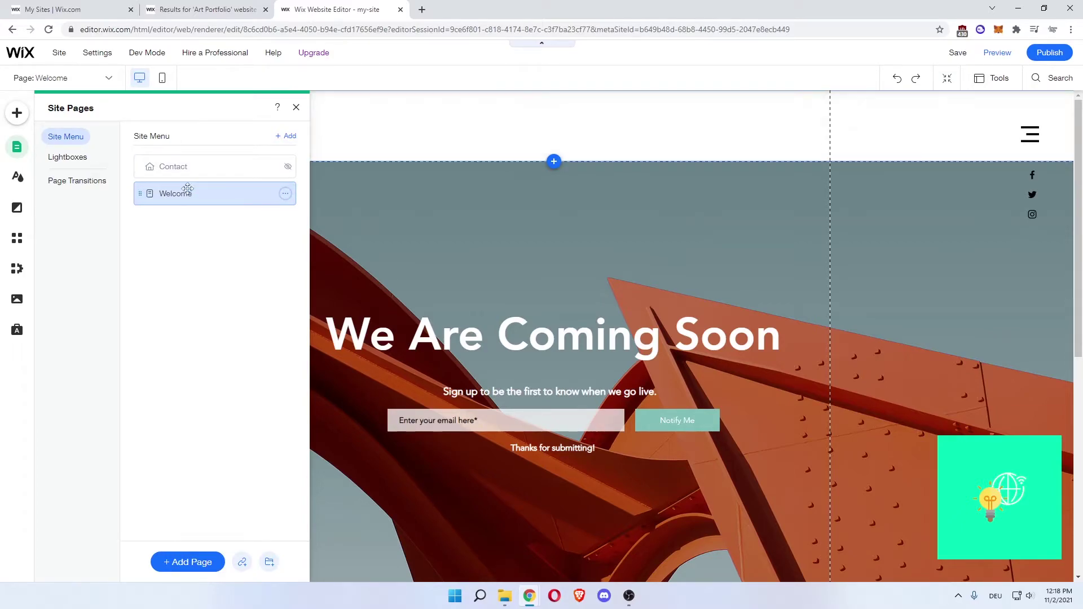
left_click_drag(174, 193, 182, 173)
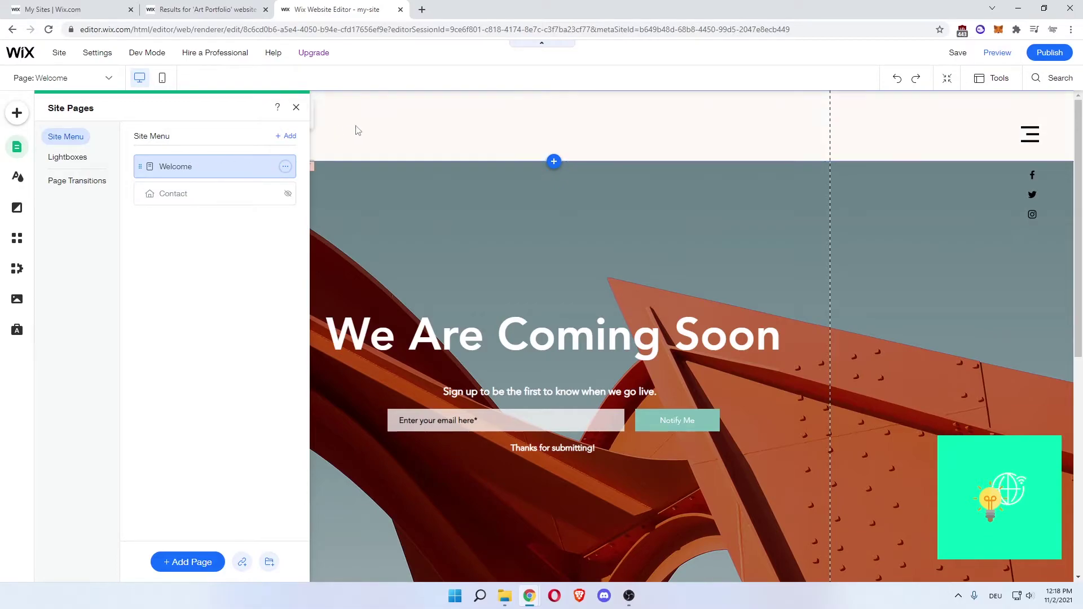
left_click(296, 109)
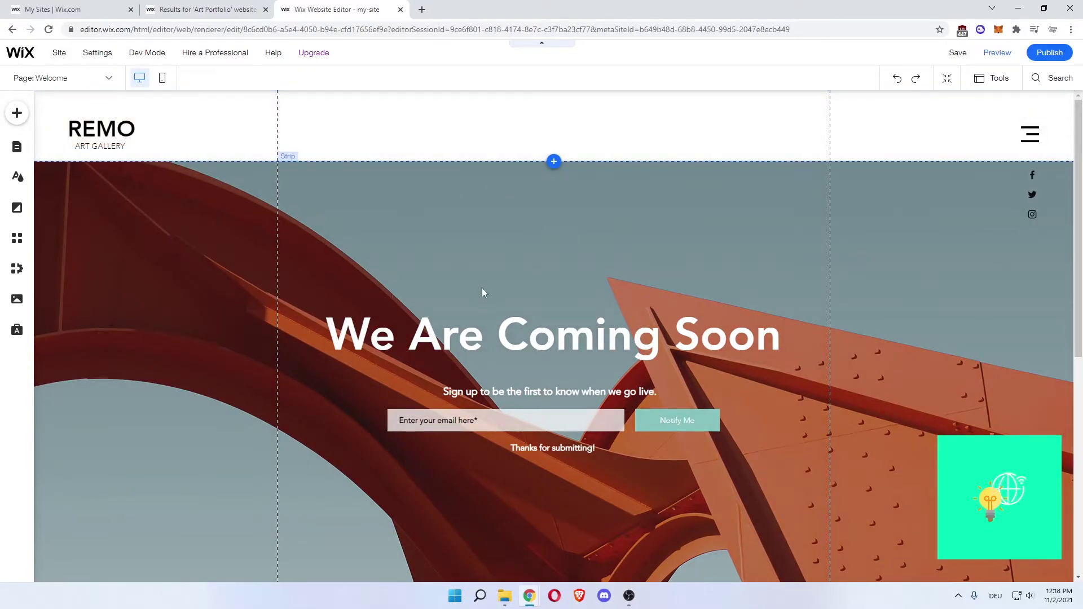
- Replace the 'We Are Coming Soon' heading text with the artist's name plus 'Art Portfolio'
left_click(452, 343)
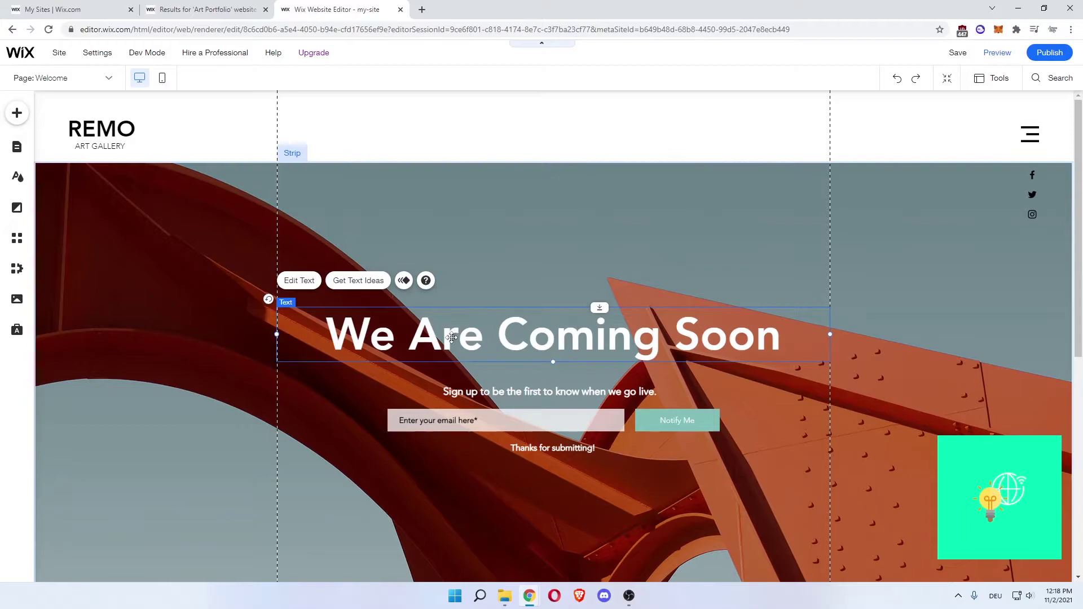
double_click(440, 332)
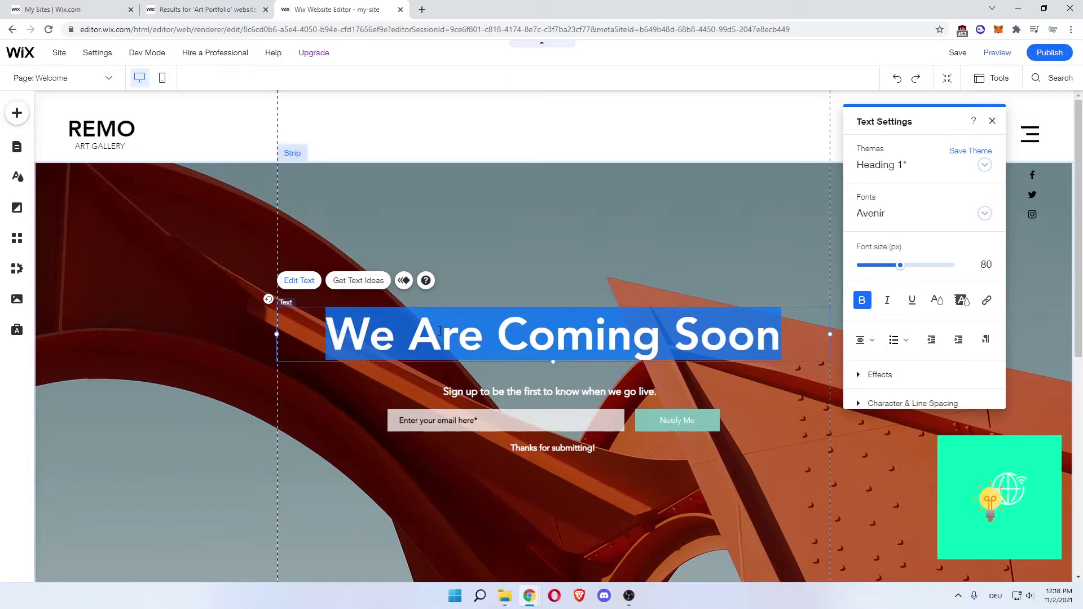
type("Lisaa")
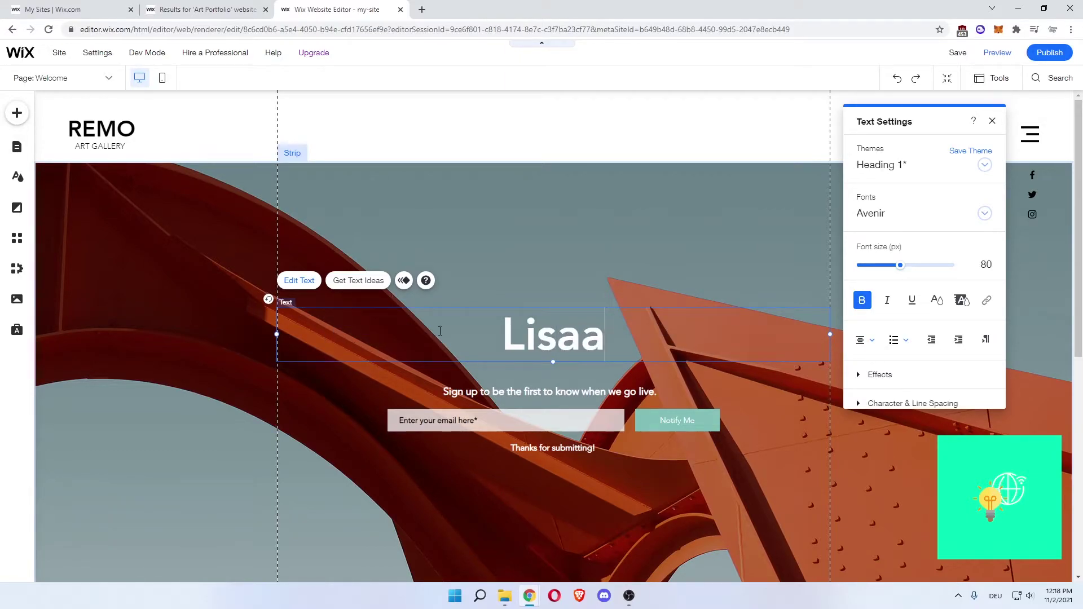
key("BackSpace")
type("'s ")
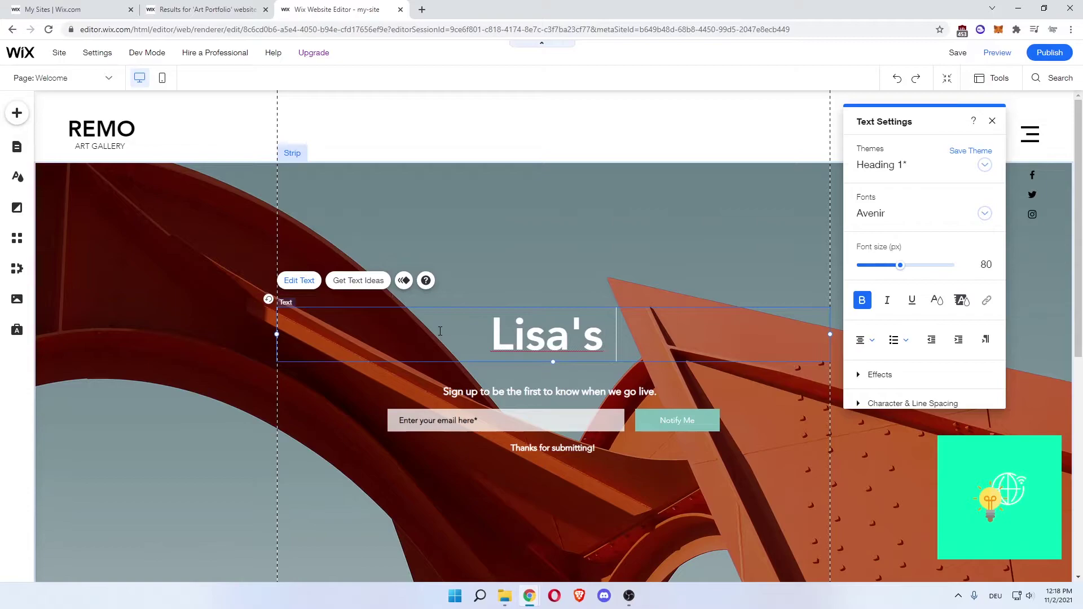
type("Art ")
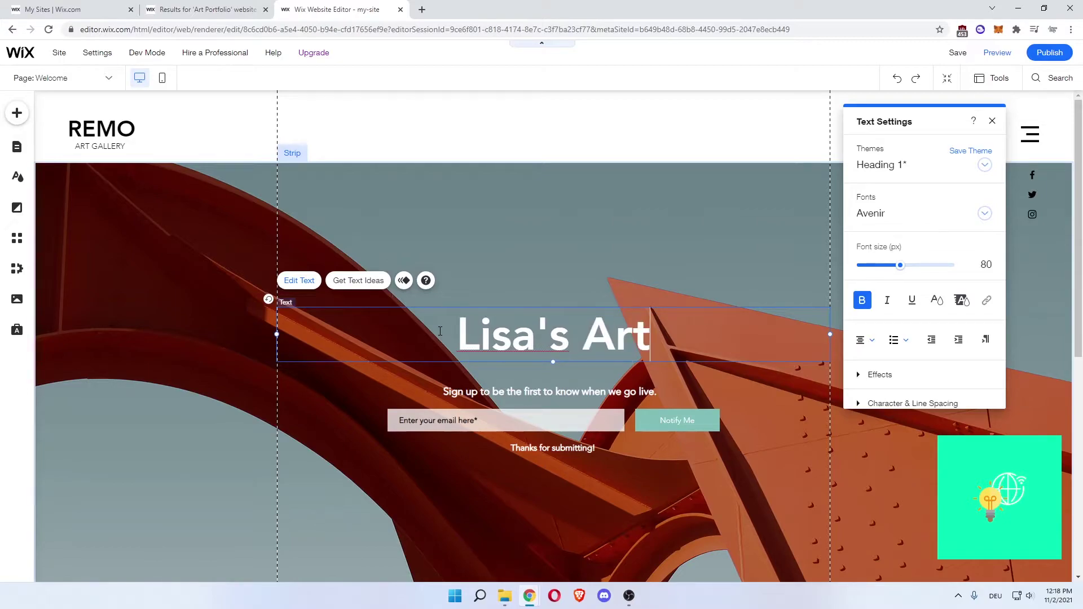
type("Portfolio")
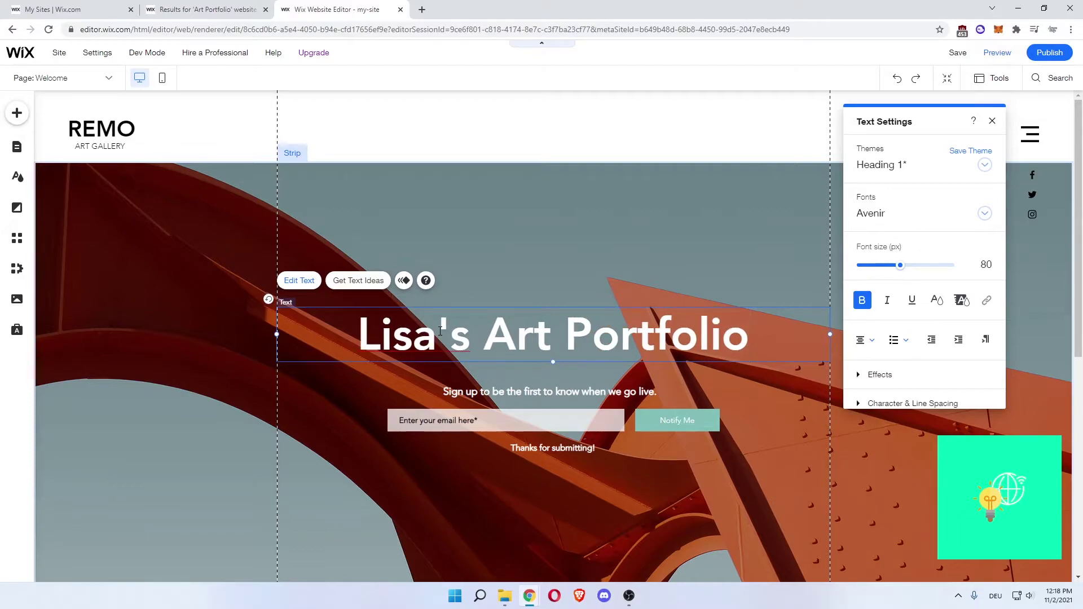
- Reselect the new portfolio heading and drag it higher in the strip
left_click(432, 151)
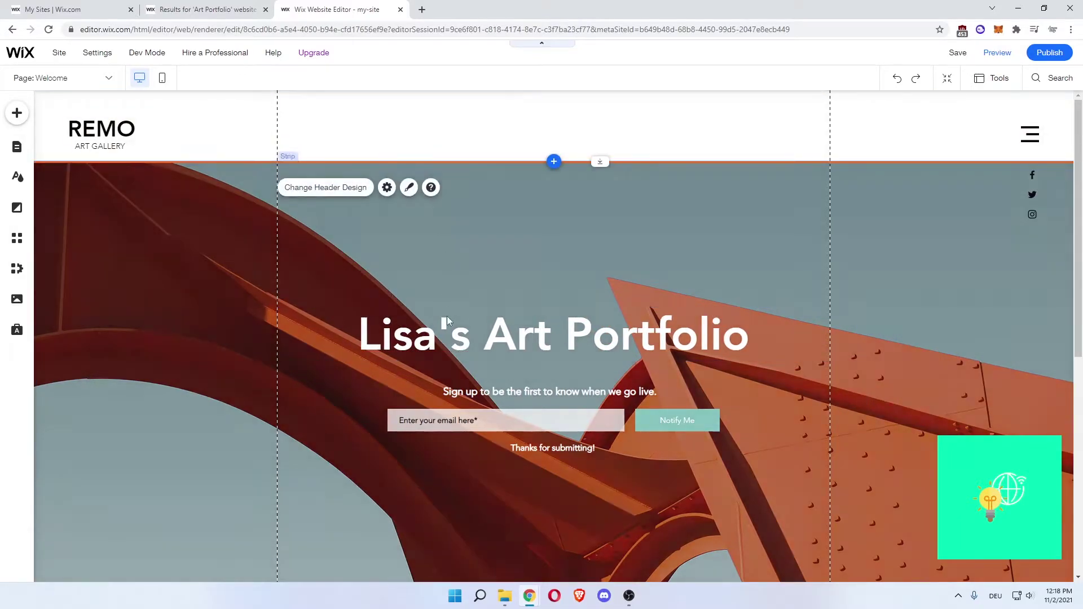
left_click(464, 345)
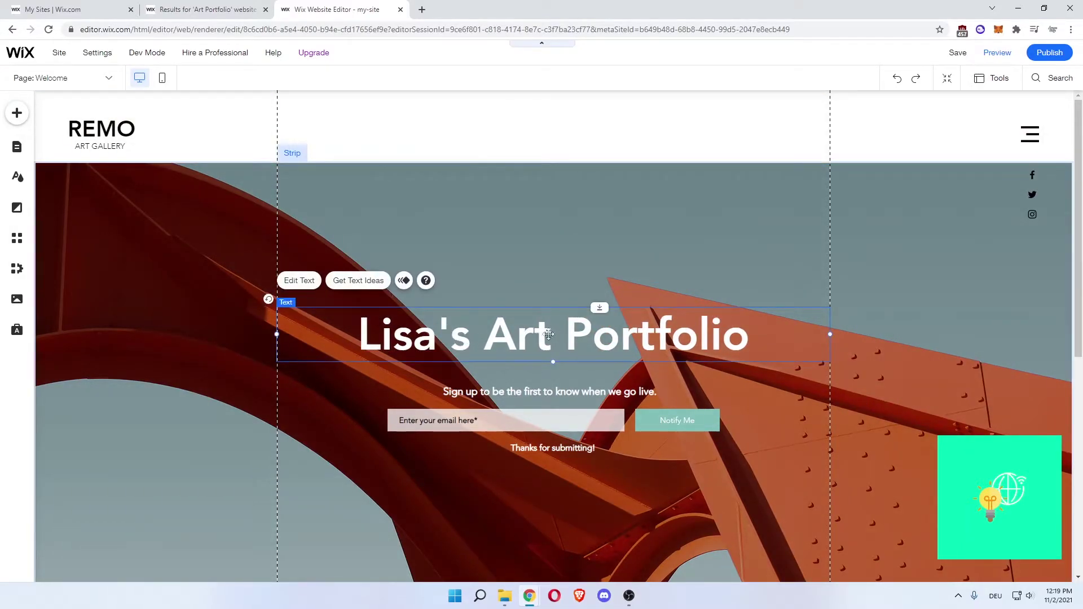
left_click_drag(541, 338, 543, 231)
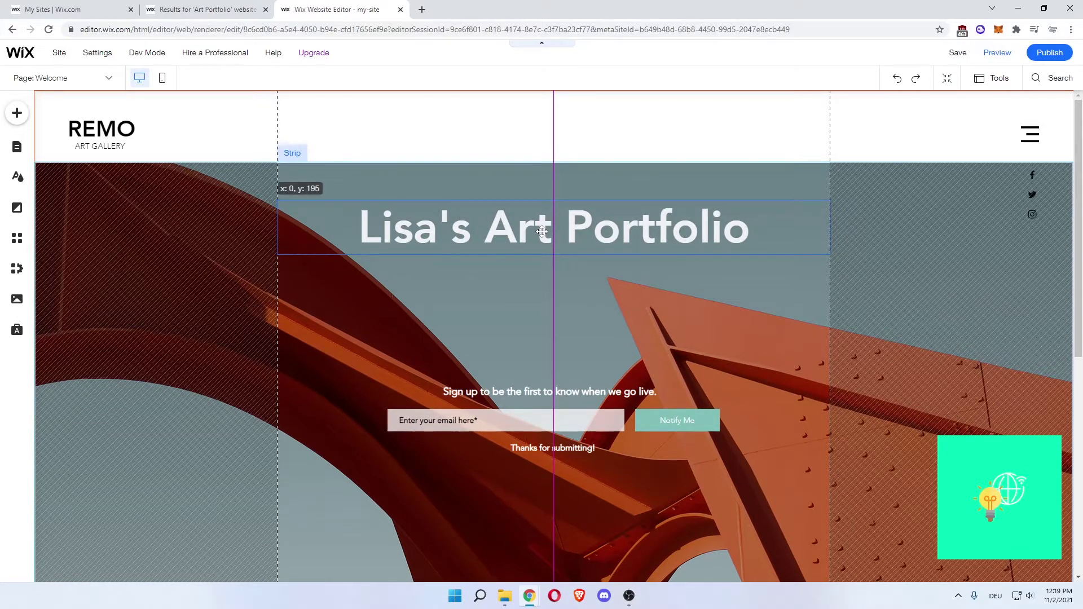
- Settle the portfolio heading near the top of the hero strip
left_click_drag(542, 232, 542, 232)
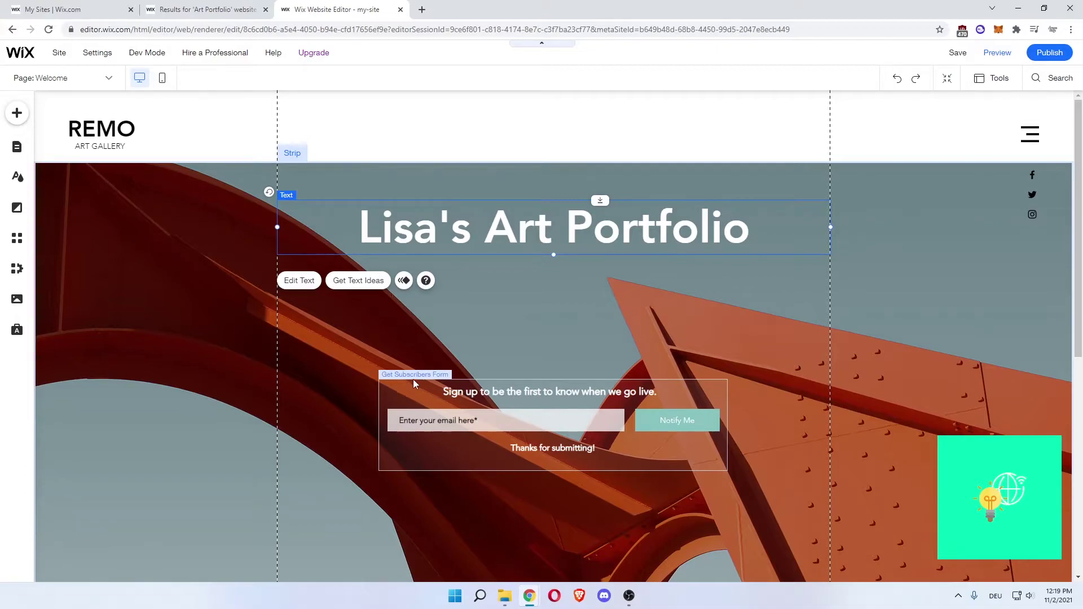
scroll(563, 323, "down", 1)
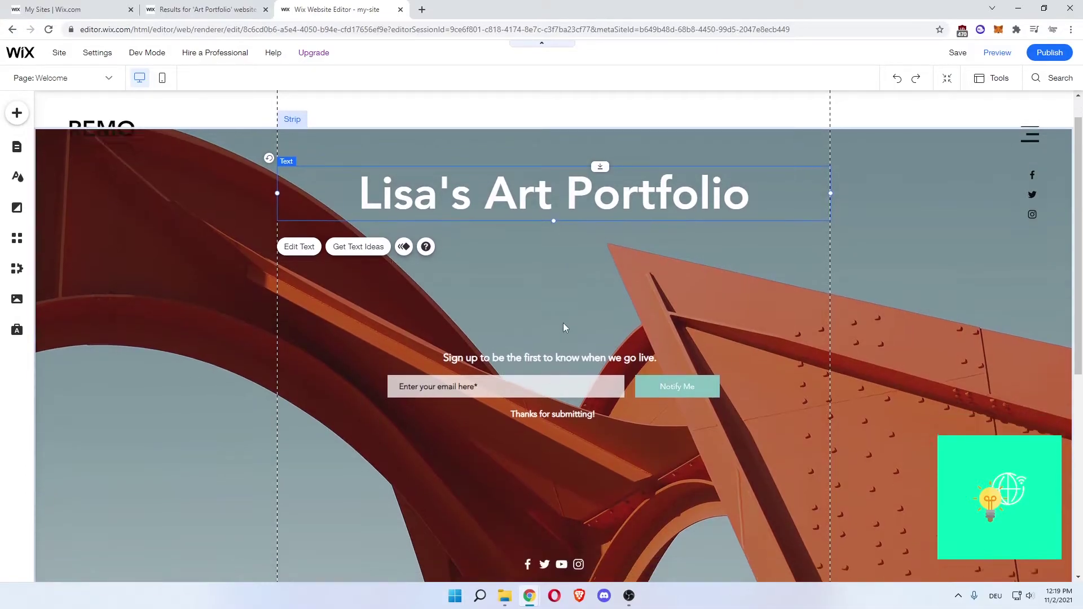
scroll(564, 327, "down", 5)
- Drag the social icons bar and the subscribe form further down the page
left_click_drag(552, 194, 544, 300)
left_click_drag(548, 372, 551, 470)
left_click_drag(555, 302, 551, 392)
left_click_drag(558, 350, 558, 351)
scroll(552, 267, "up", 4)
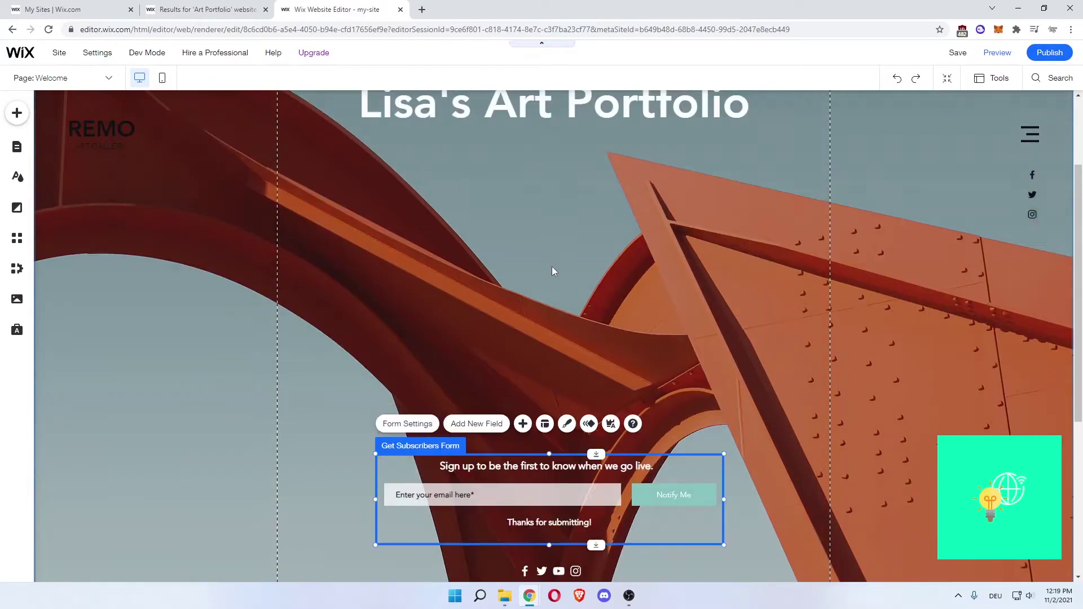
scroll(539, 307, "down", 1)
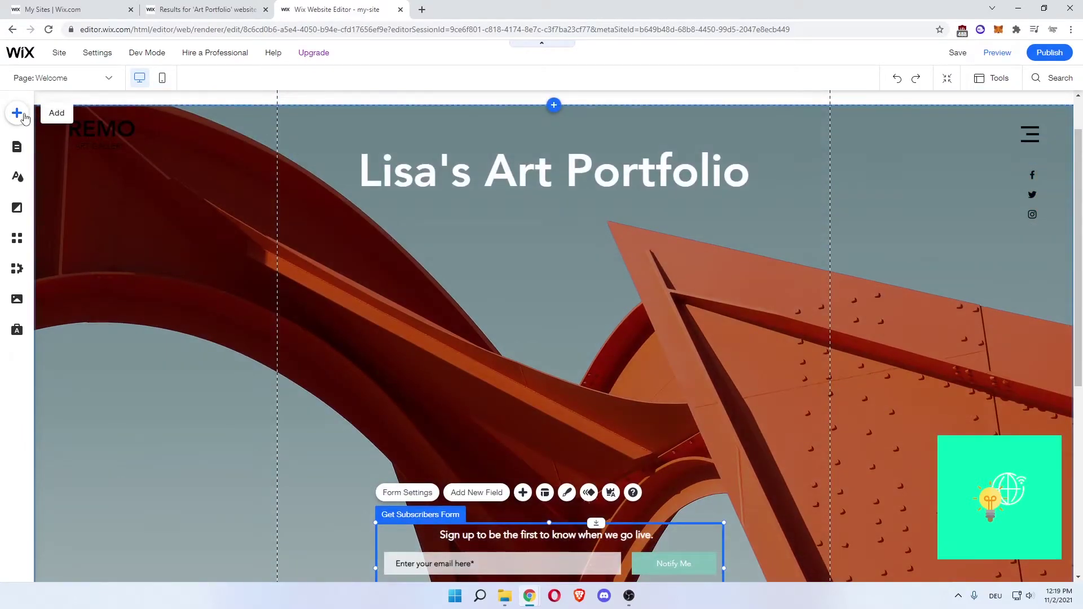
- Add the free Wix 'Taking a Photo' stock image from Image Collections
left_click(18, 116)
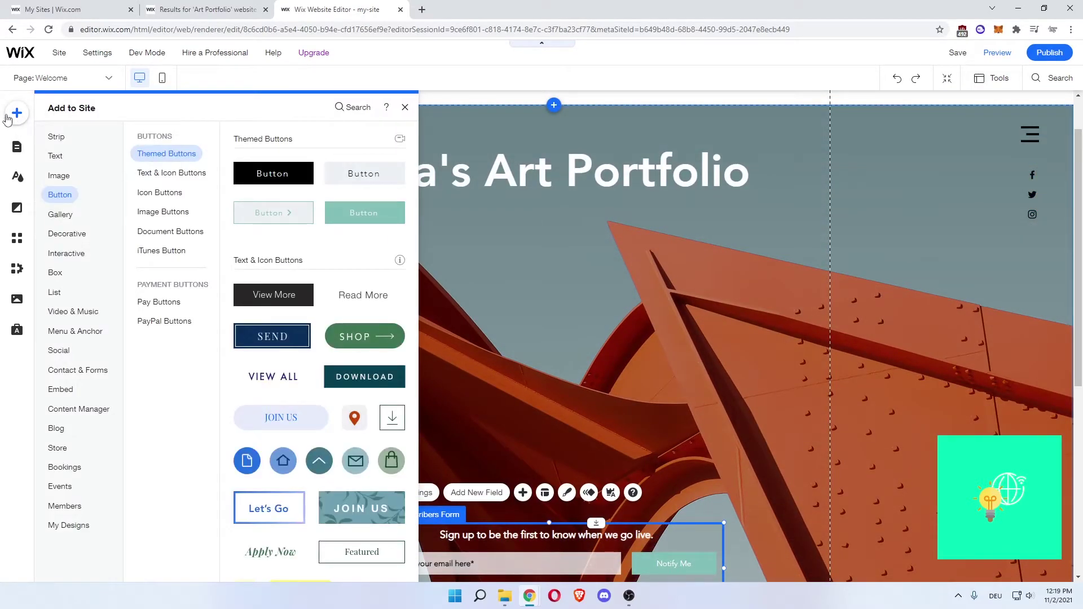
left_click(59, 179)
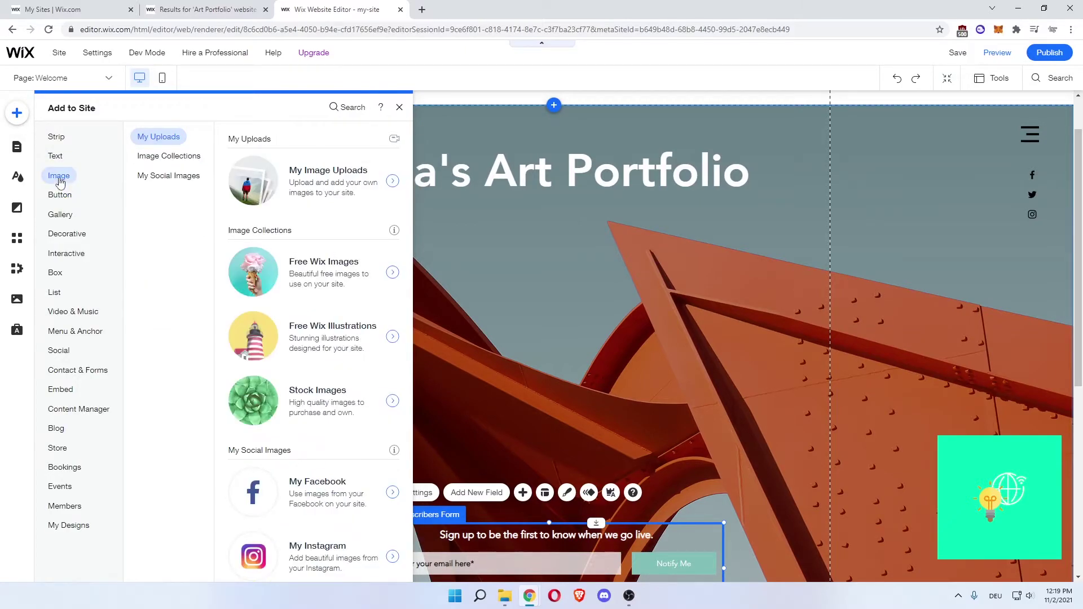
left_click(160, 156)
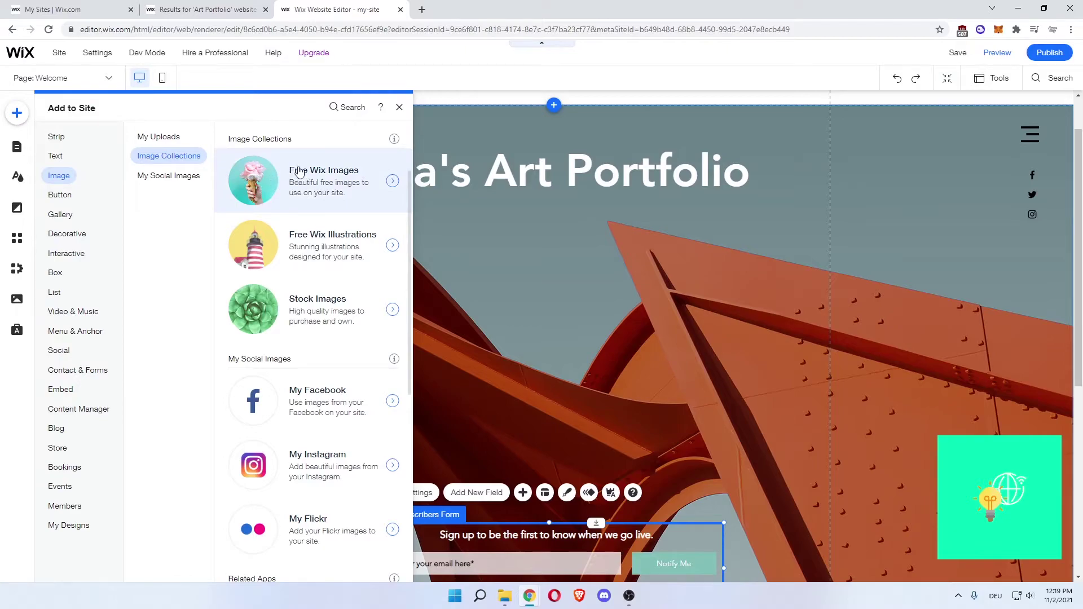
left_click(305, 191)
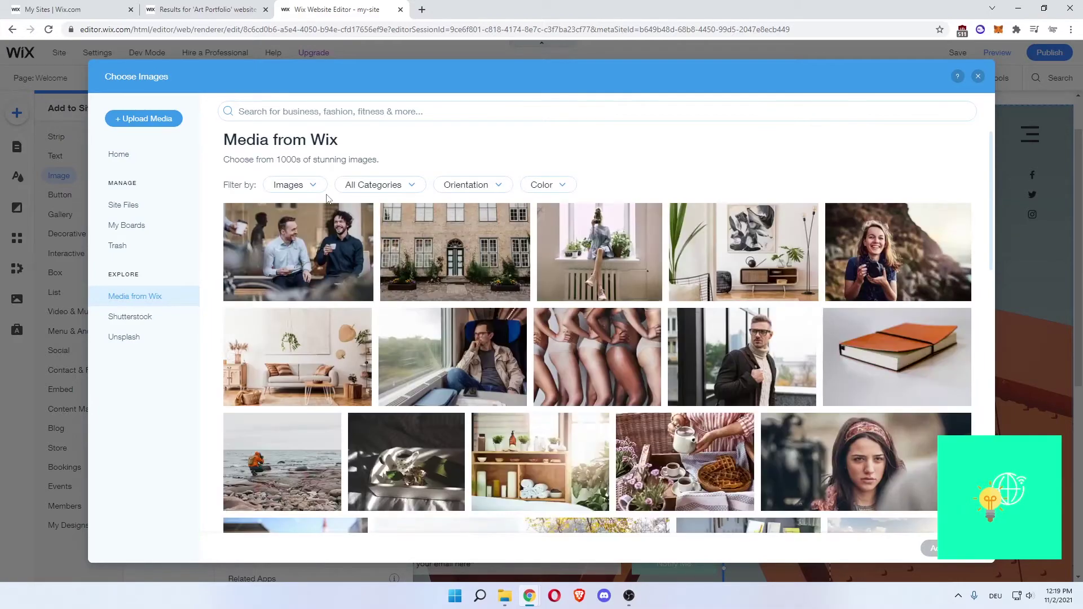
left_click(449, 334)
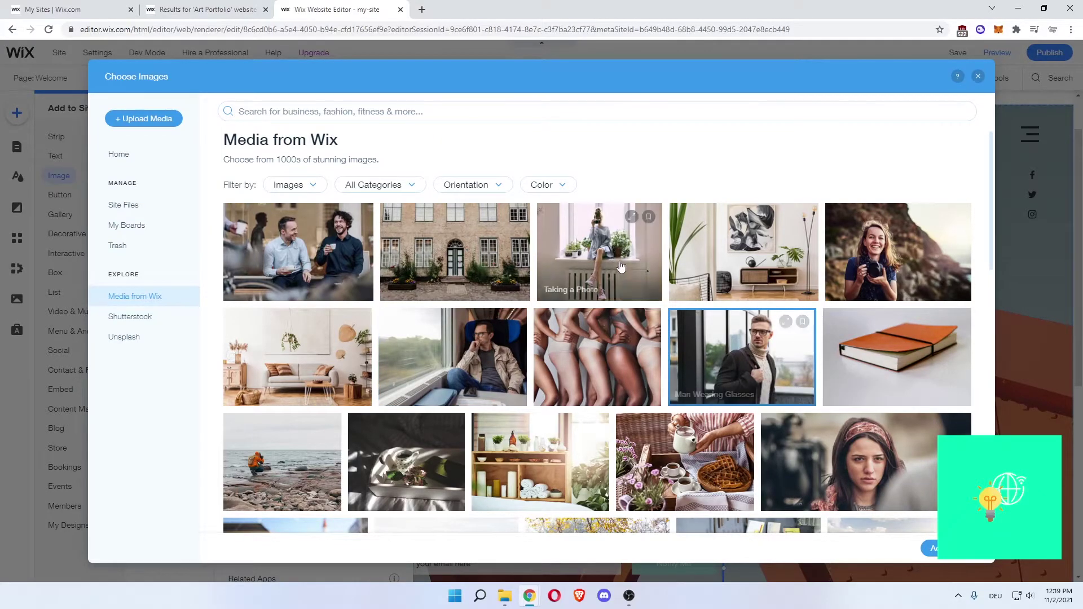
left_click(598, 254)
left_click(930, 549)
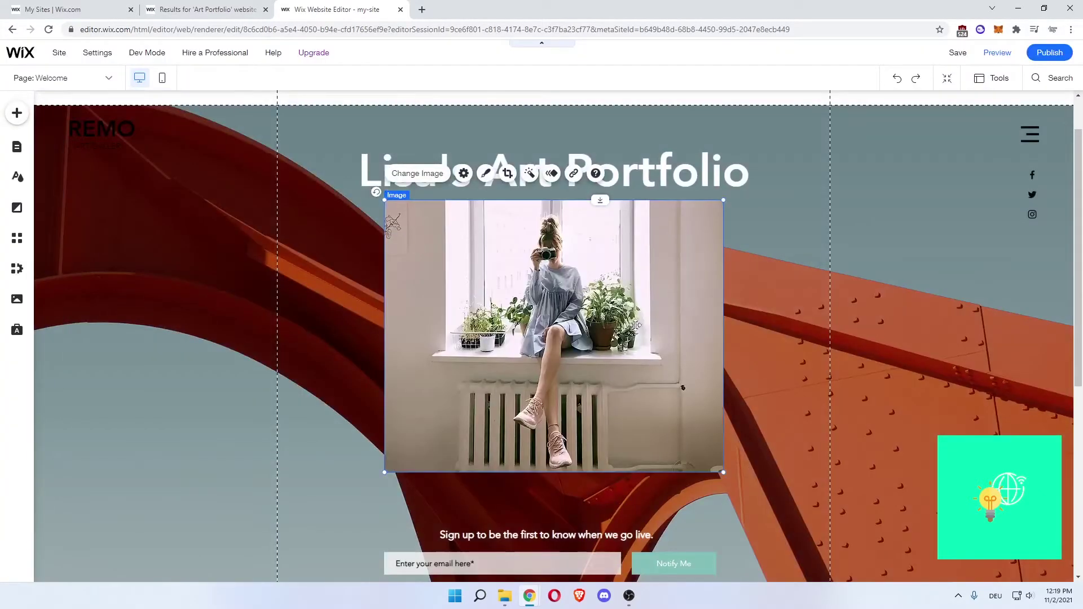
- Centre the photo just below the portfolio title and deselect it
mouse_move(560, 296)
left_mouse_down()
mouse_move(554, 308)
mouse_move(549, 300)
mouse_move(561, 312)
left_mouse_up()
left_click(856, 314)
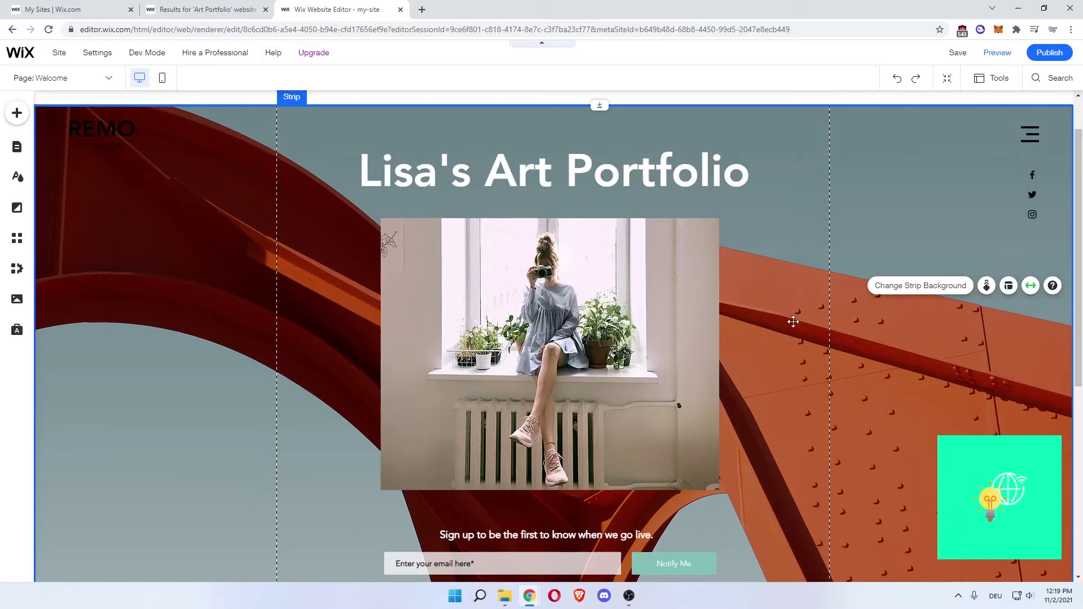
scroll(338, 263, "down", 2)
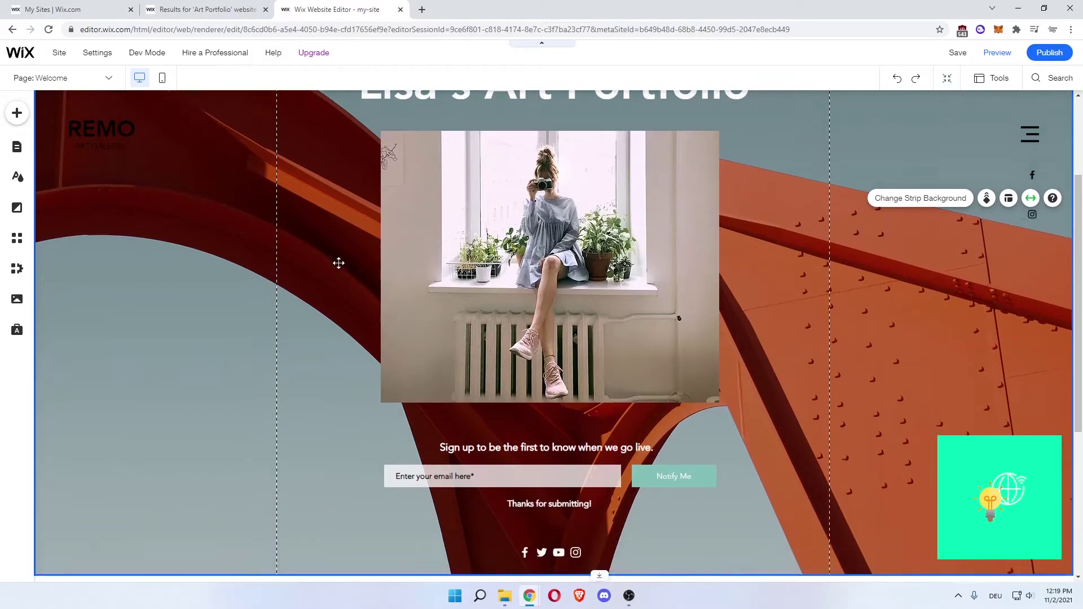
scroll(338, 263, "up", 3)
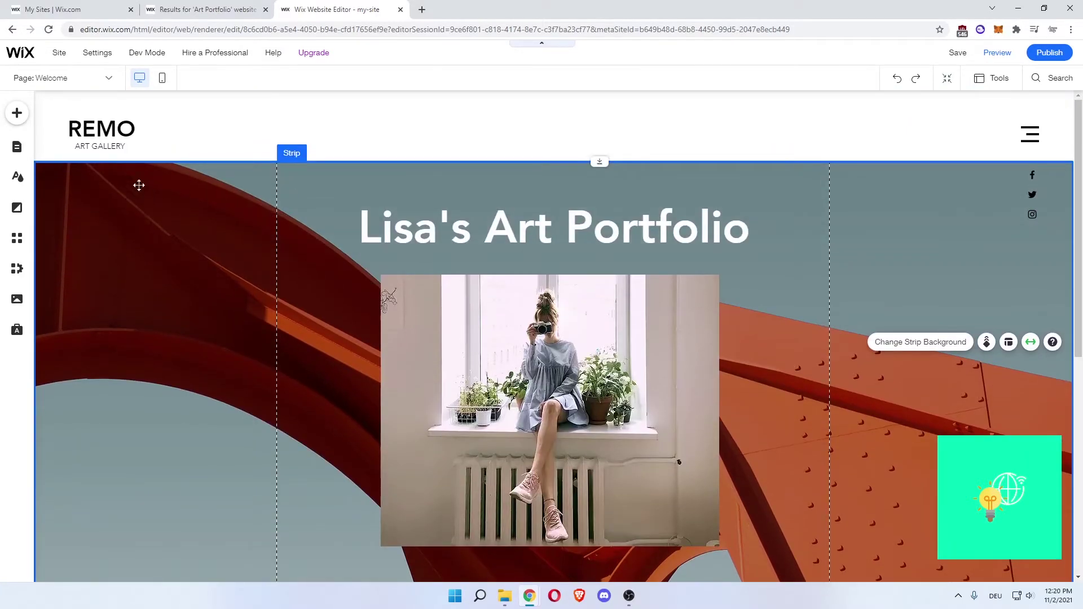
- From Menus & Pages, add a new page using the Basic projects template
left_click(17, 148)
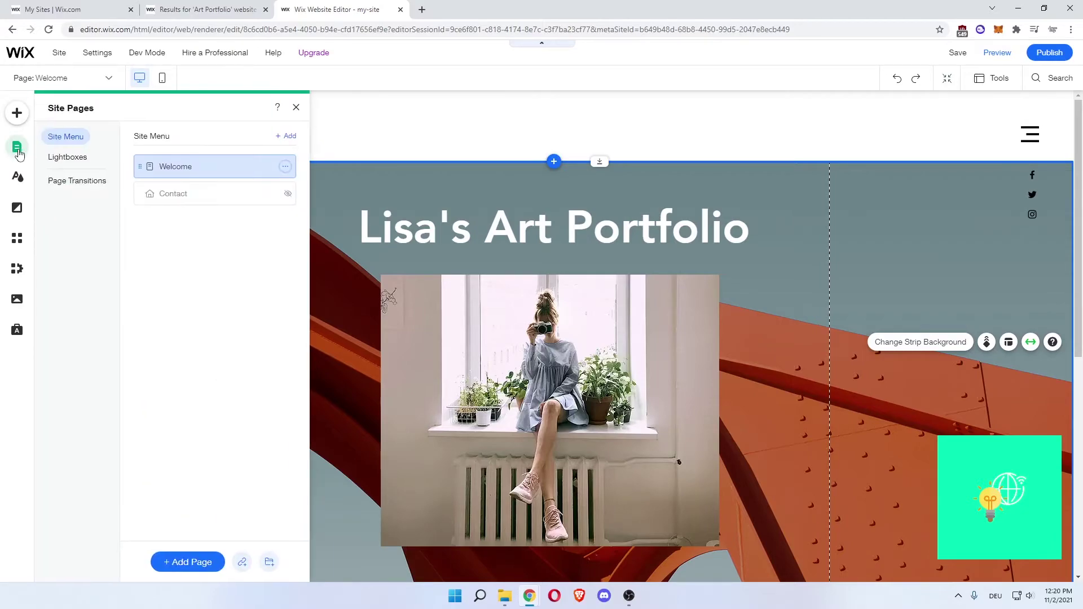
left_click(198, 563)
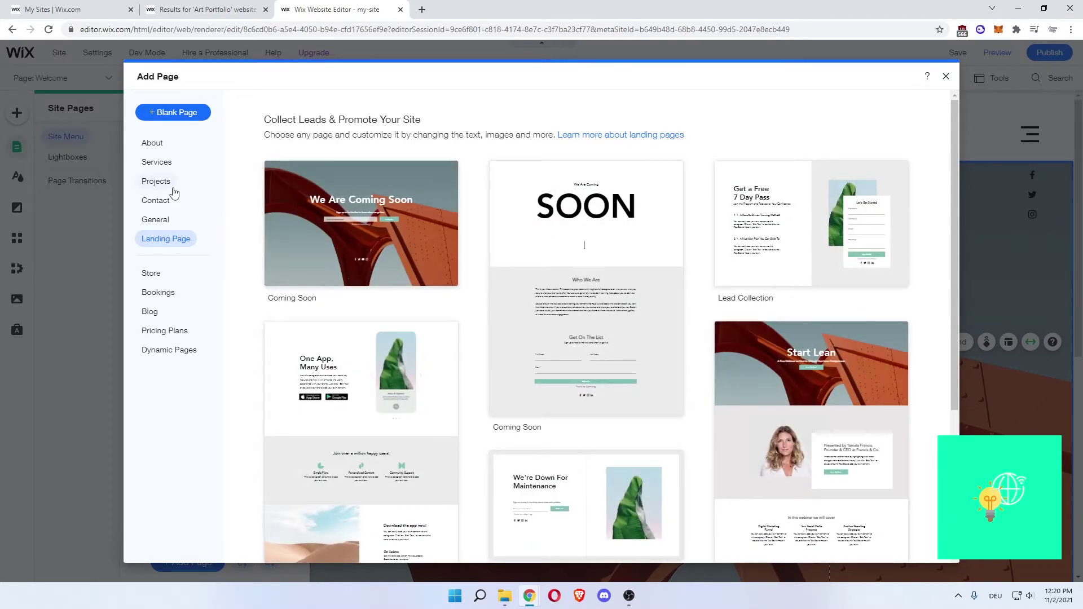
left_click(166, 162)
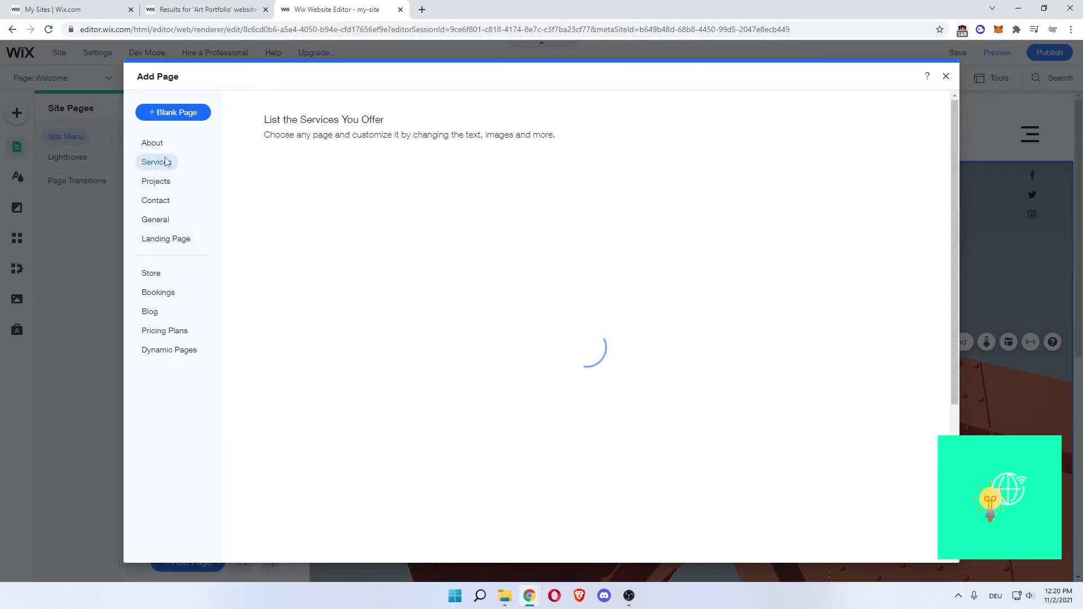
left_click(156, 184)
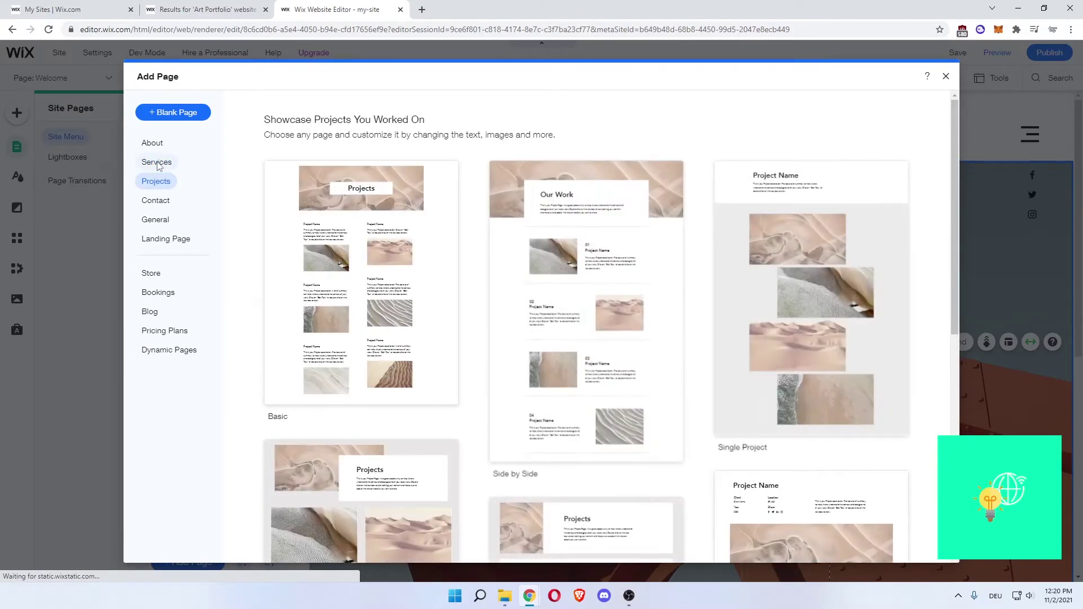
mouse_move(379, 229)
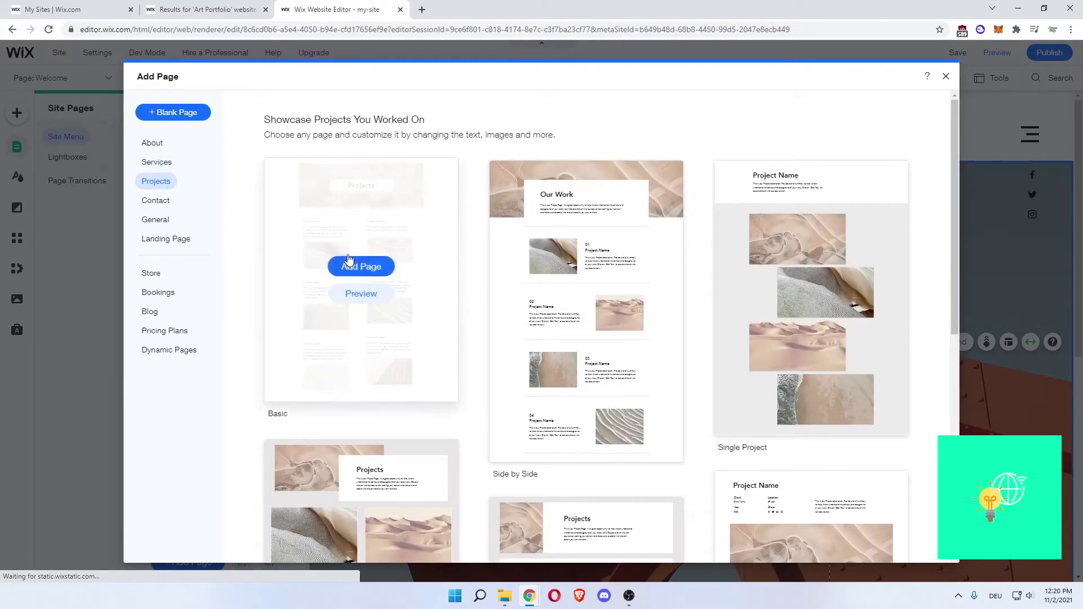
left_click(361, 265)
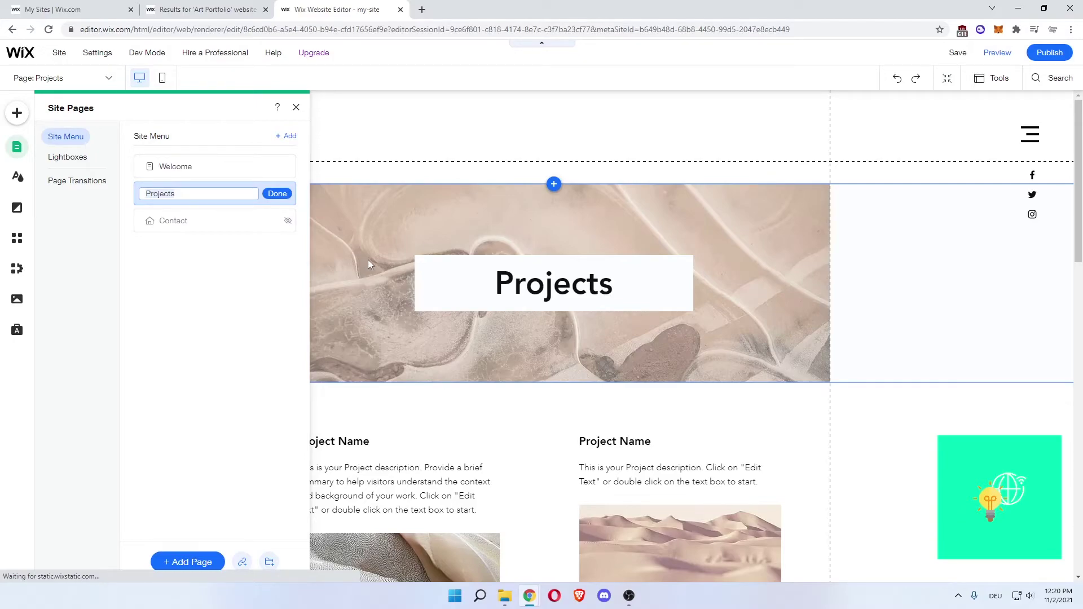
- Name the new page 'My Art' and close the Site Pages panel
type("My Art")
left_click(280, 196)
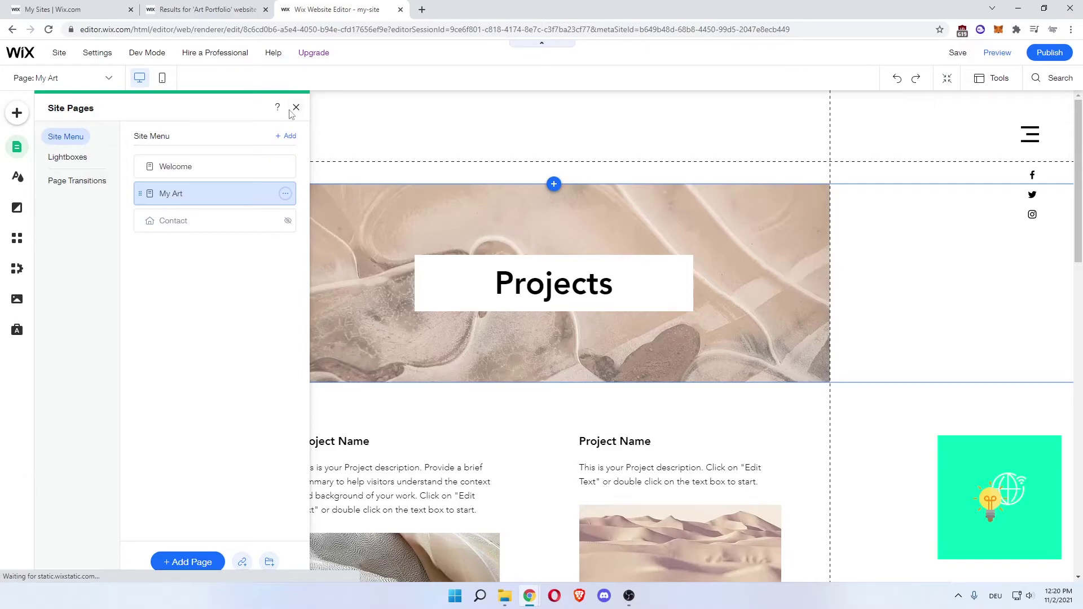
left_click(295, 108)
- Retype the page's Projects heading as 'My Art' and look over the project grid
left_click(537, 277)
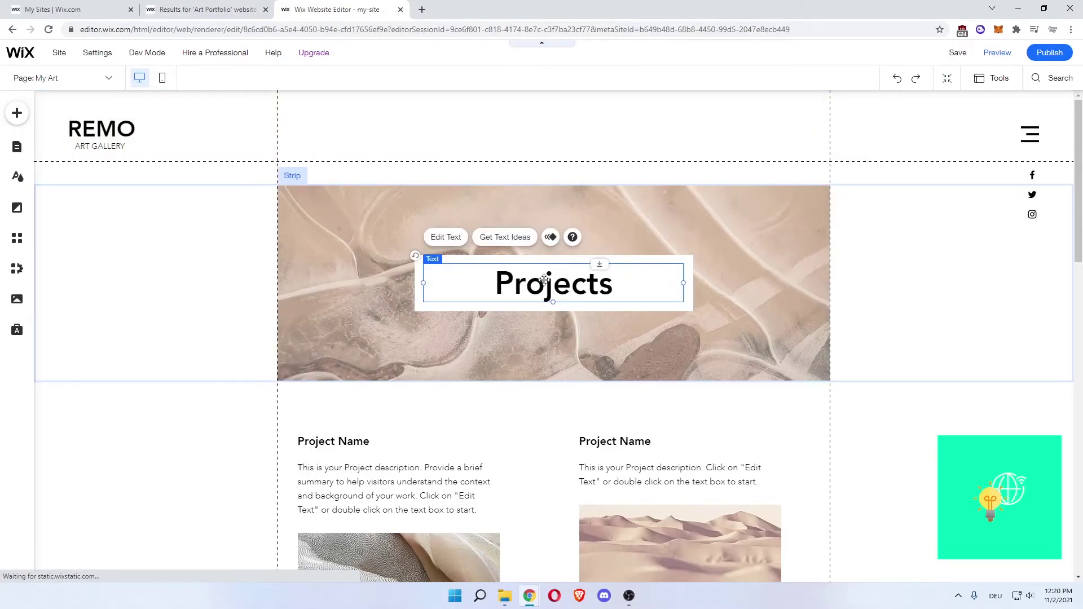
double_click(545, 279)
type("My")
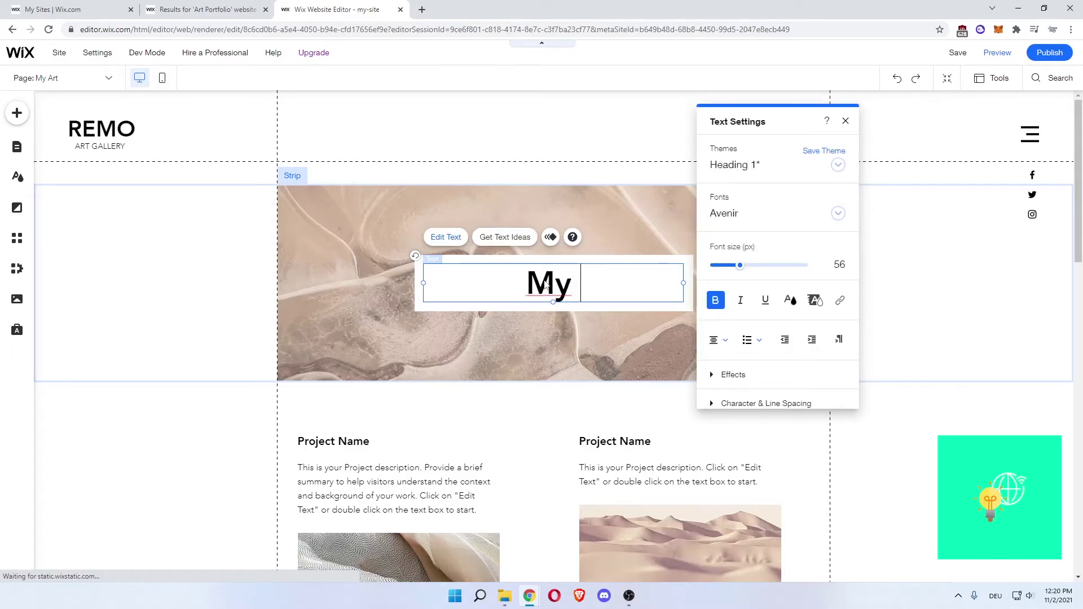
type(" Art")
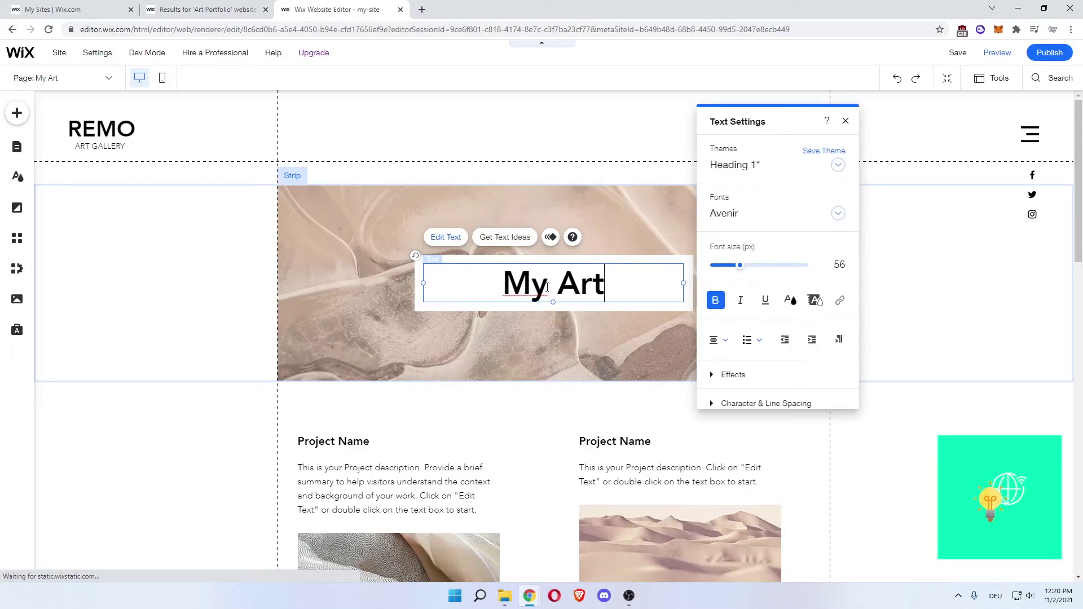
left_click(541, 155)
scroll(641, 302, "down", 4)
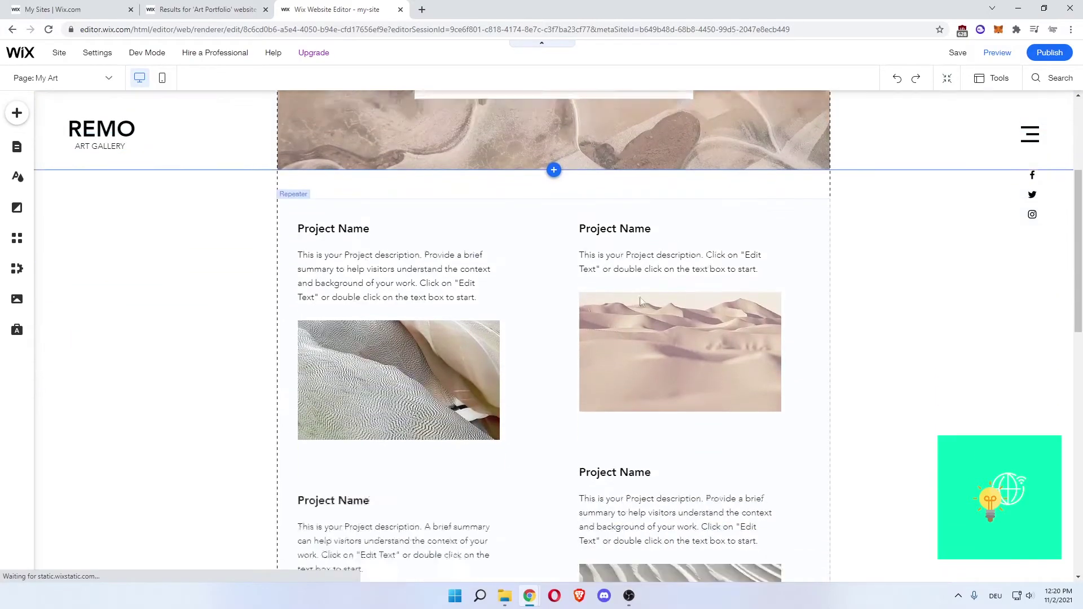
left_click(381, 347)
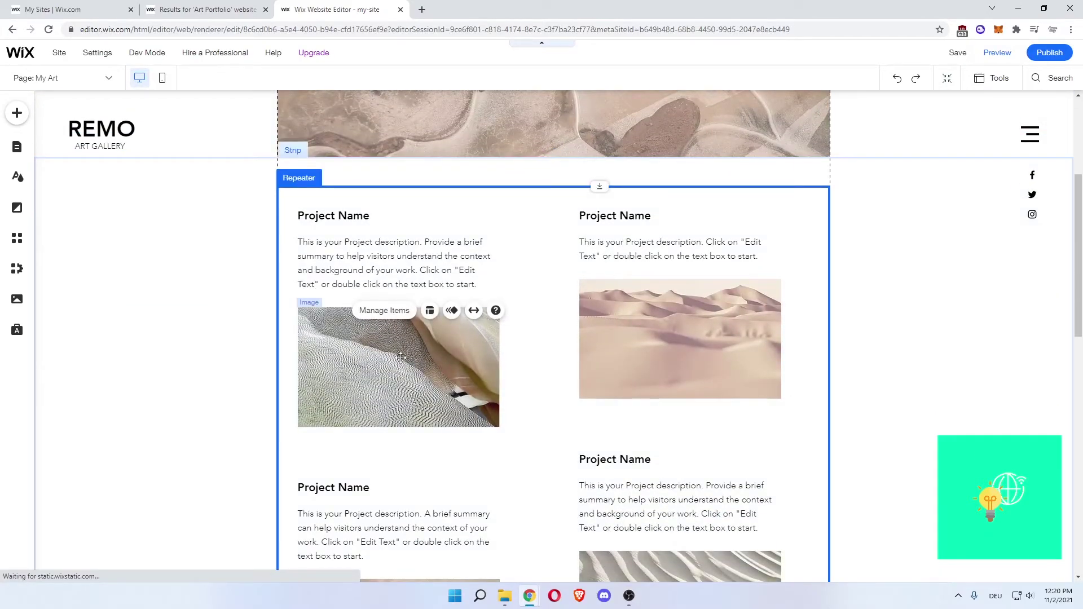
scroll(926, 340, "down", 1)
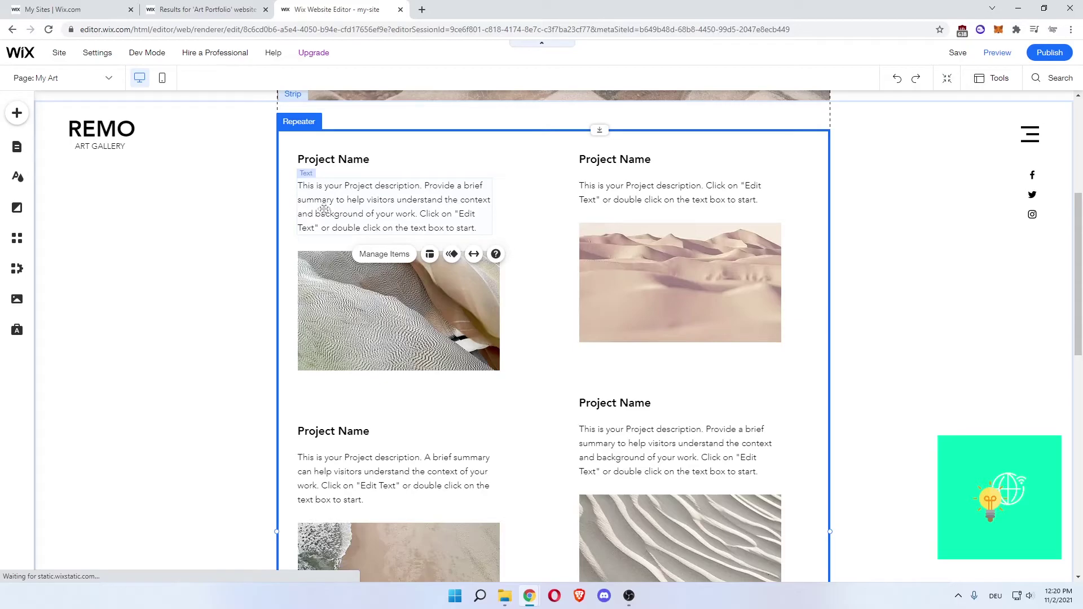
scroll(545, 232, "down", 5)
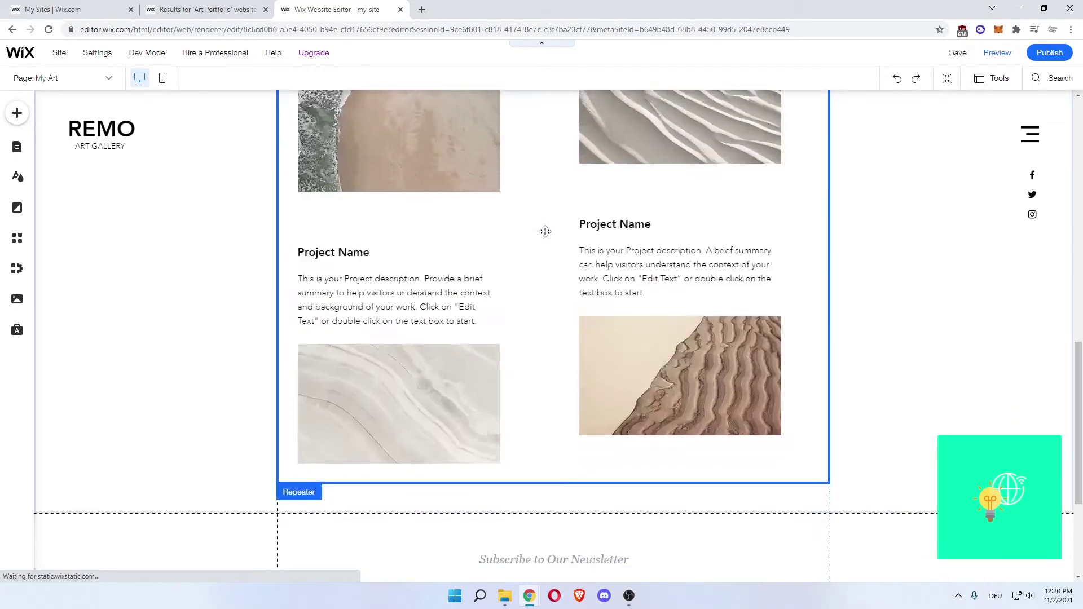
scroll(545, 231, "up", 7)
scroll(545, 231, "up", 3)
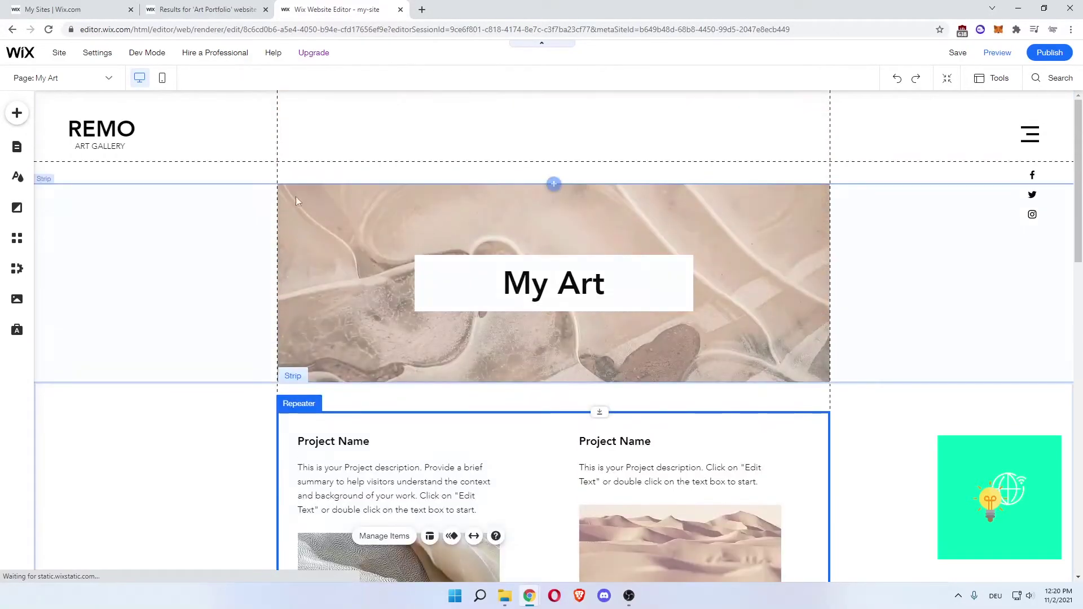
left_click(102, 138)
left_click(97, 175)
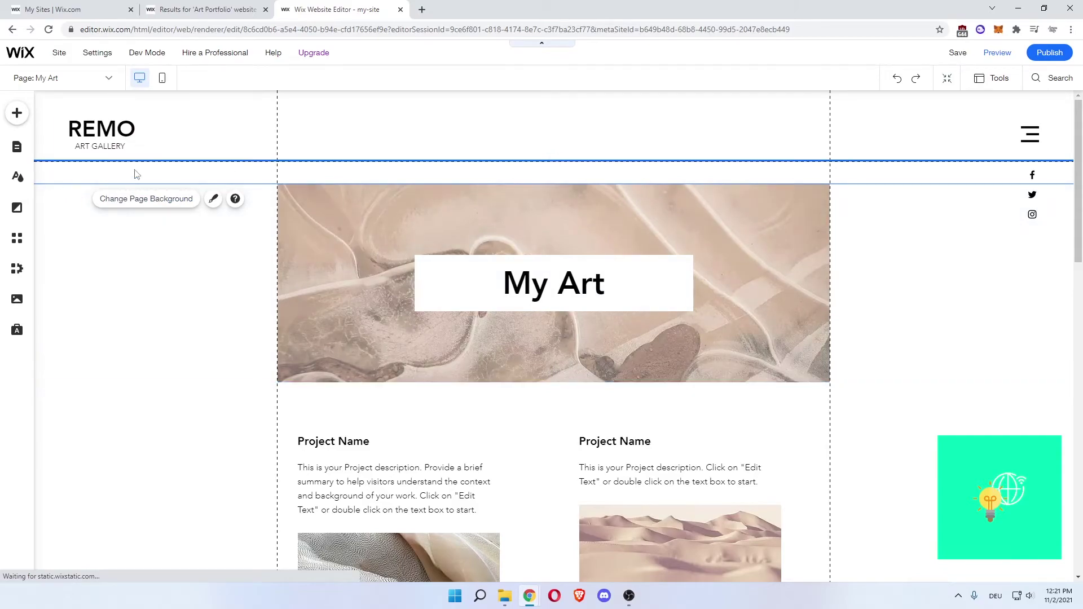
left_click(83, 80)
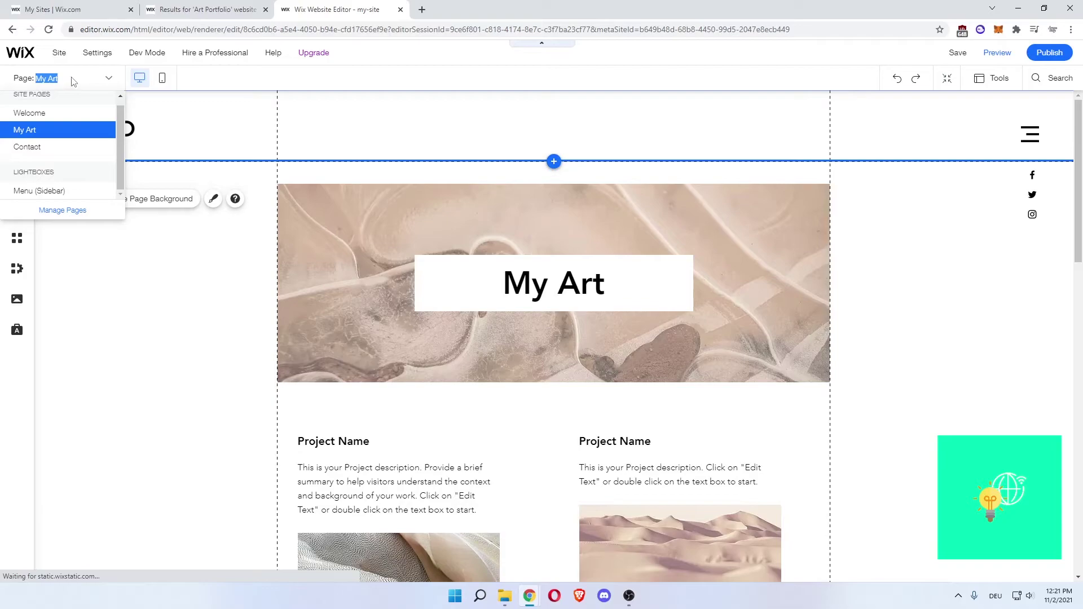
left_click(52, 113)
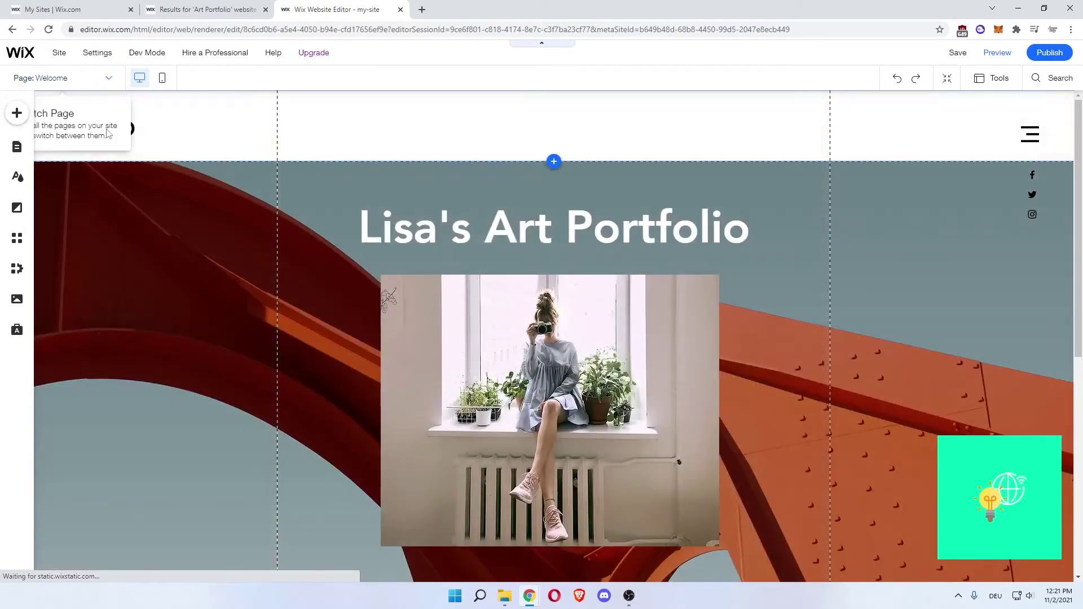
scroll(346, 225, "down", 3)
scroll(339, 243, "up", 3)
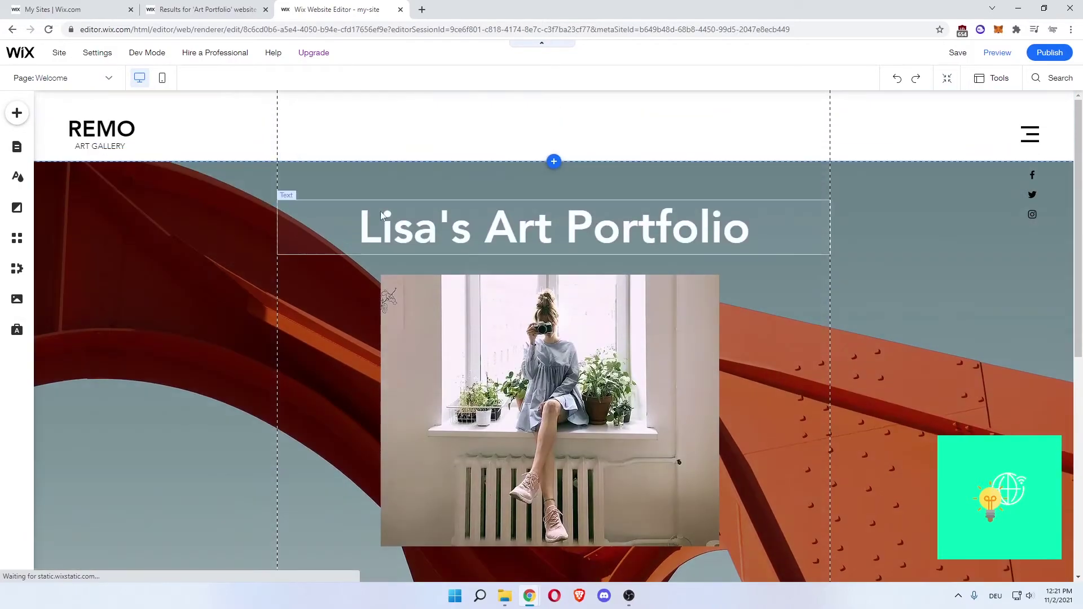
left_click(91, 83)
left_click(51, 136)
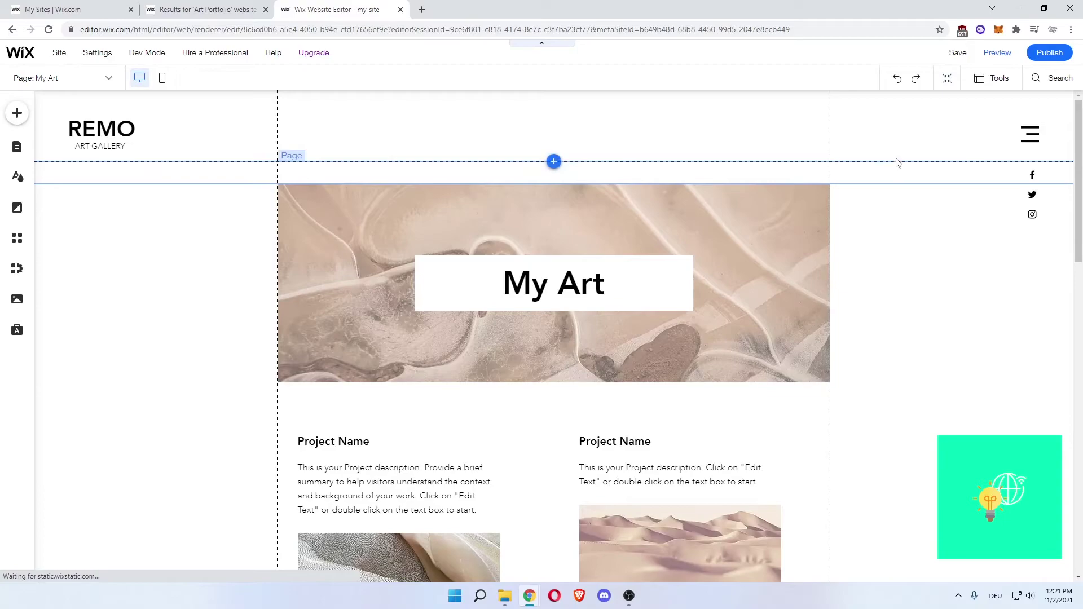
- Save the site under a custom web address in place of my-site
left_click(959, 53)
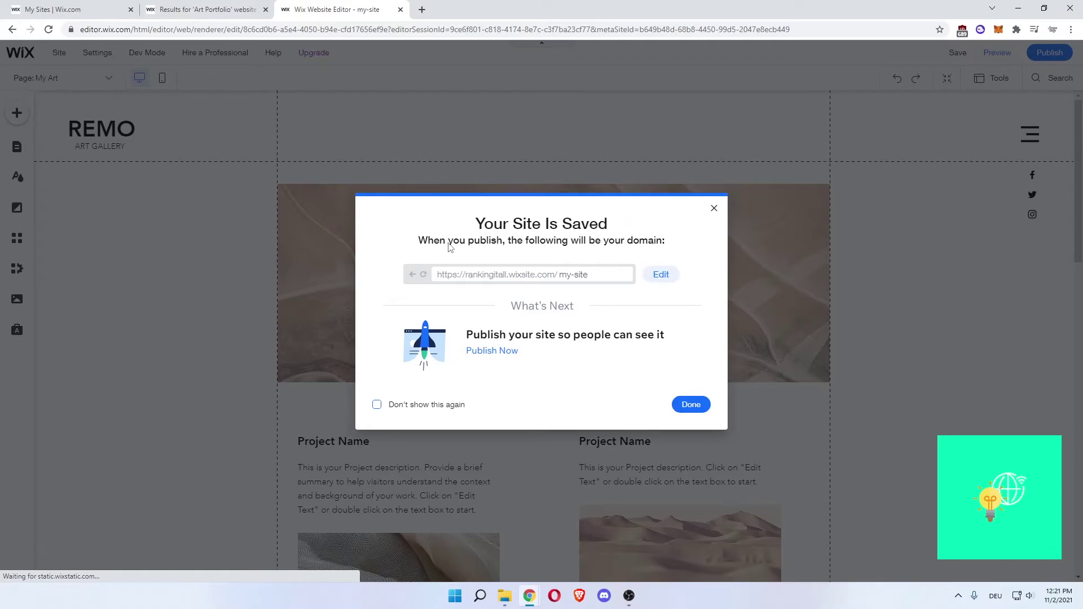
left_click(661, 275)
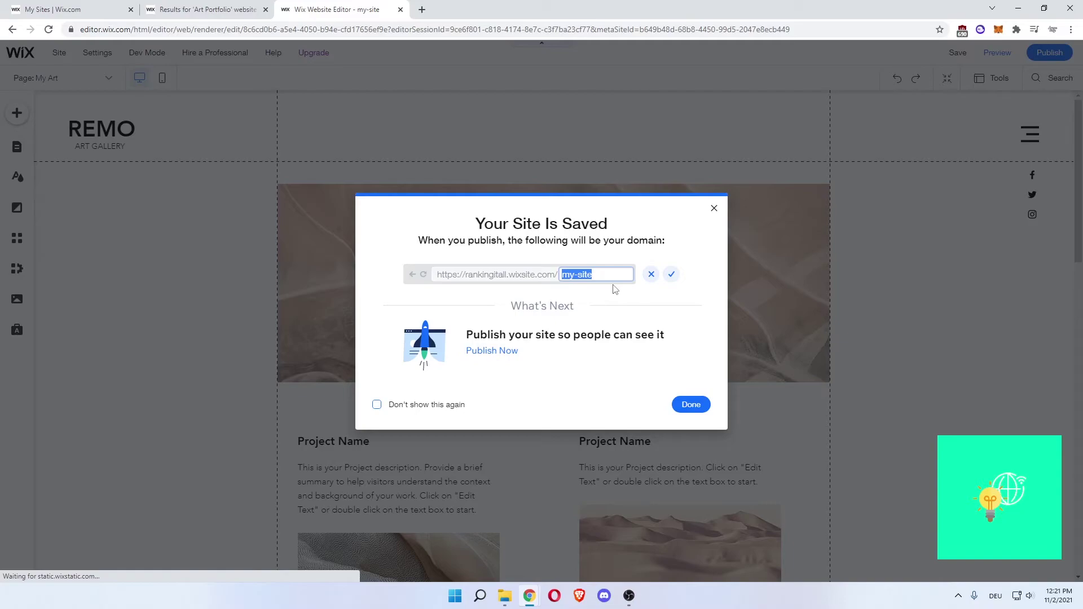
type("lisasartportfolio")
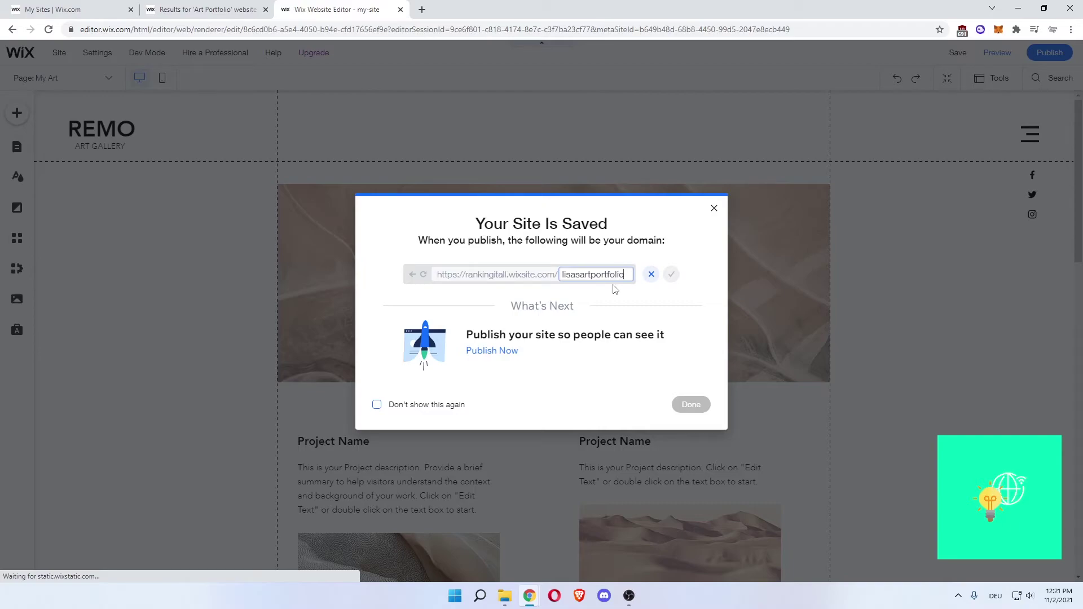
left_click(671, 275)
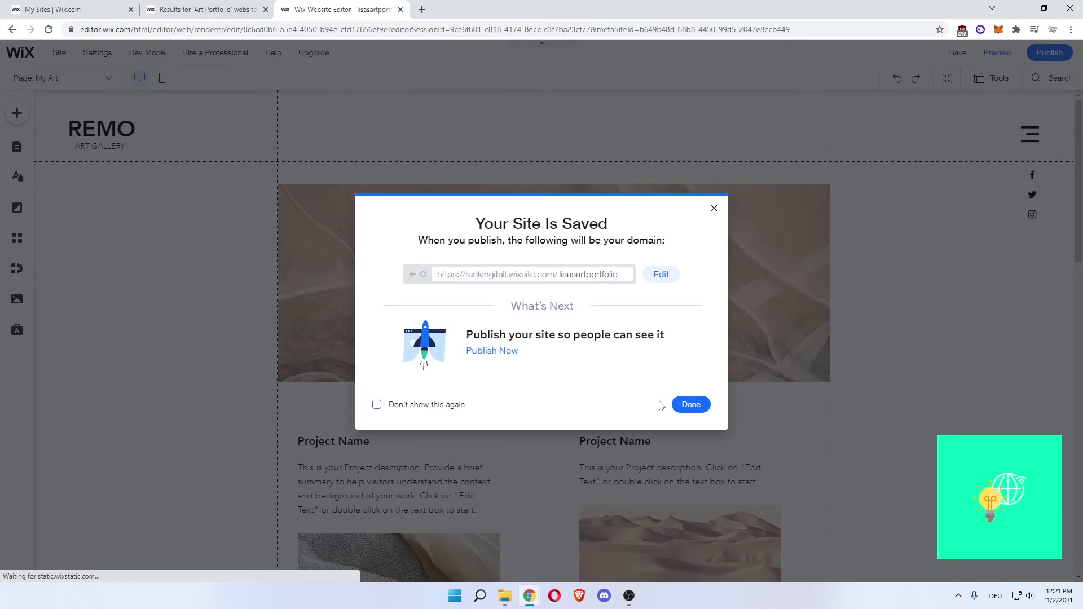
- Publish the site and open the live published version
left_click(691, 414)
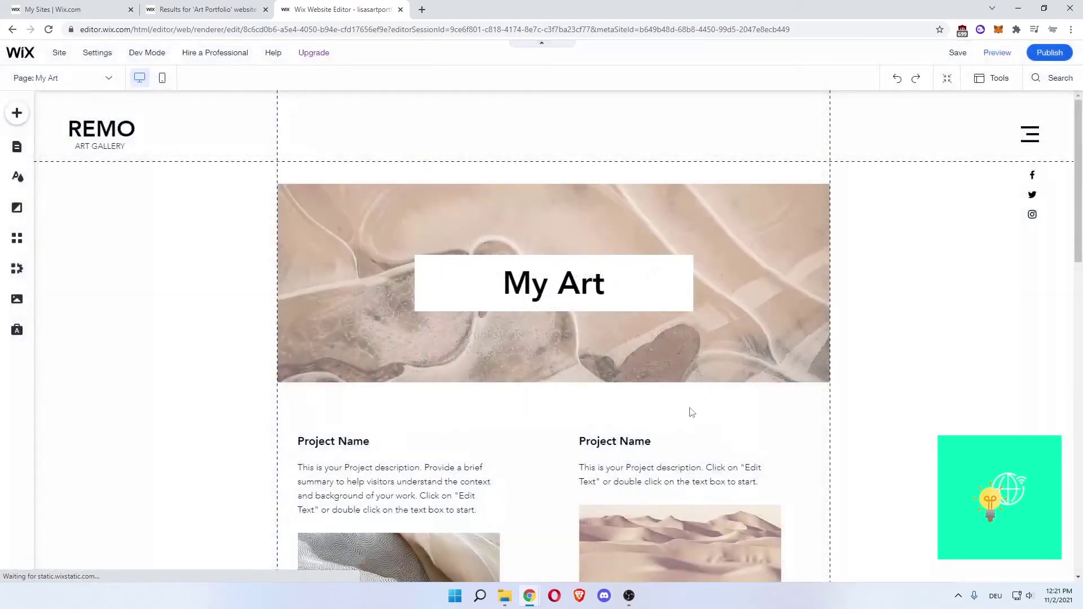
left_click(1051, 56)
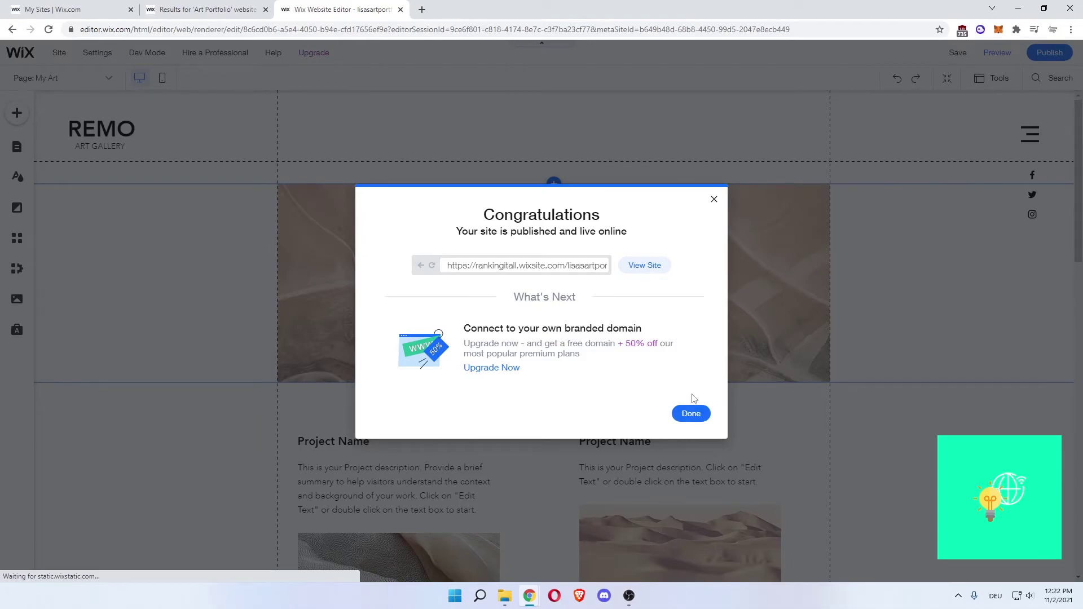
left_click(657, 266)
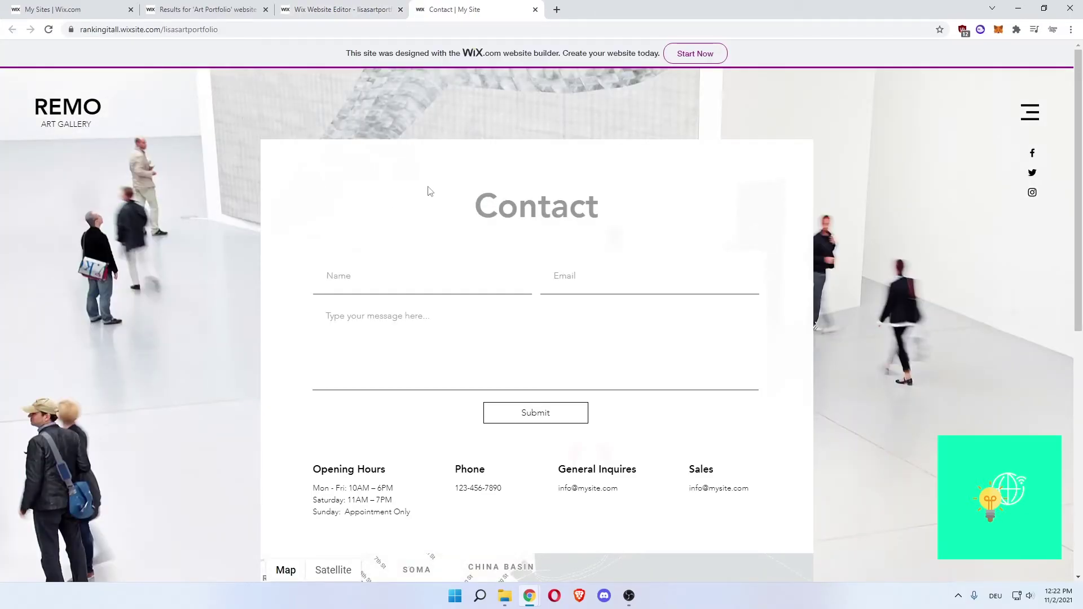
- On the live site, go to the Welcome page from the menu and scroll through it
scroll(623, 184, "down", 2)
scroll(623, 184, "up", 2)
left_click(1029, 116)
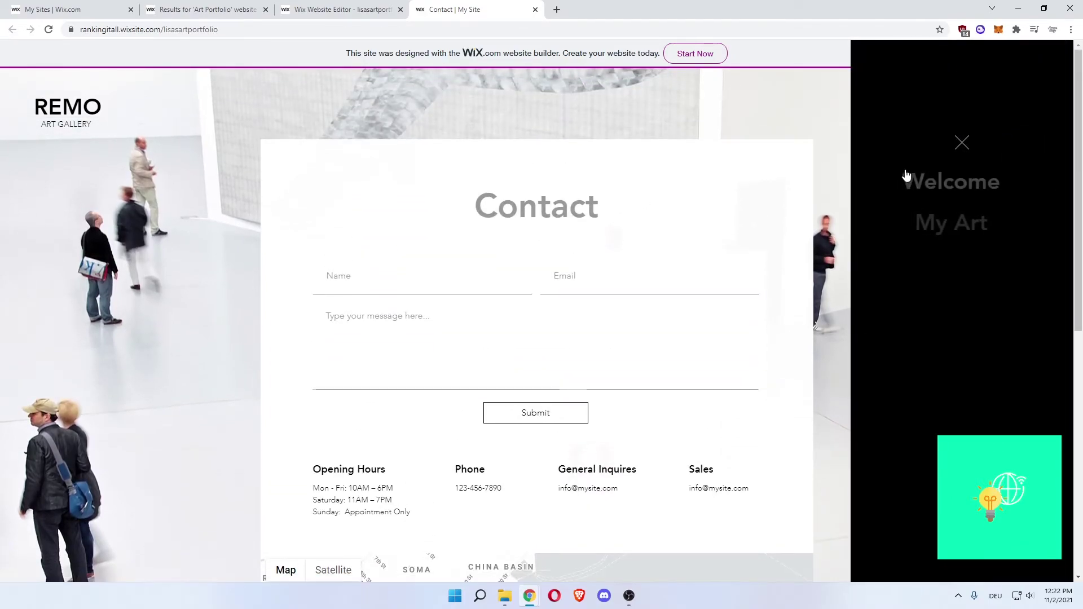
left_click(952, 182)
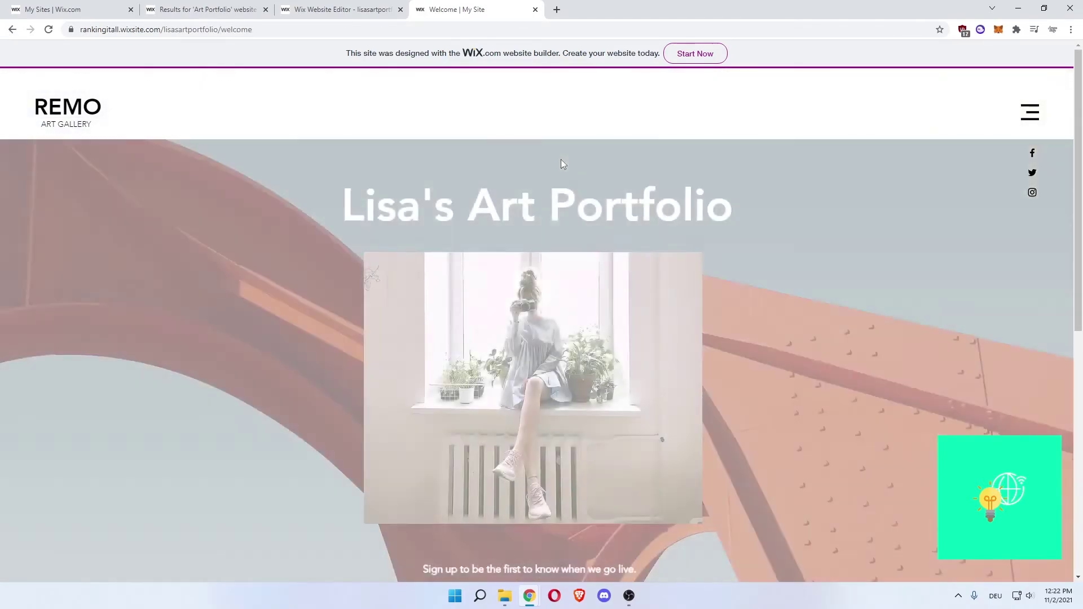
scroll(665, 210, "down", 4)
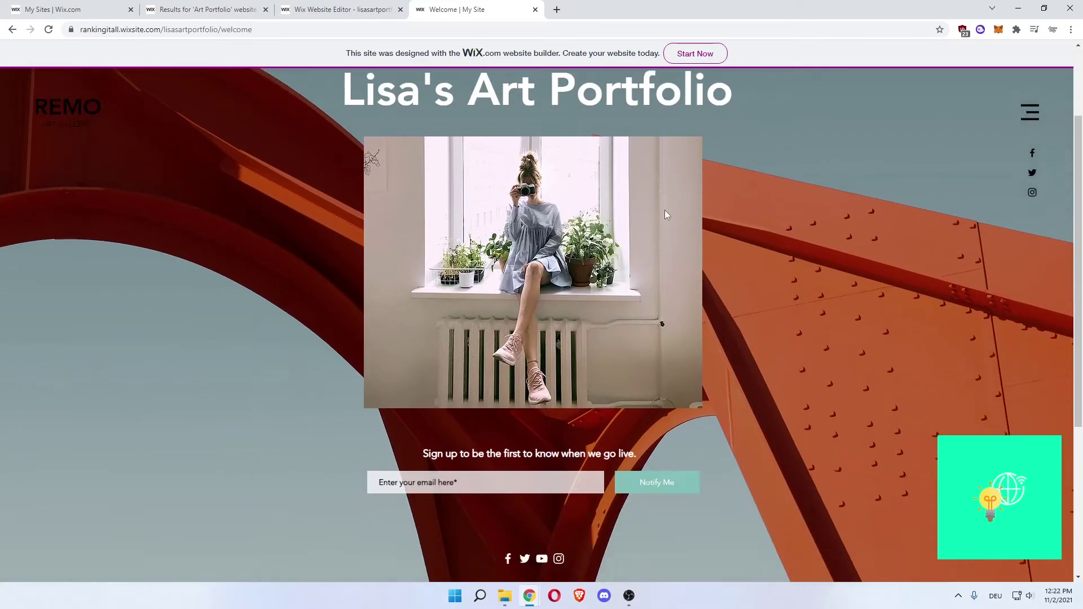
scroll(654, 238, "up", 3)
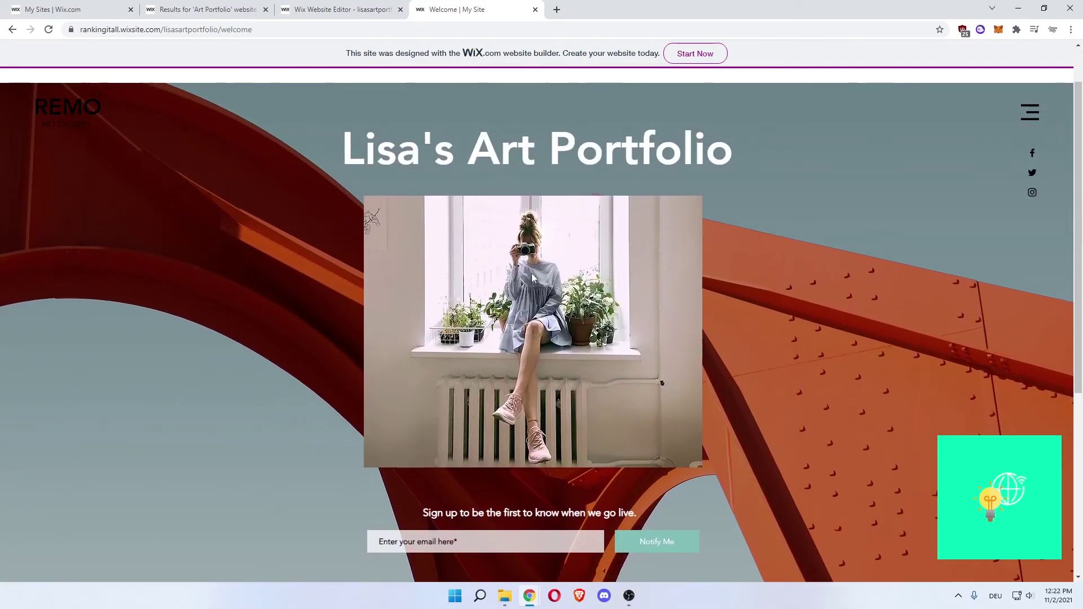
scroll(904, 169, "up", 1)
- Navigate to the My Art page and browse its sample project entries
left_click(1026, 115)
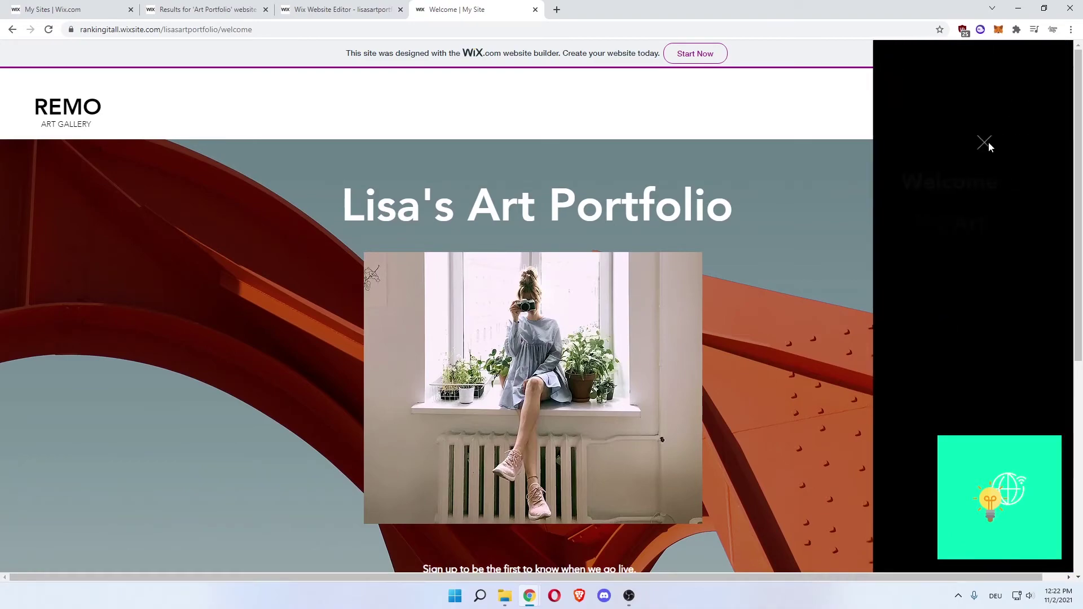
left_click(962, 223)
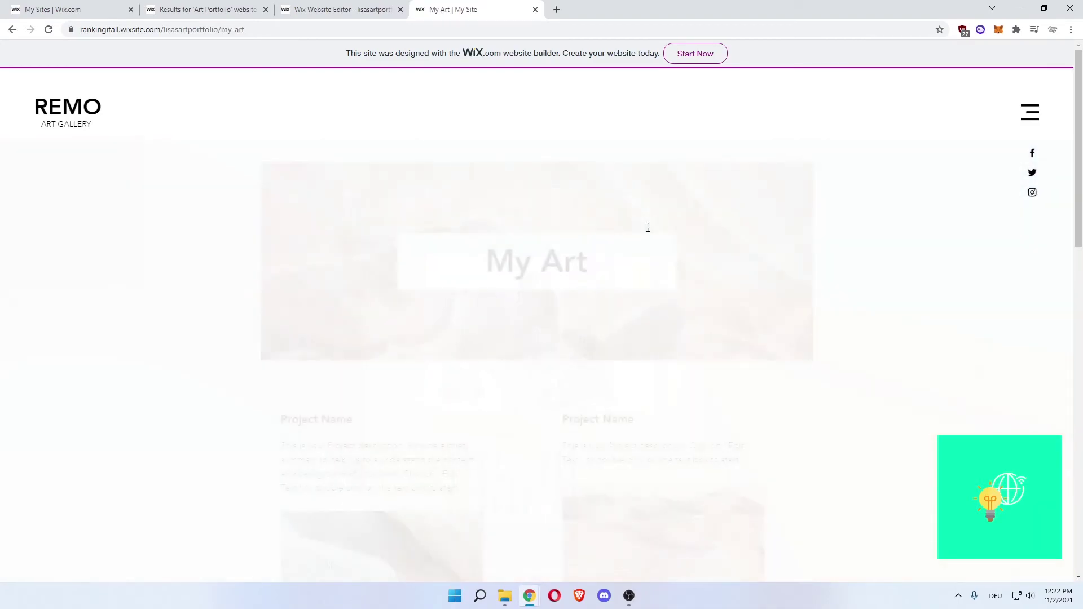
scroll(517, 232, "down", 4)
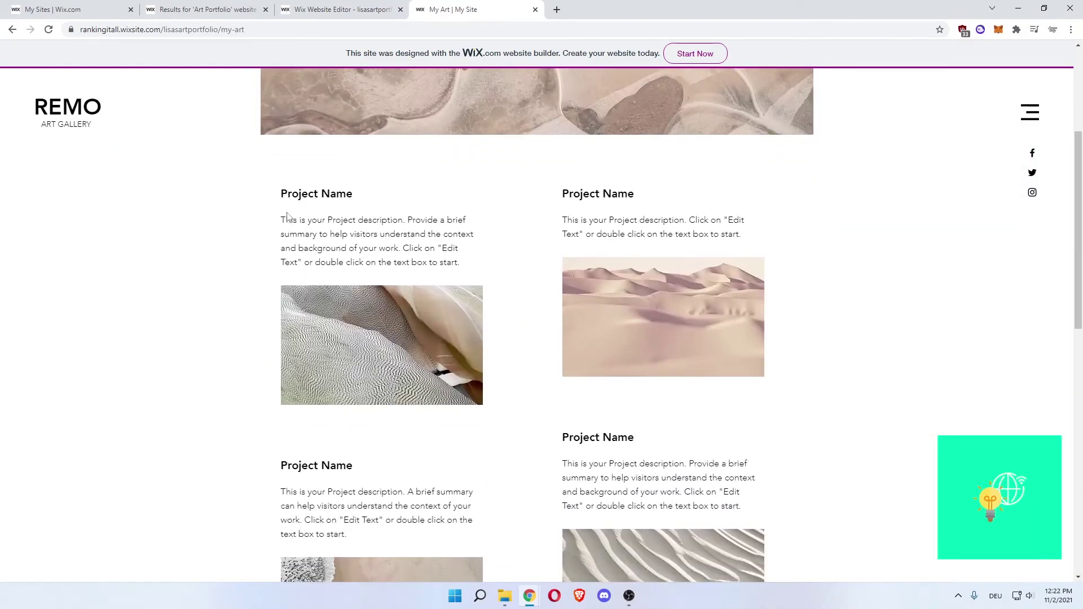
left_click_drag(281, 196, 474, 257)
left_click(327, 223)
left_click(448, 282)
scroll(857, 314, "up", 4)
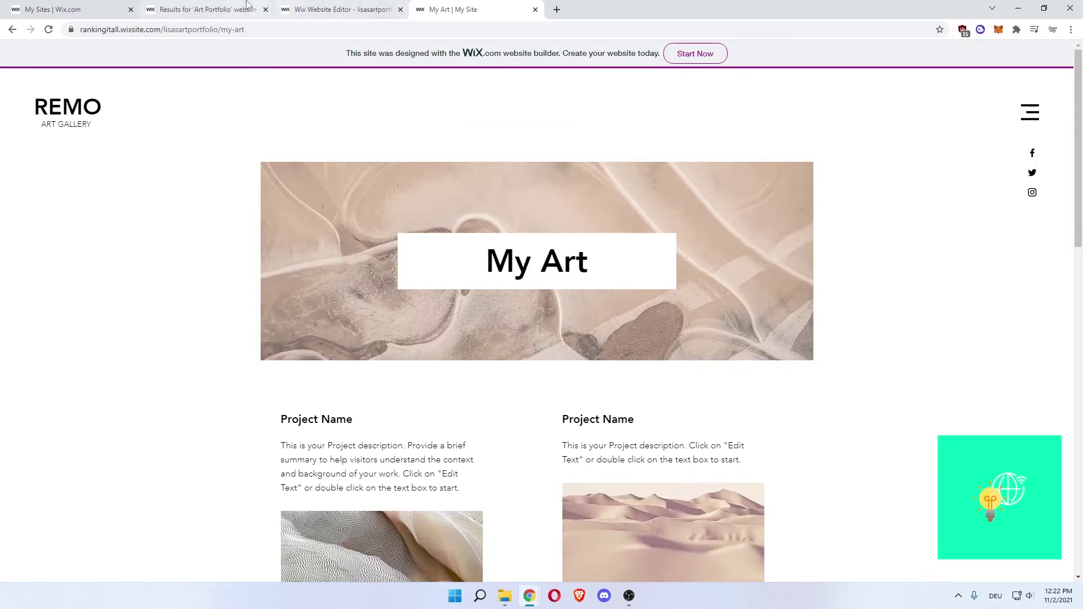
- Back in the editor, dismiss the publish Congratulations and mobile editing dialogs
left_click(326, 6)
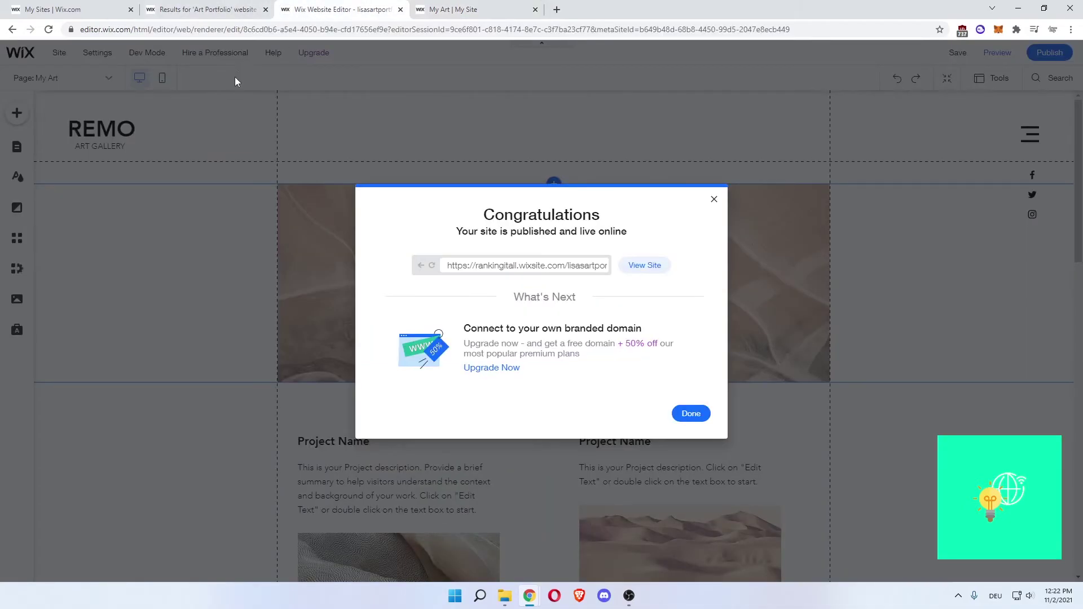
left_click(714, 200)
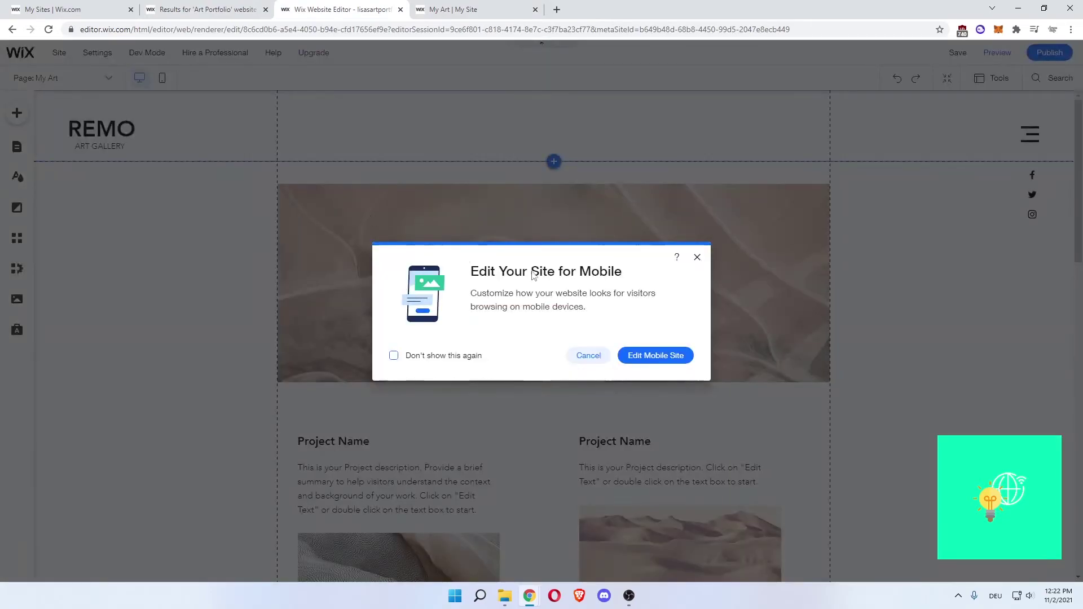
left_click(587, 357)
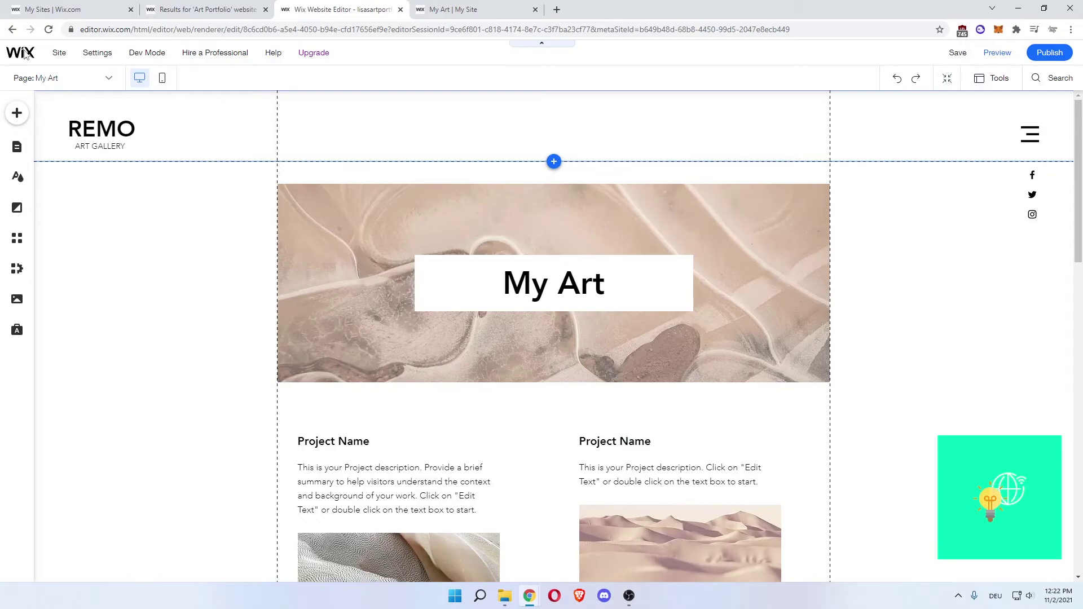
- Close the Art Portfolio template results tab and switch to My Sites
left_click(194, 11)
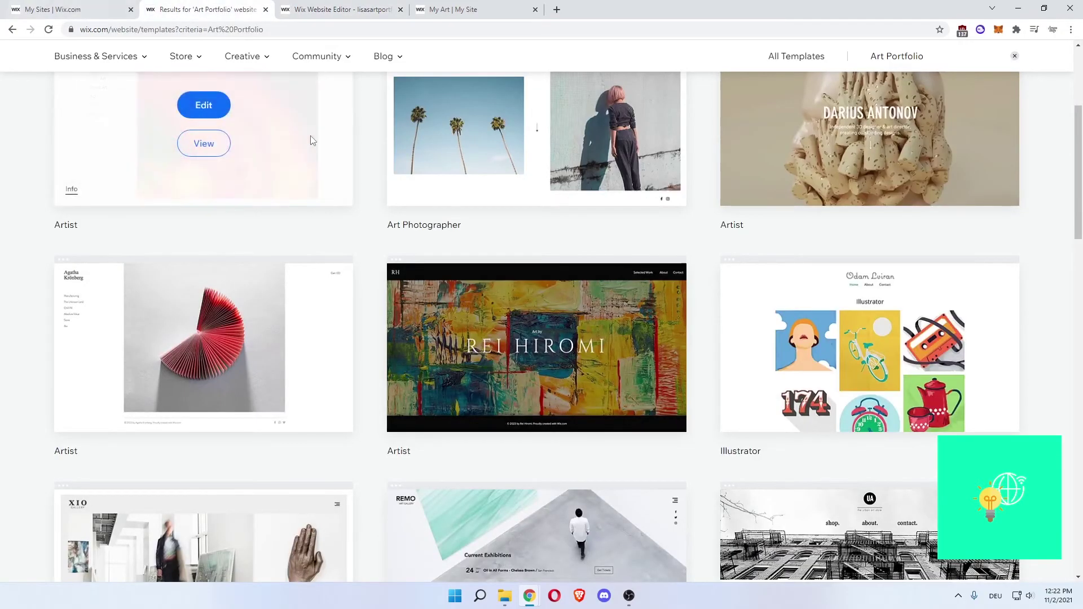
scroll(311, 138, "up", 2)
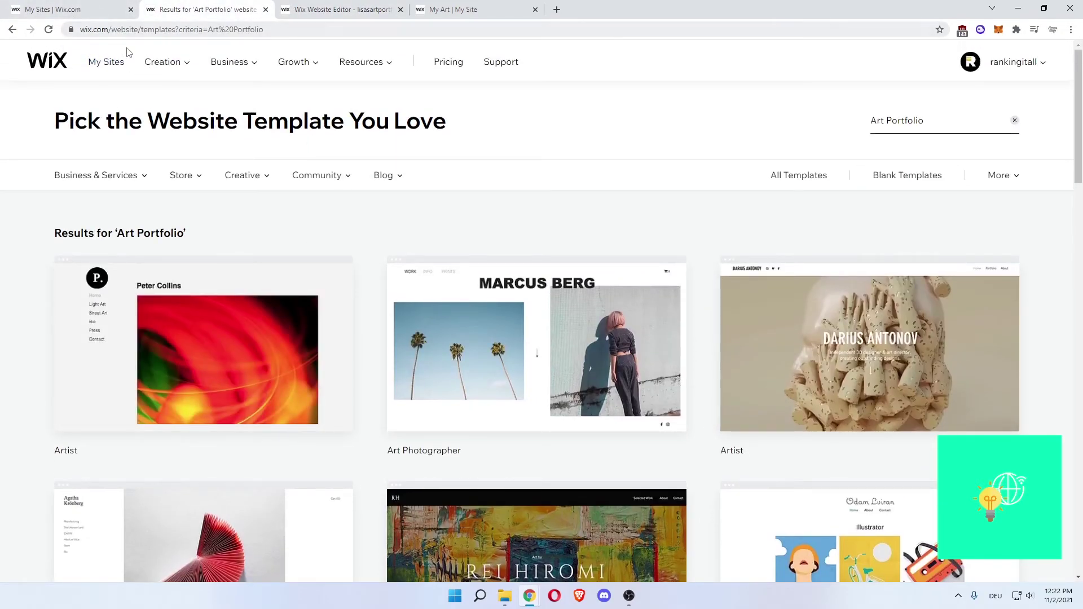
left_click(266, 10)
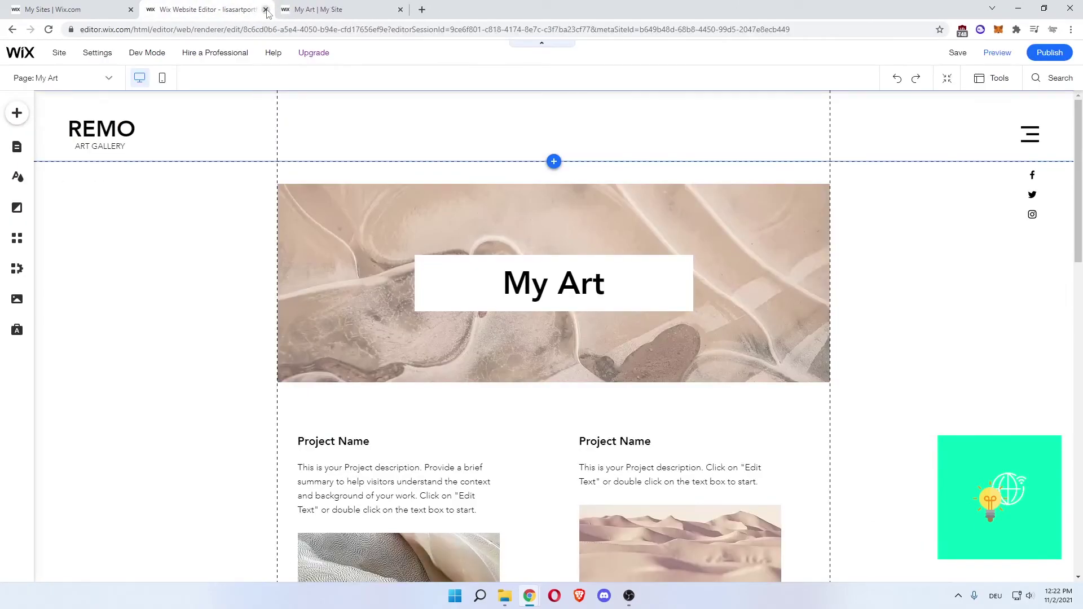
left_click(60, 7)
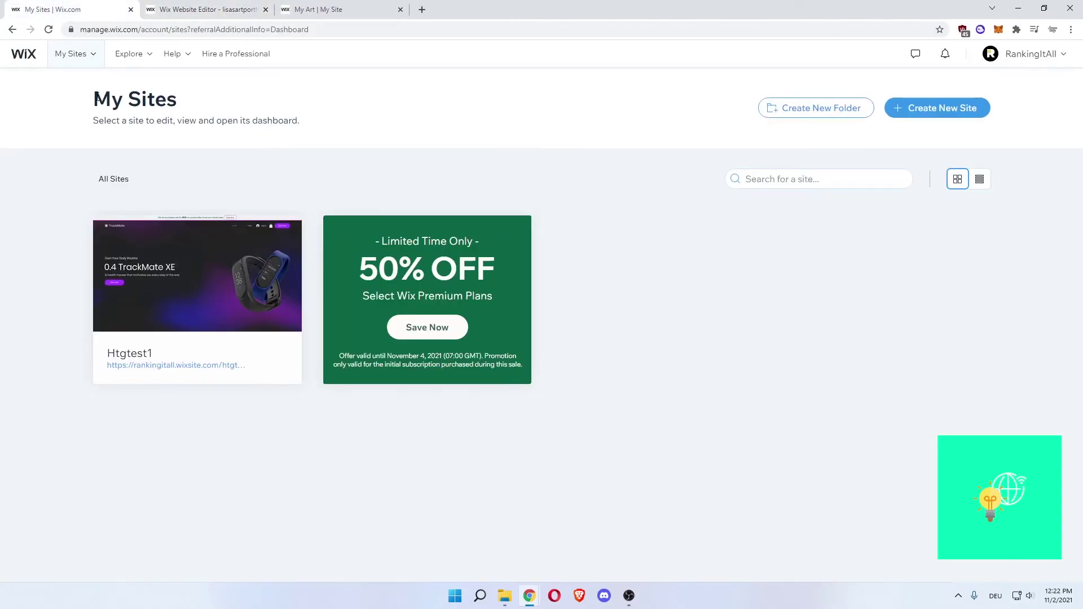
- Reload the My Sites list so My Site appears next to Htgtest1
left_click_drag(96, 98, 191, 103)
left_click(192, 104)
left_click(49, 30)
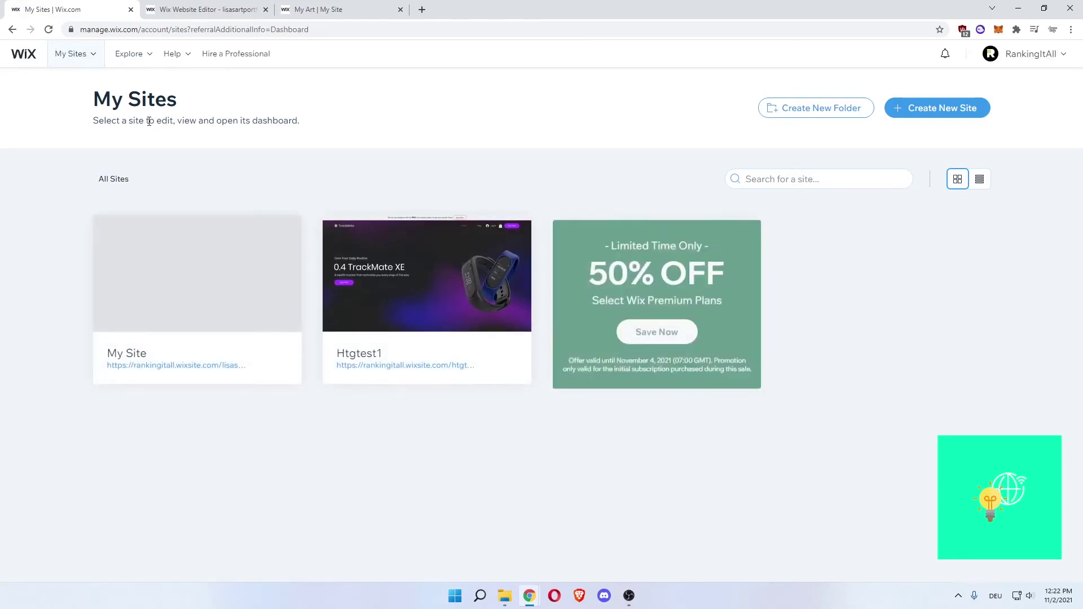
mouse_move(426, 272)
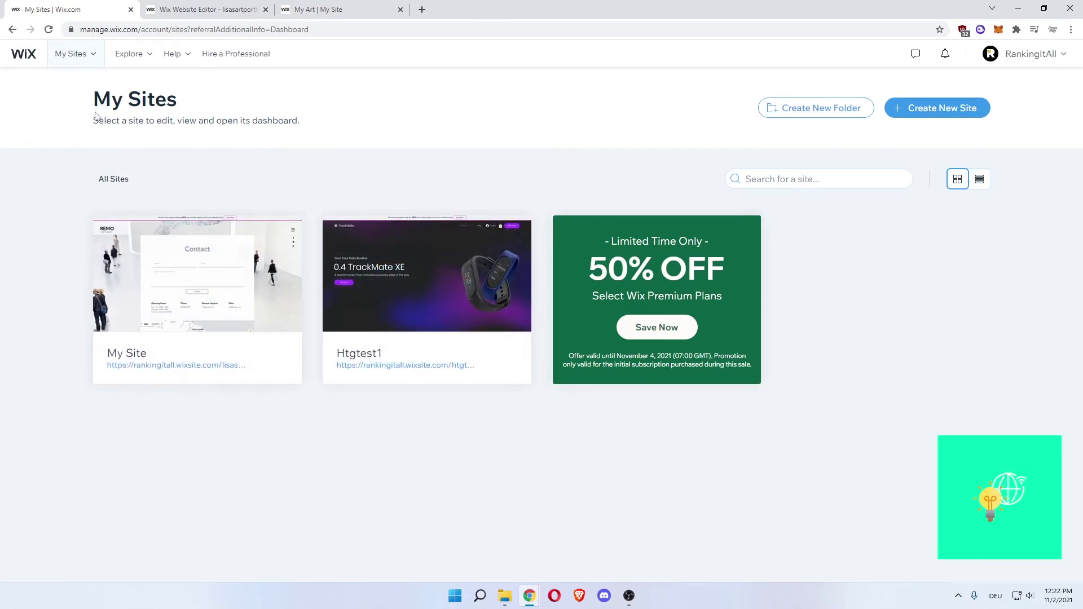
mouse_move(96, 59)
- Open My Site's dashboard via Select & Edit Site and browse the sidebar menus
mouse_move(110, 255)
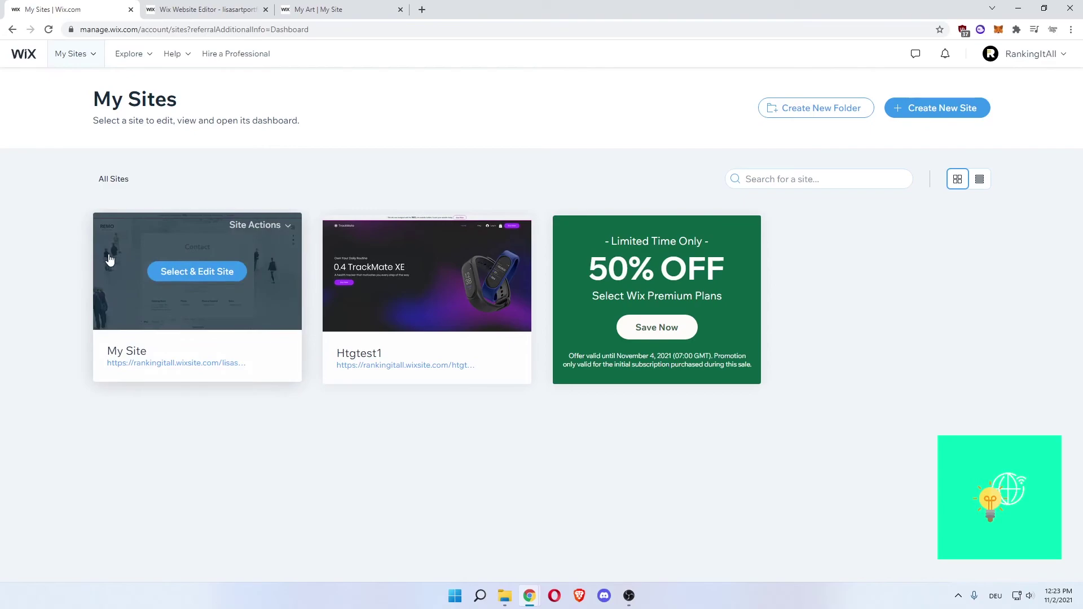
left_click(194, 272)
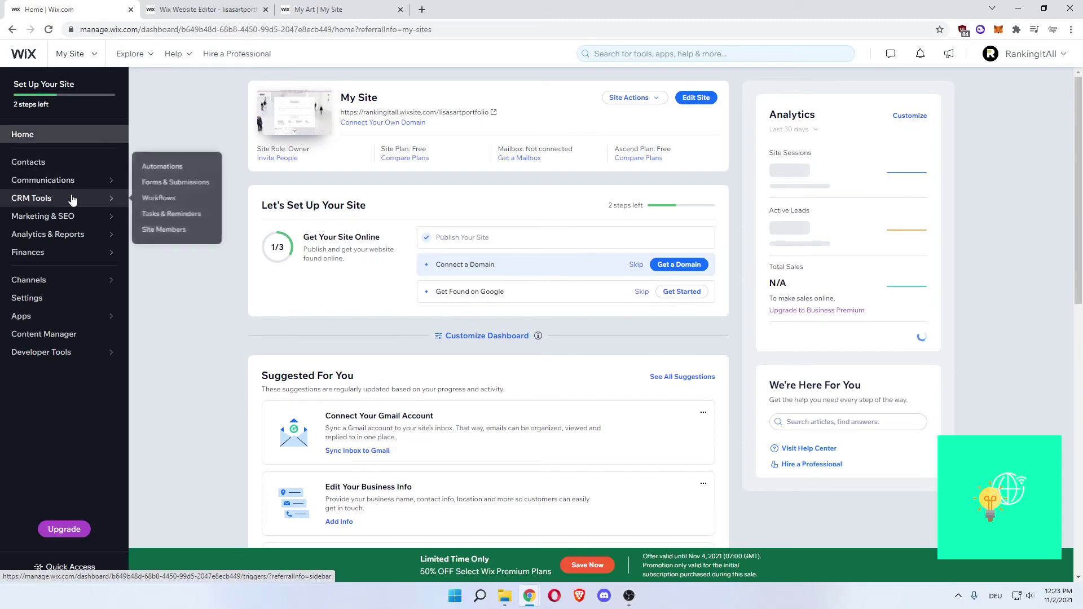
mouse_move(96, 222)
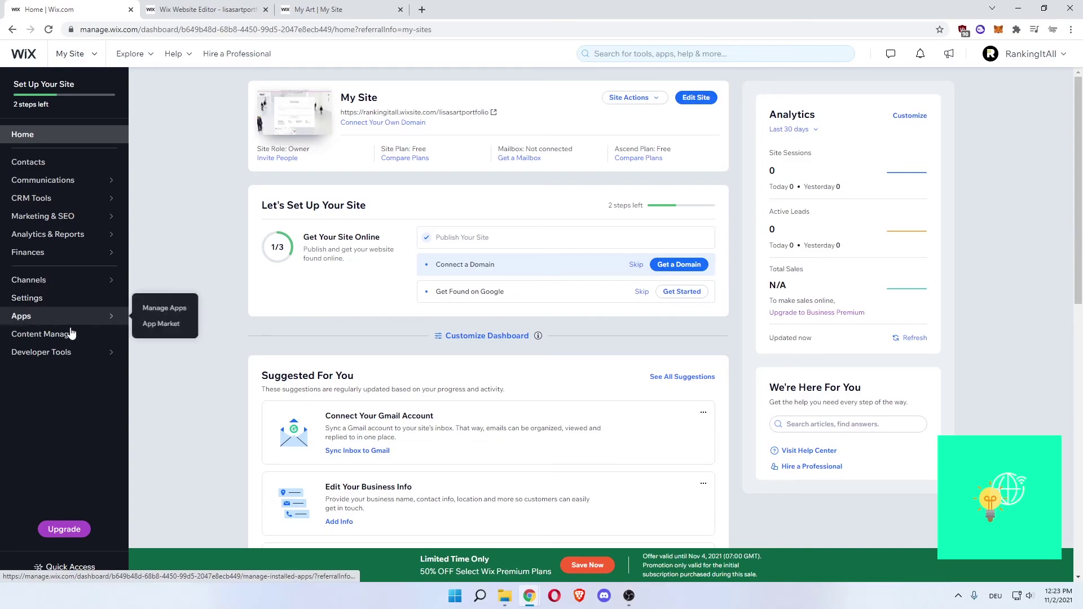
mouse_move(61, 354)
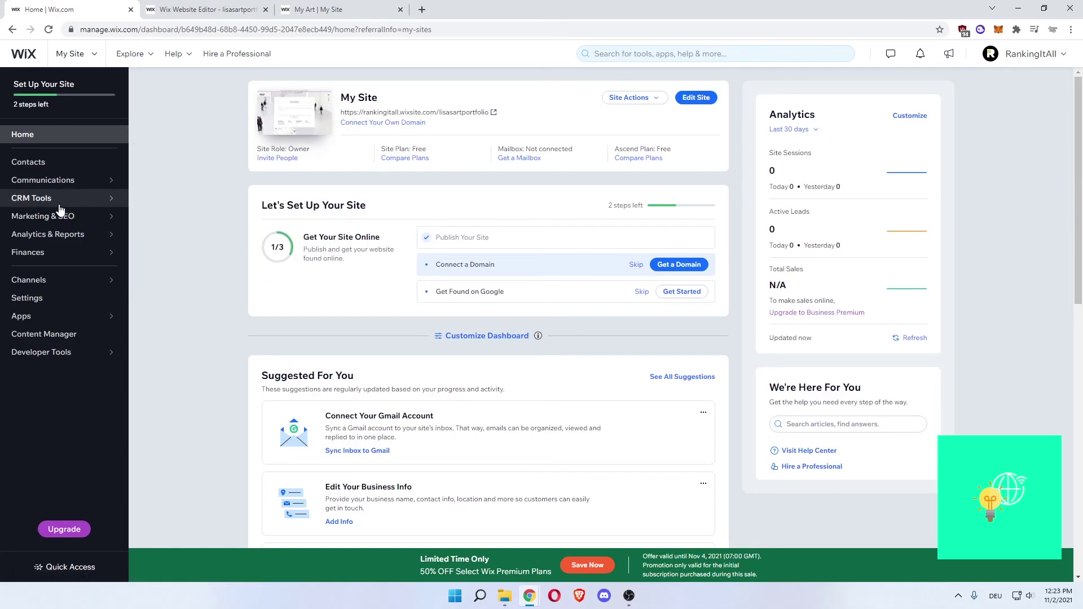
mouse_move(62, 180)
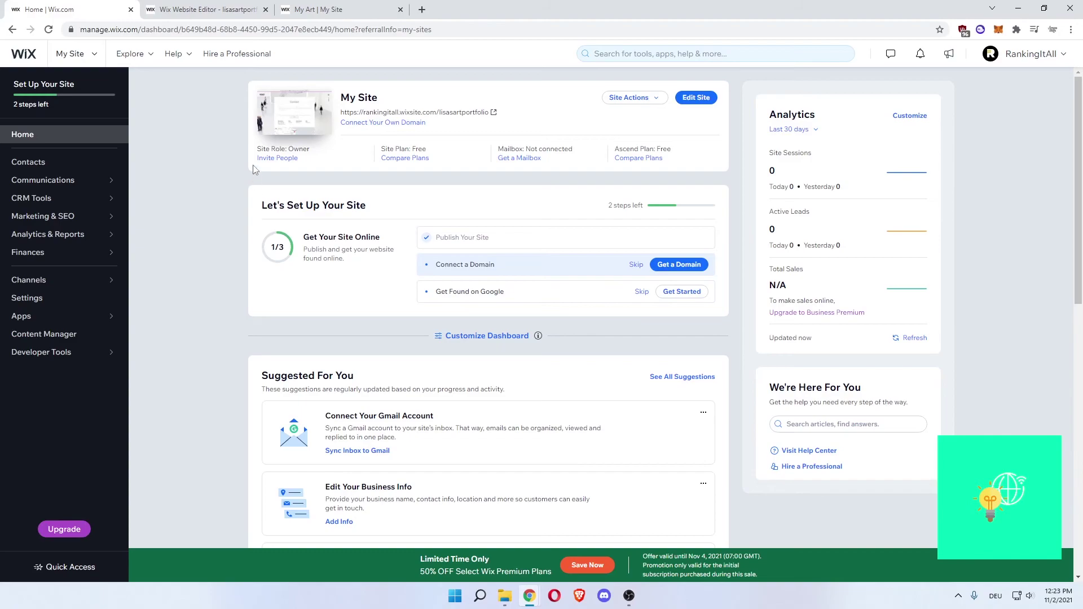
- On the Invite People page, highlight the 'Site Role: Owner' text several times
left_click_drag(261, 150, 279, 149)
left_click(310, 148)
left_click_drag(309, 148, 258, 148)
left_click(288, 146)
left_click_drag(264, 149, 328, 152)
left_click(318, 157)
- Open Invite People under Site Role and review the General, Billing, Marketing and Payments roles
left_click(266, 161)
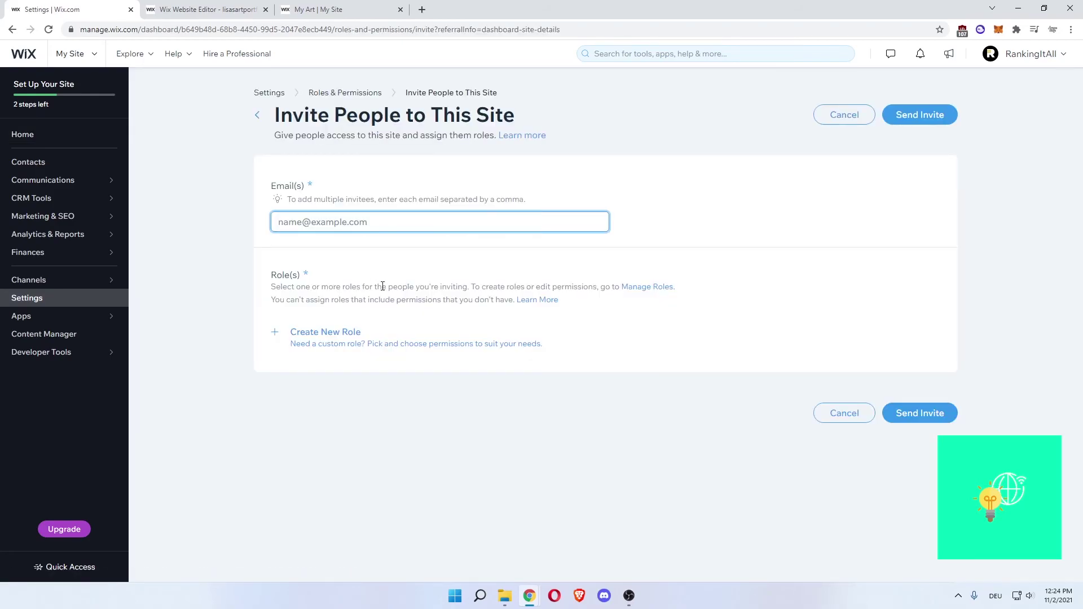
scroll(215, 242, "down", 3)
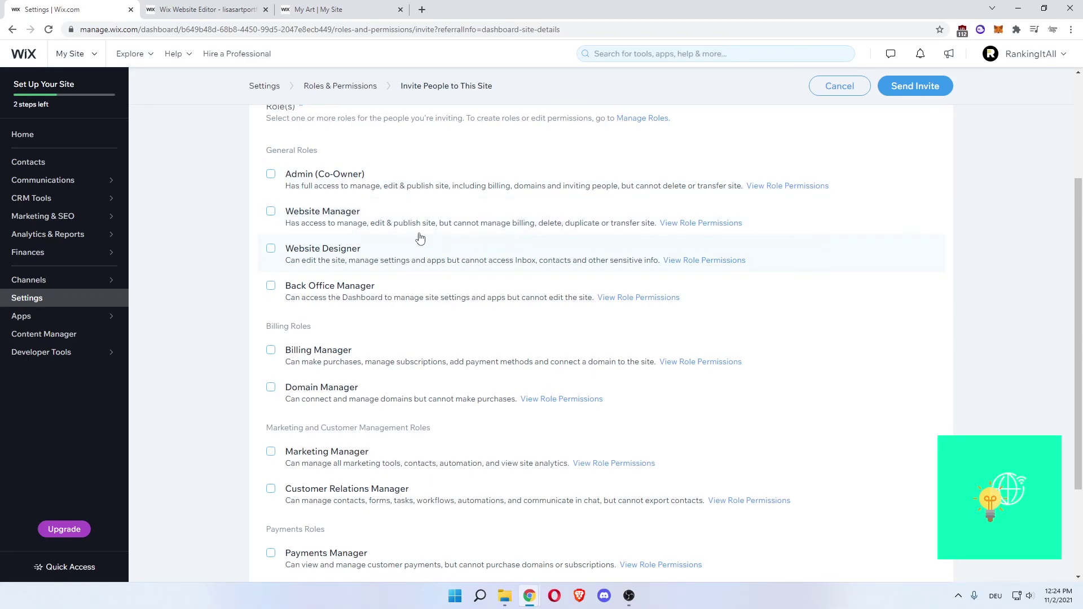
scroll(243, 226, "down", 2)
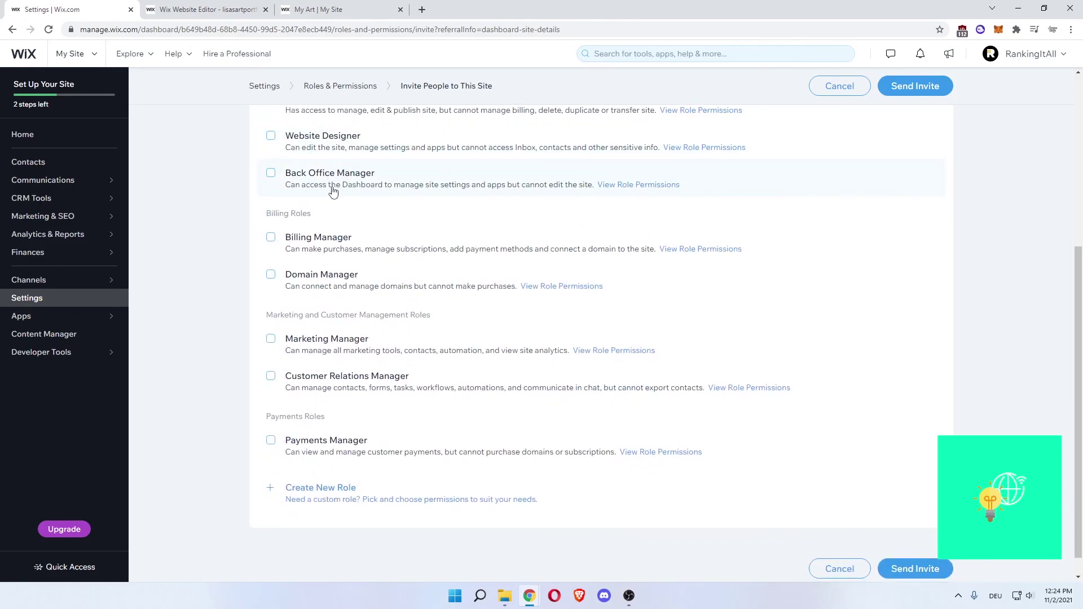
scroll(236, 194, "up", 1)
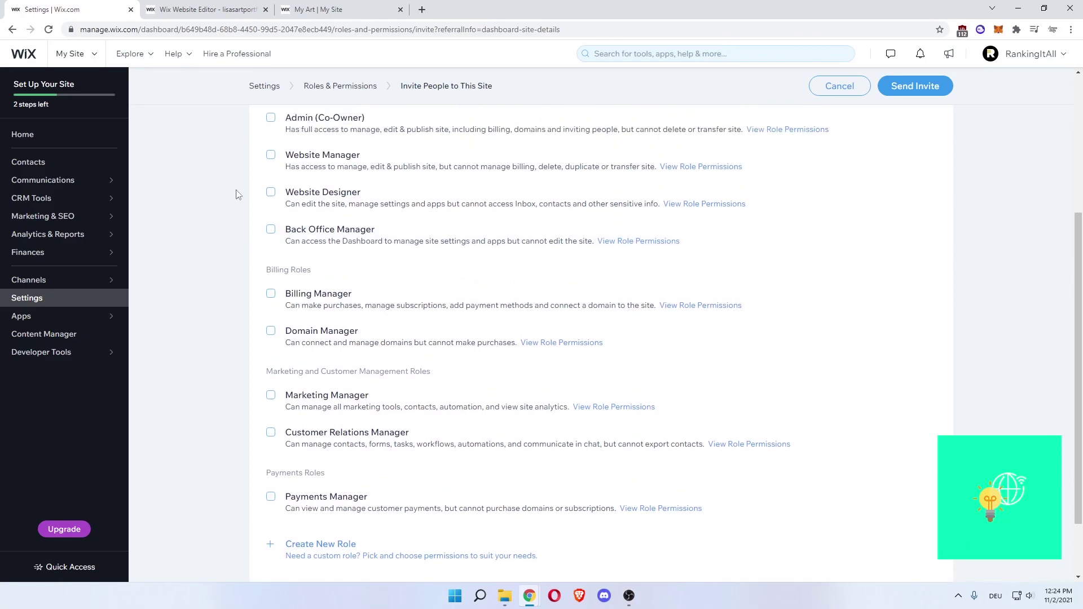
scroll(224, 234, "down", 2)
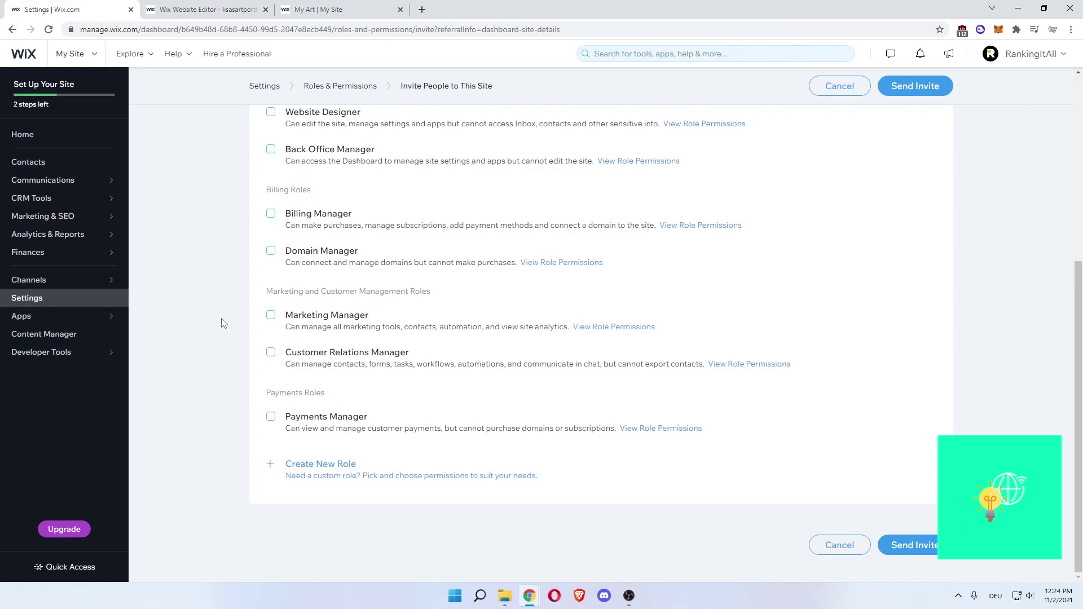
scroll(223, 323, "up", 5)
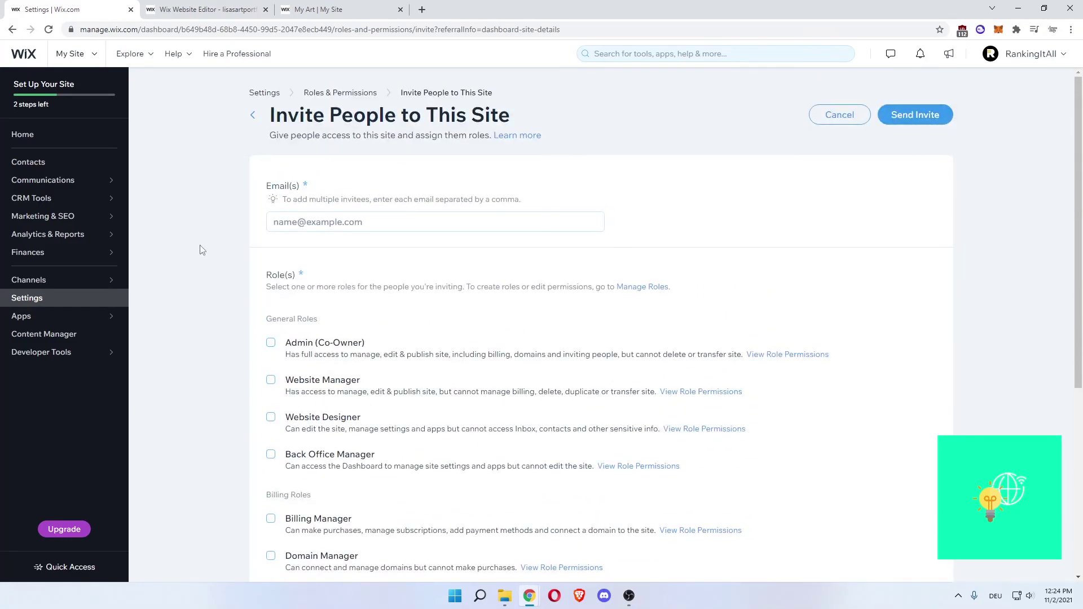